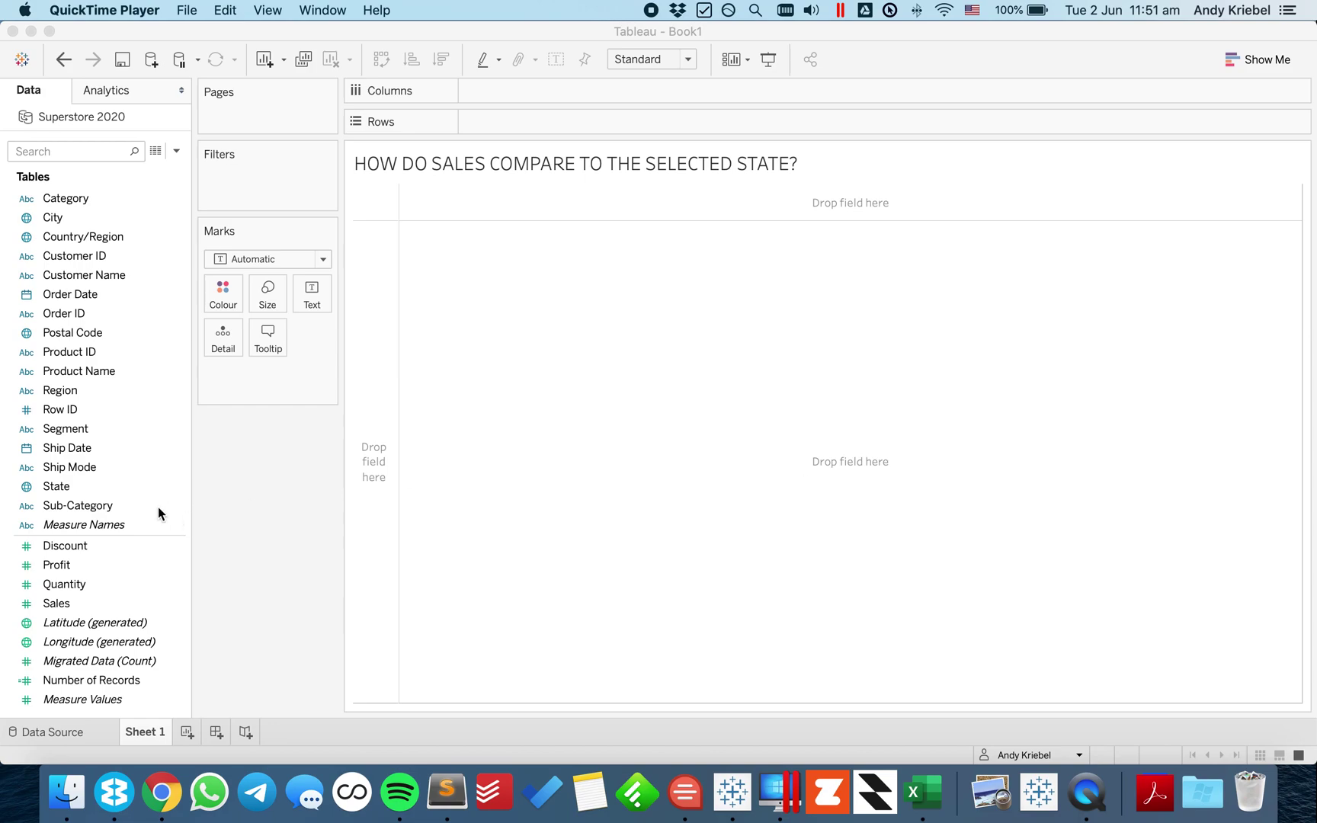
- Build a map from Country/Region and State, colour the states by Sales, and hide the Sales colour legend
double_click(106, 239)
double_click(65, 488)
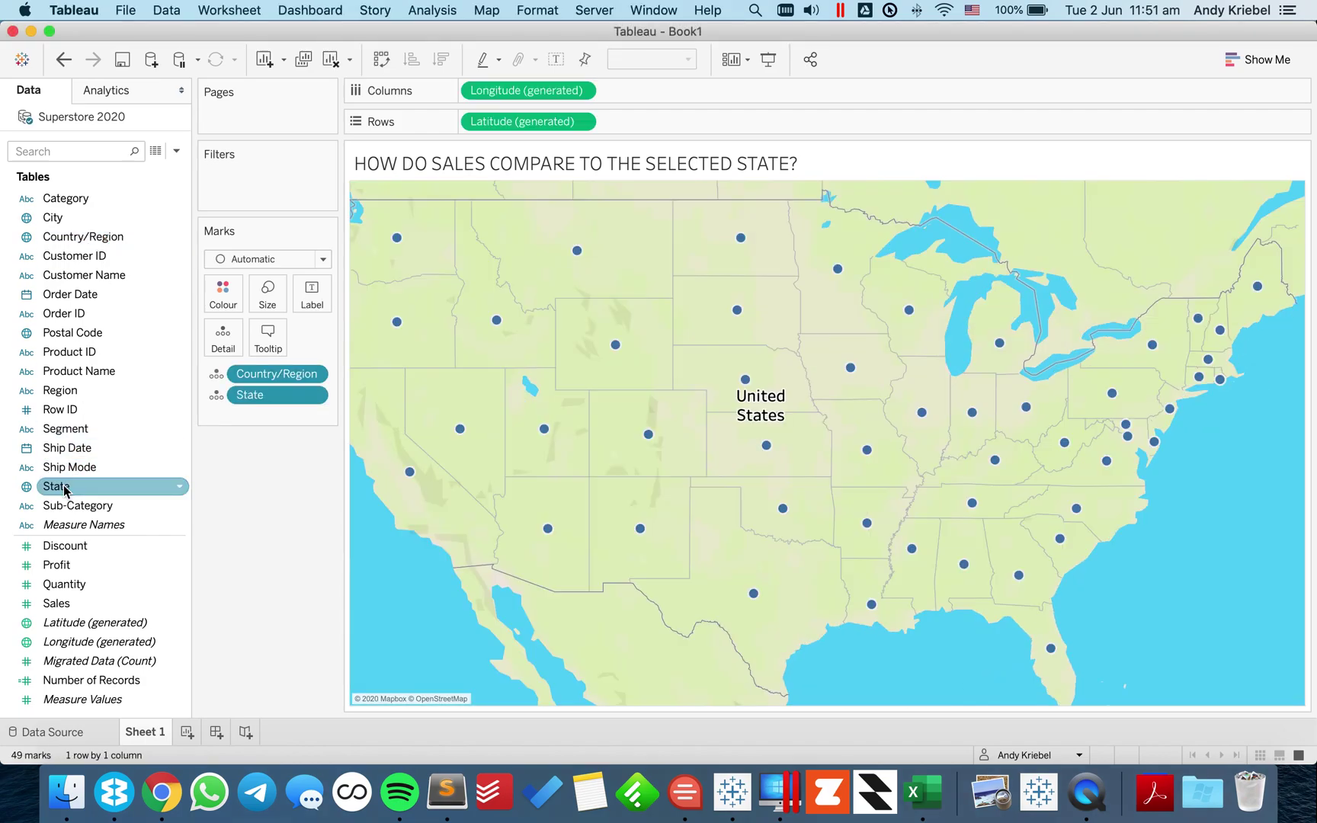
drag(56, 603, 229, 297)
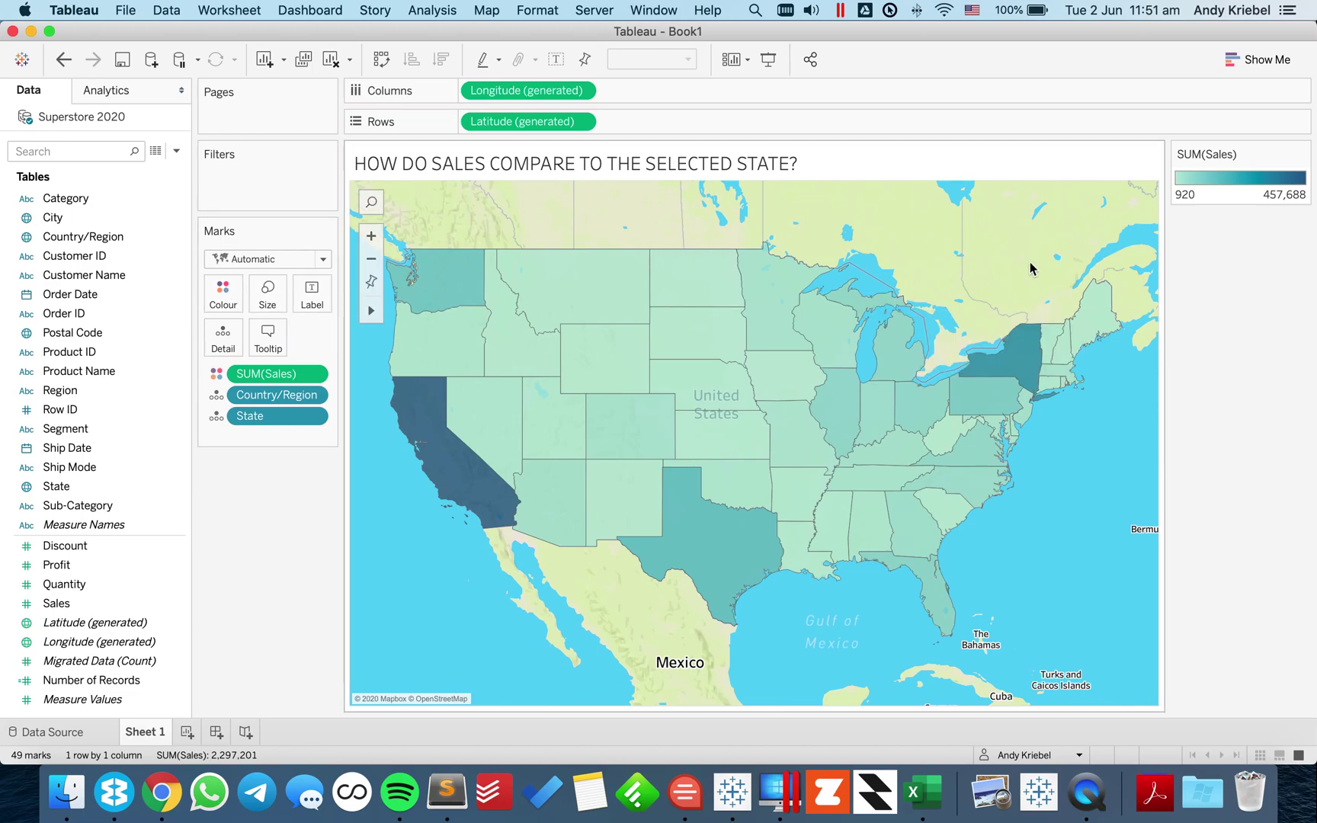
click(1301, 154)
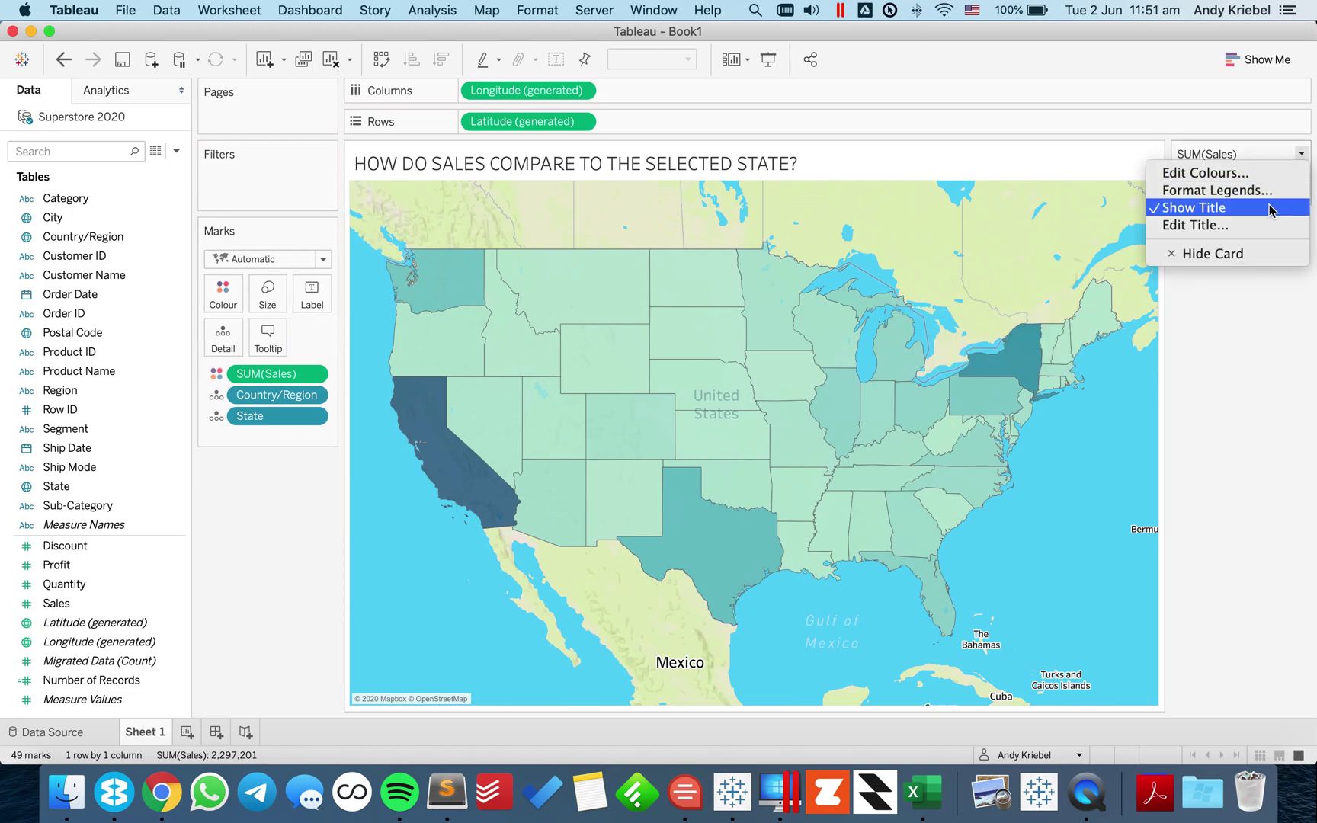
click(1250, 253)
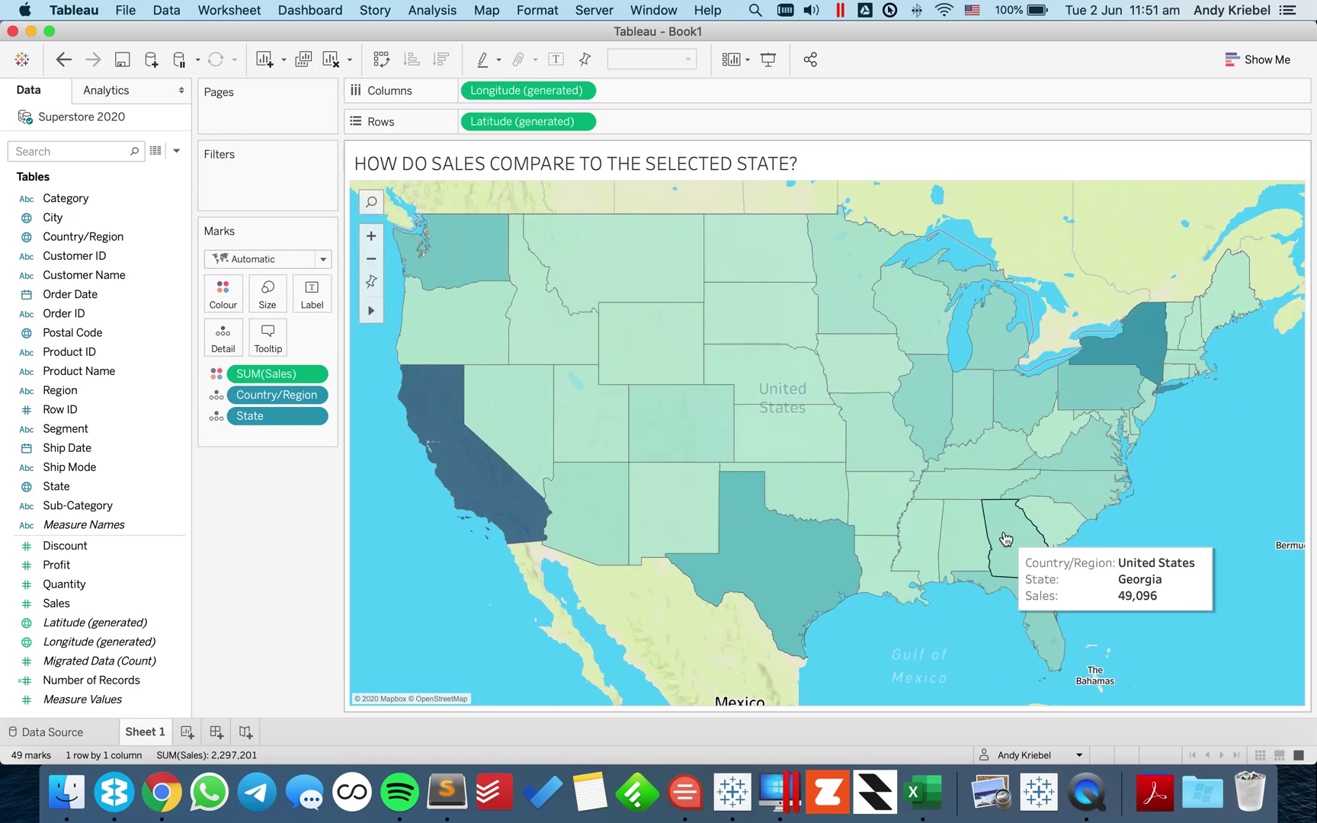
- Compare the sales of California and Kansas on the map and clear the selection
click(500, 504)
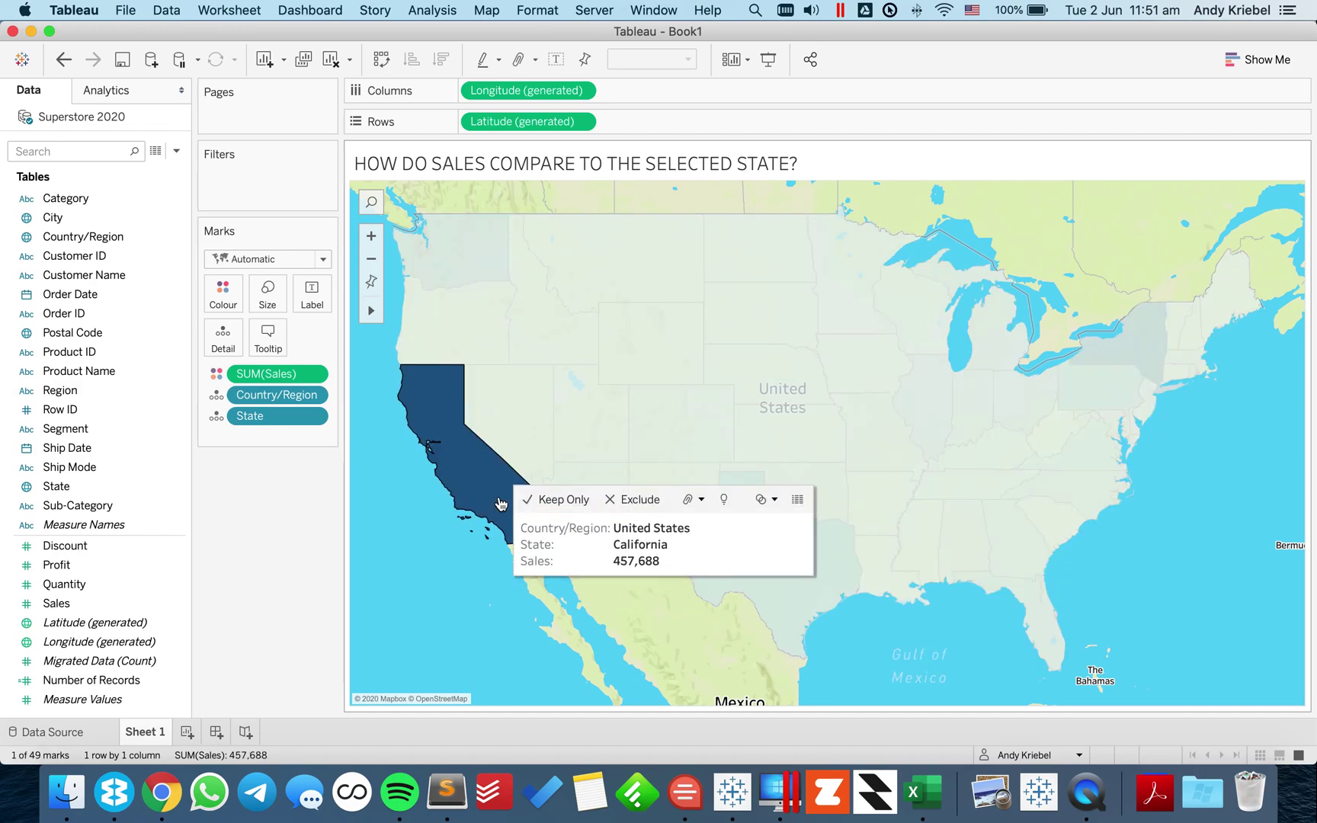
click(793, 439)
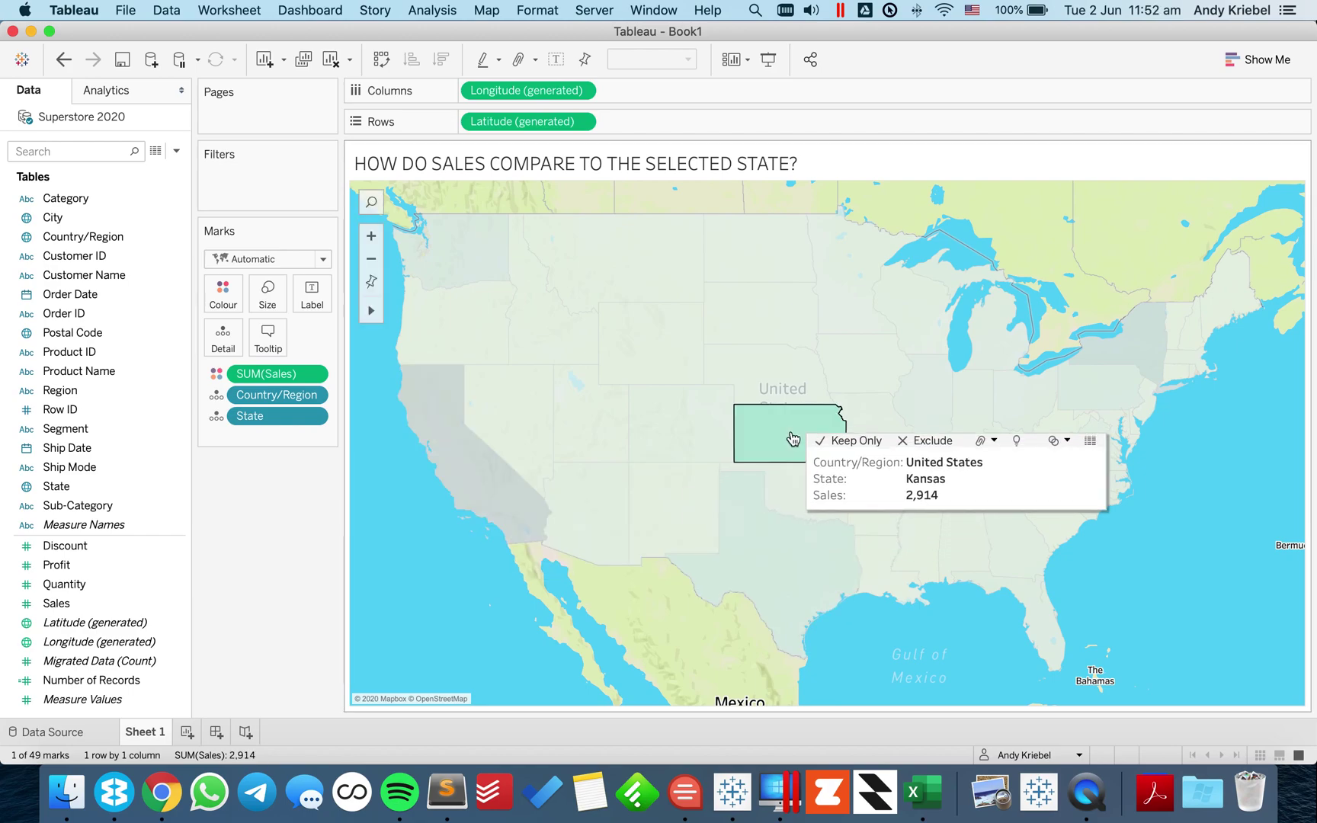
click(466, 492)
click(461, 496)
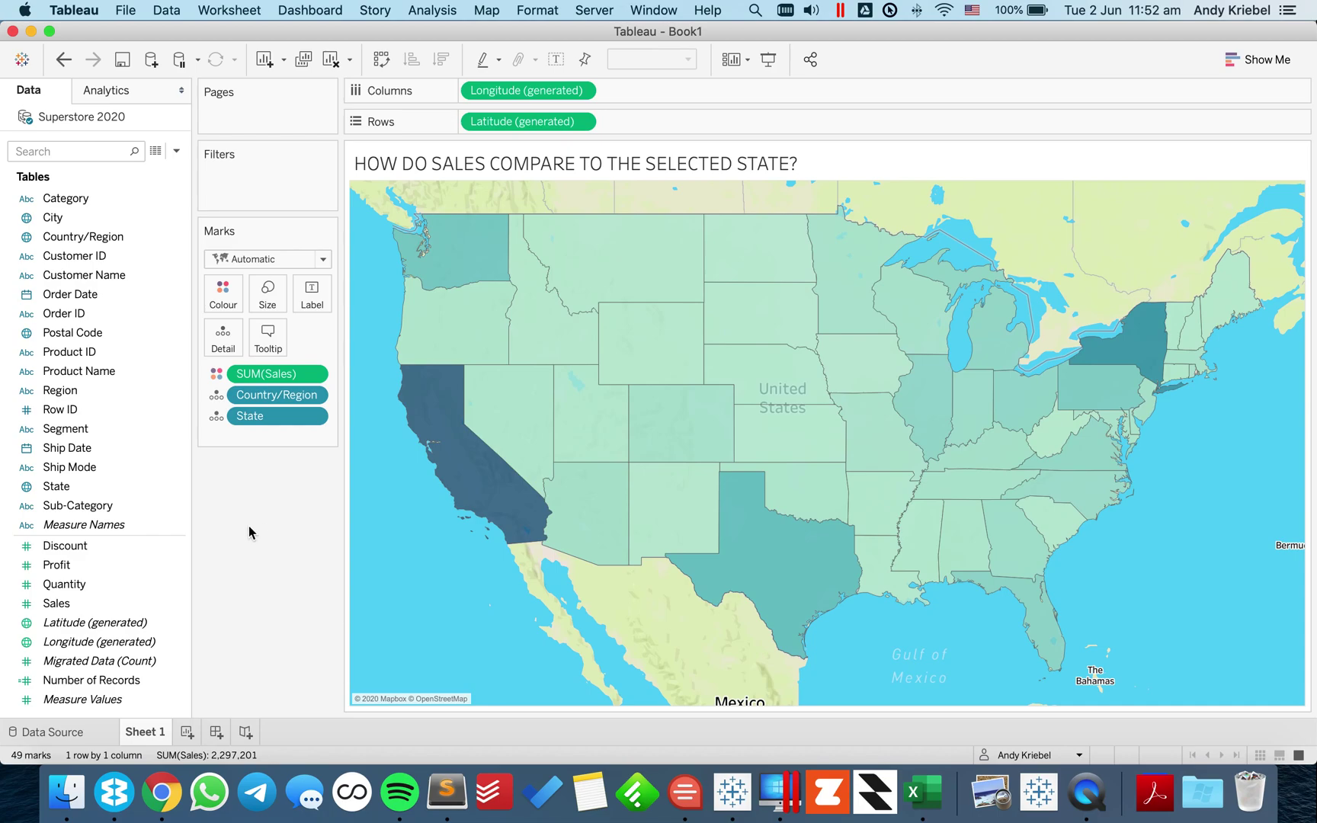
- Create a set named State Set from the State field with only California included
right_click(66, 495)
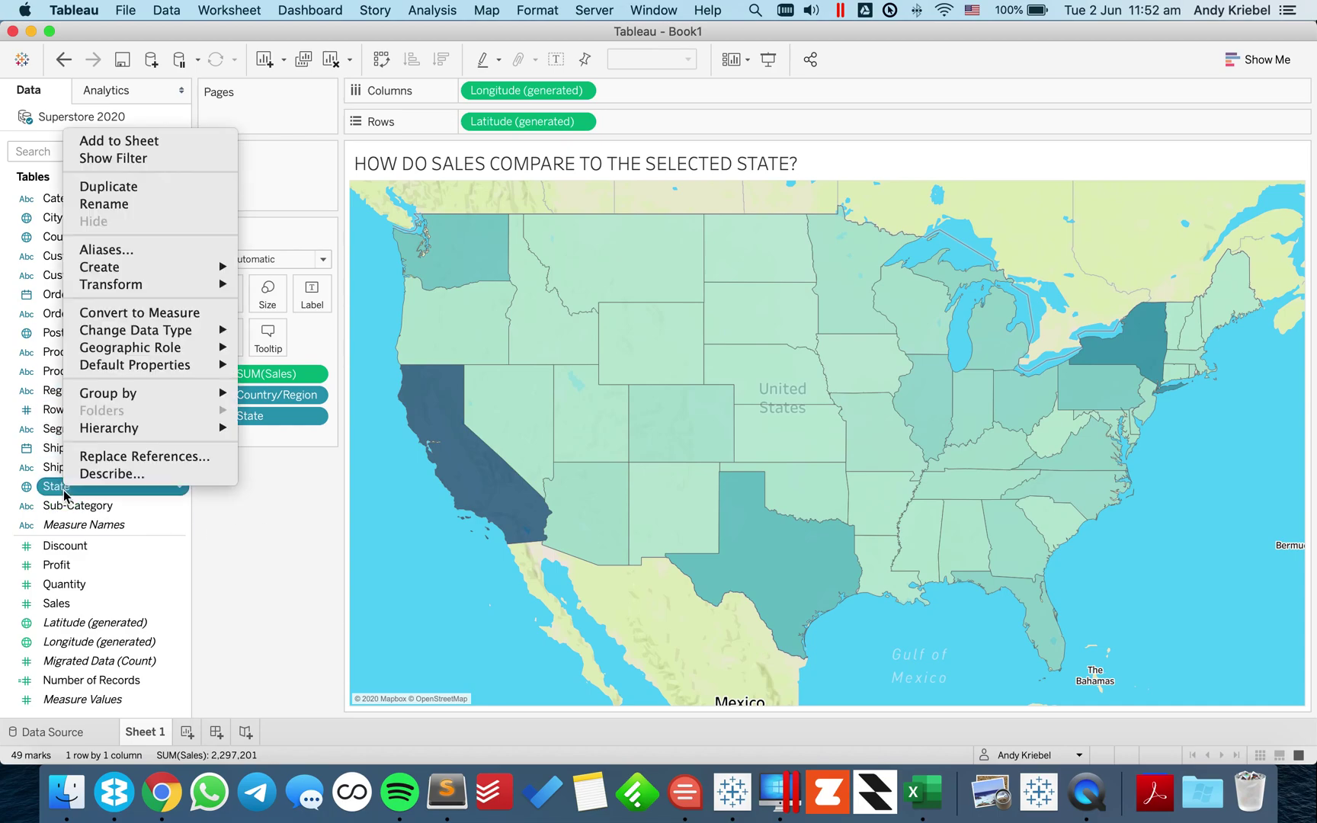
mouse_move(229, 268)
click(268, 305)
drag(559, 152, 406, 161)
text(State Set)
click(497, 308)
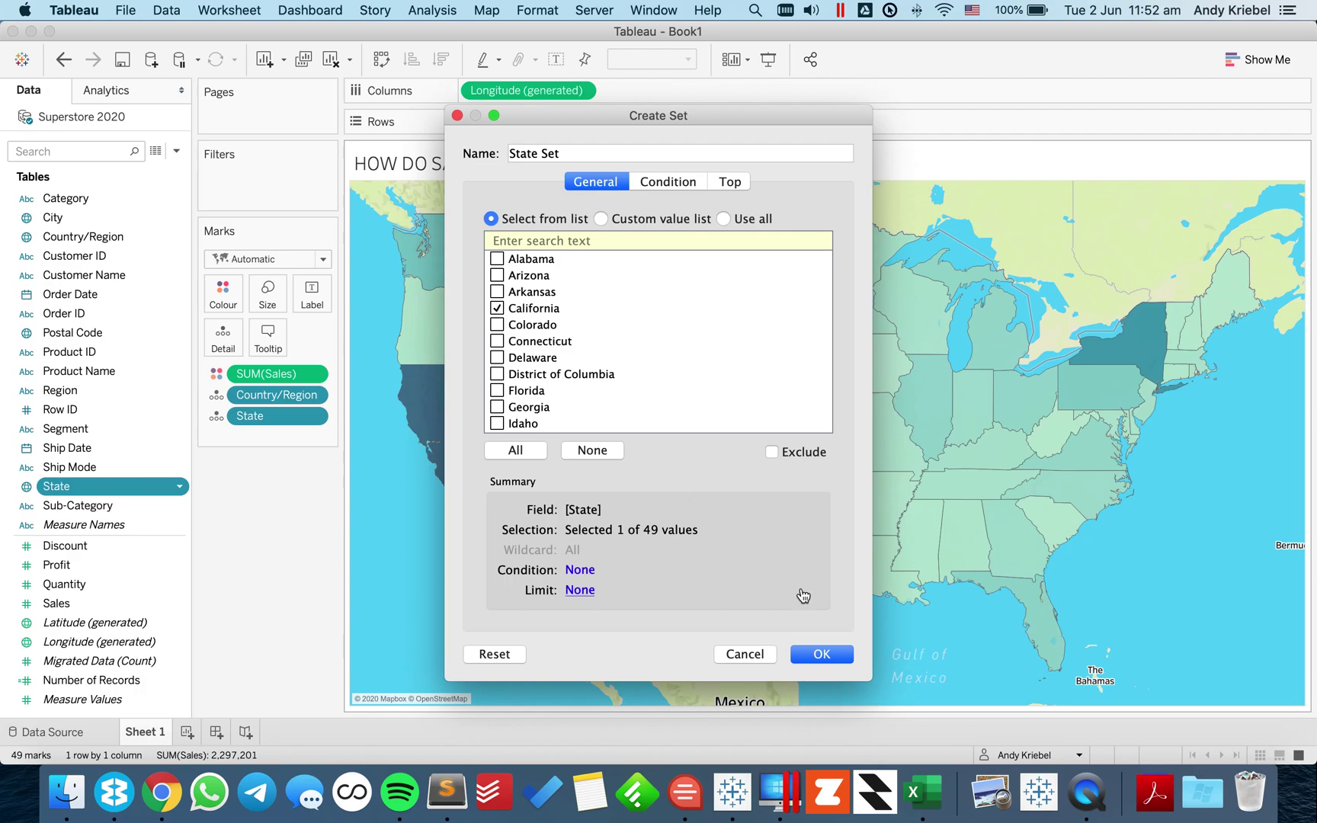
click(821, 654)
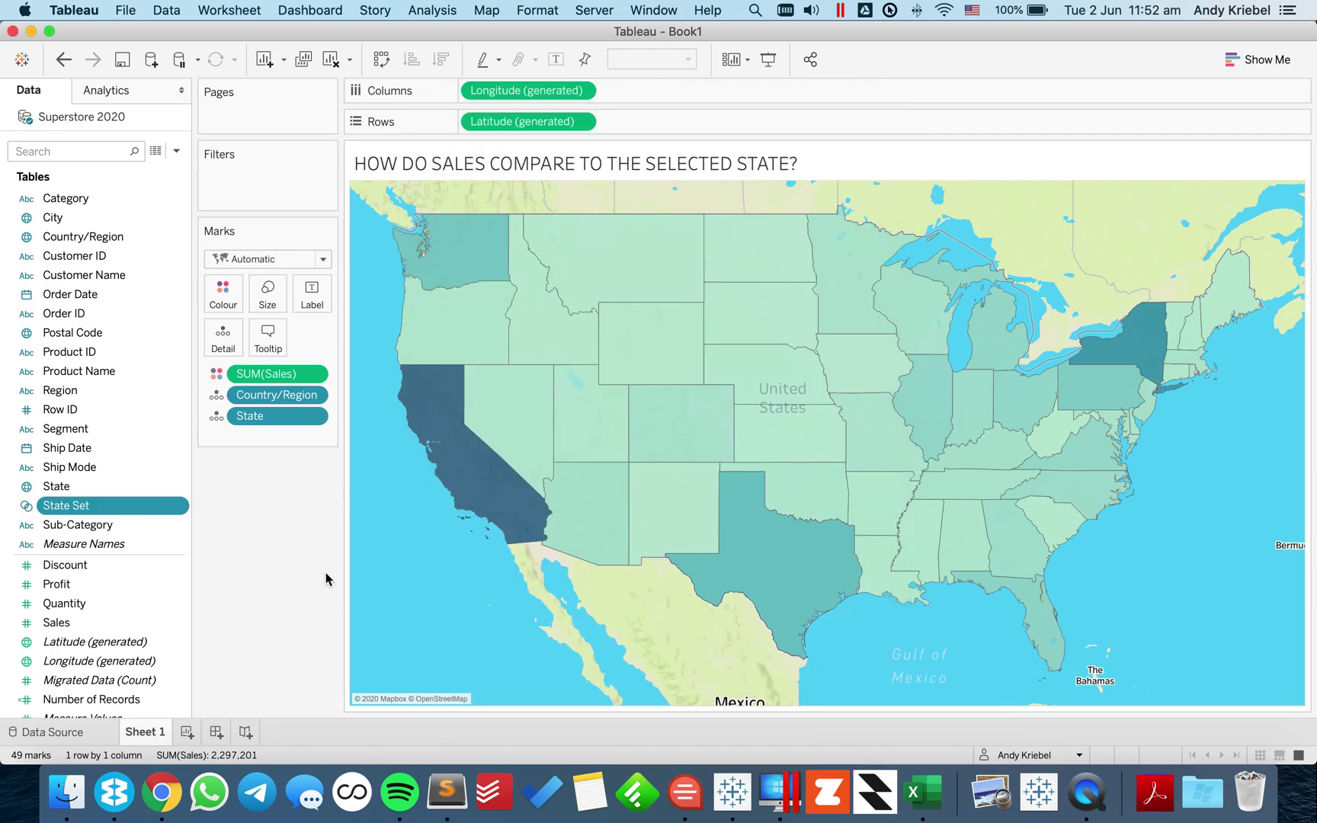
- Create a calculated field named Selected State Sales with the formula IF [State Set] THEN [Sales] END
click(176, 151)
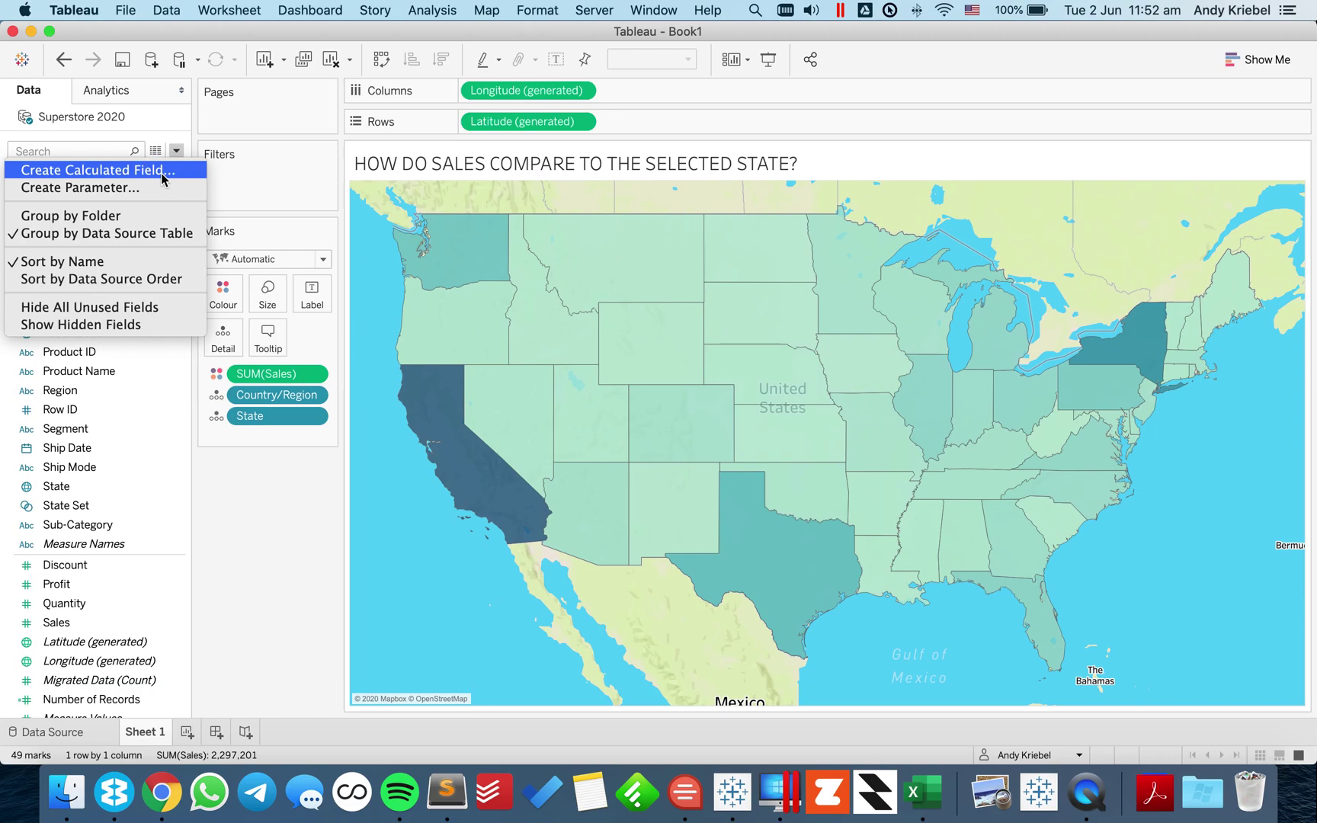
click(161, 170)
text(Selec)
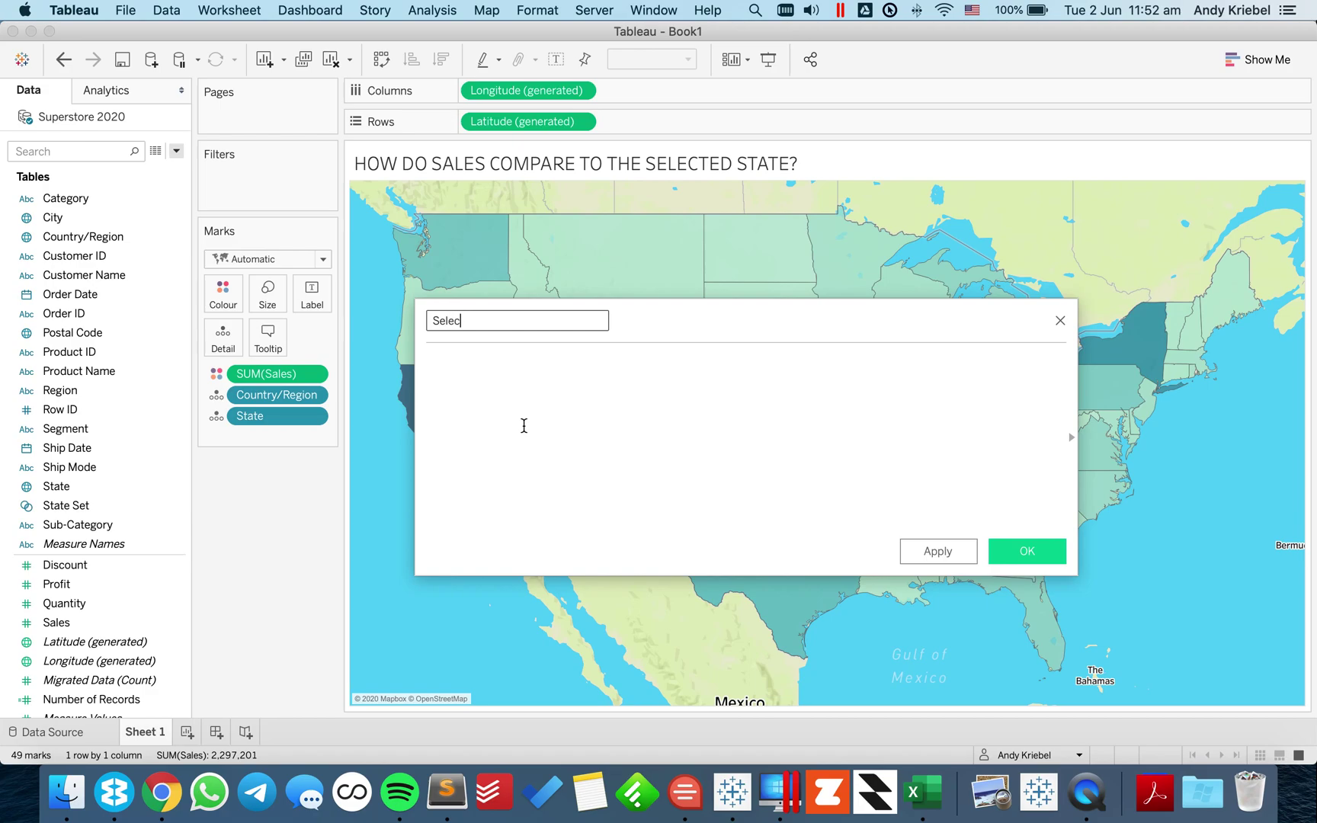
text(ted State Sales)
click(555, 447)
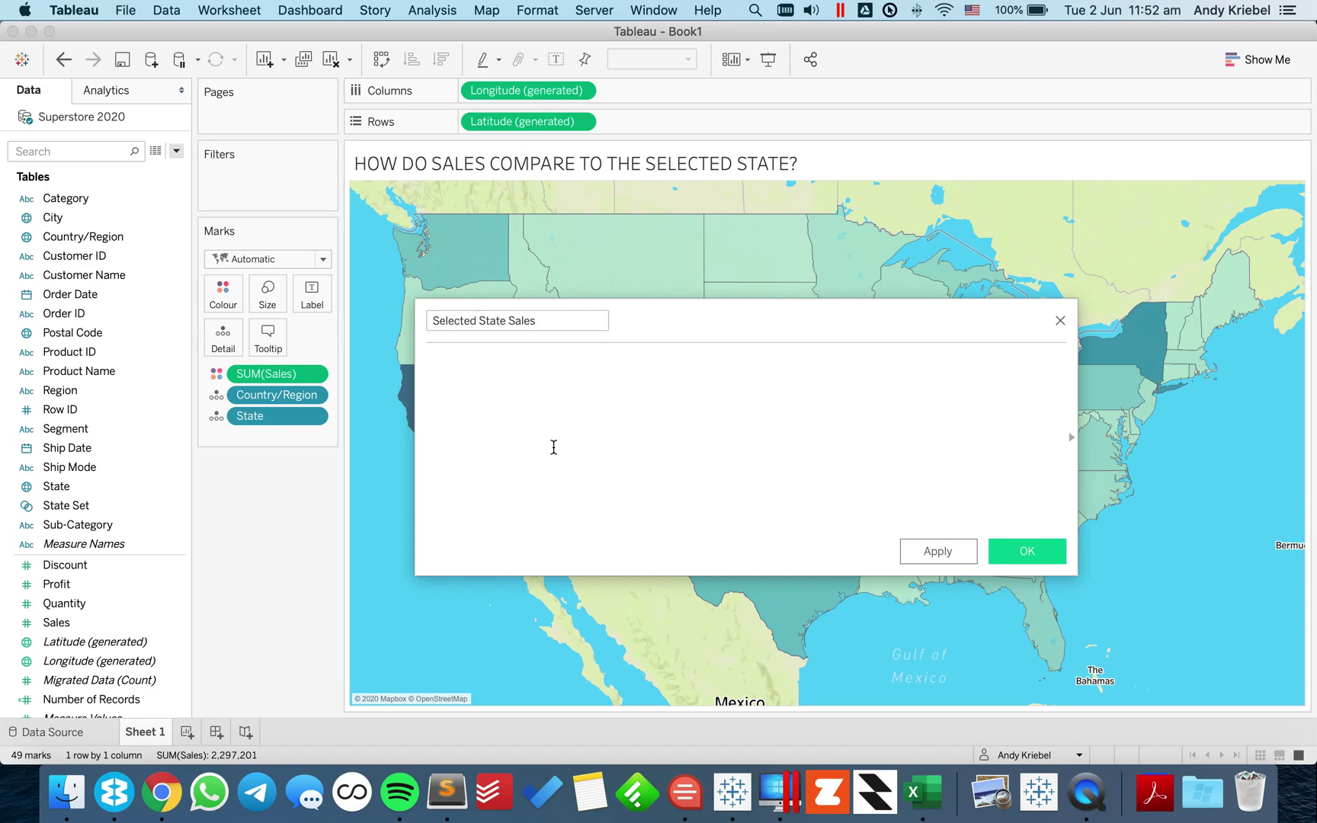
text(IF)
click(80, 507)
drag(80, 509, 575, 400)
text(THEN )
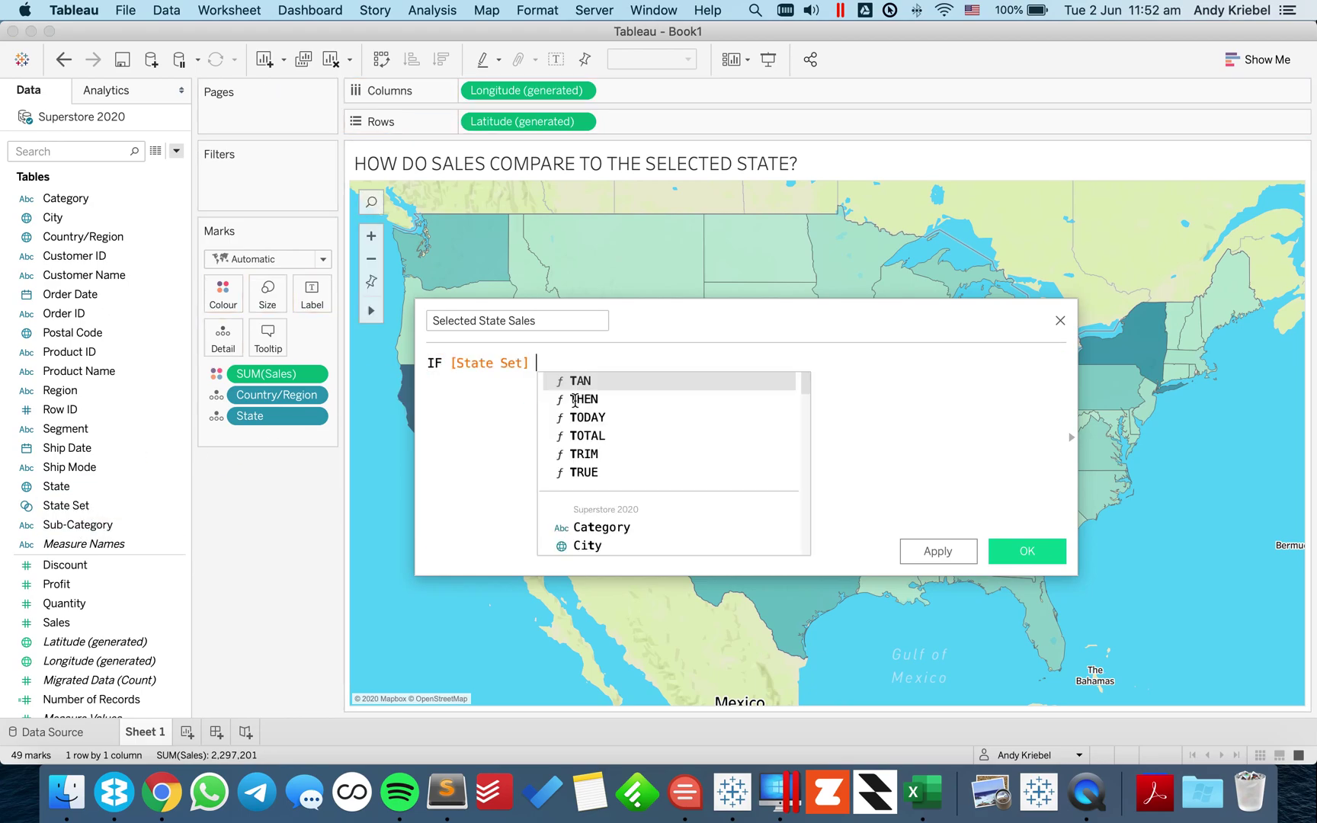
text(sa)
click(627, 381)
text(END)
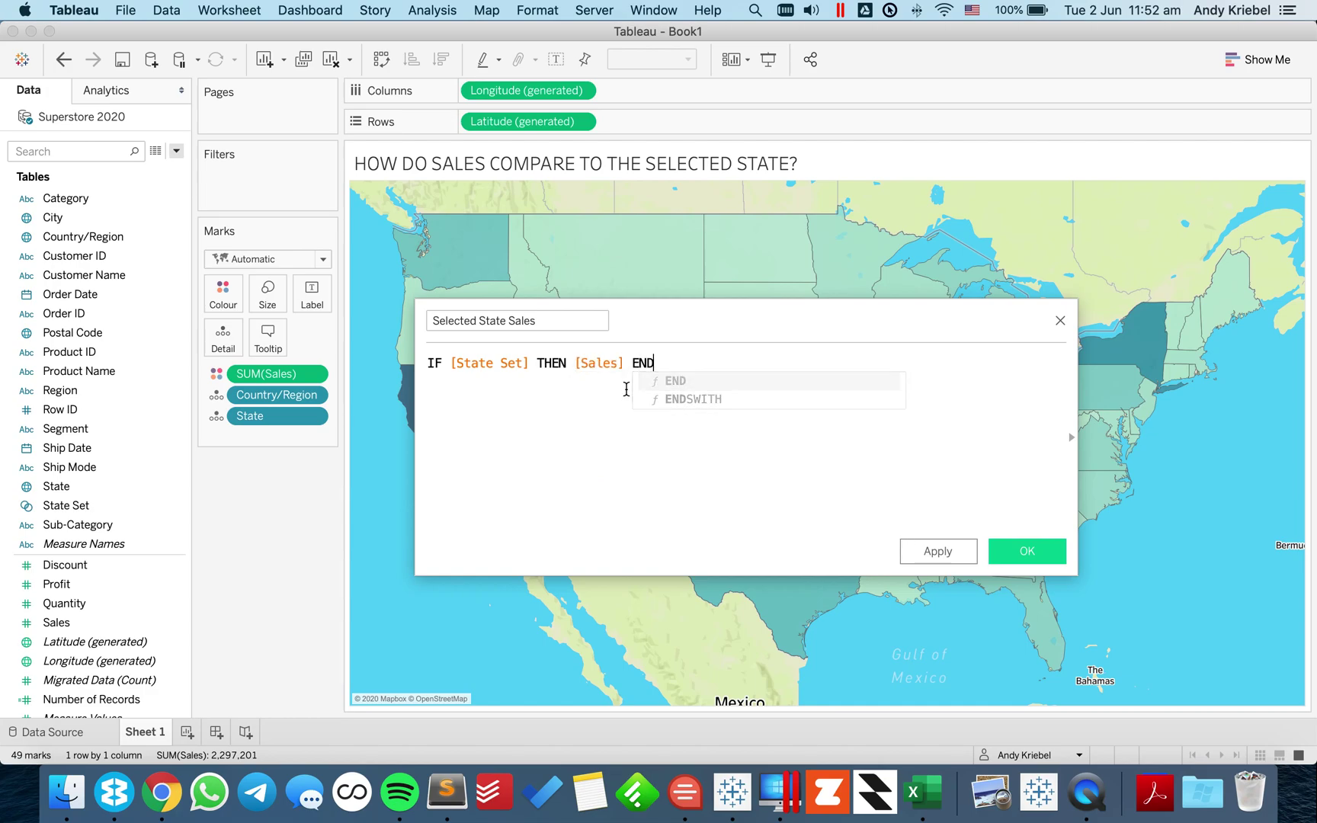
click(1014, 551)
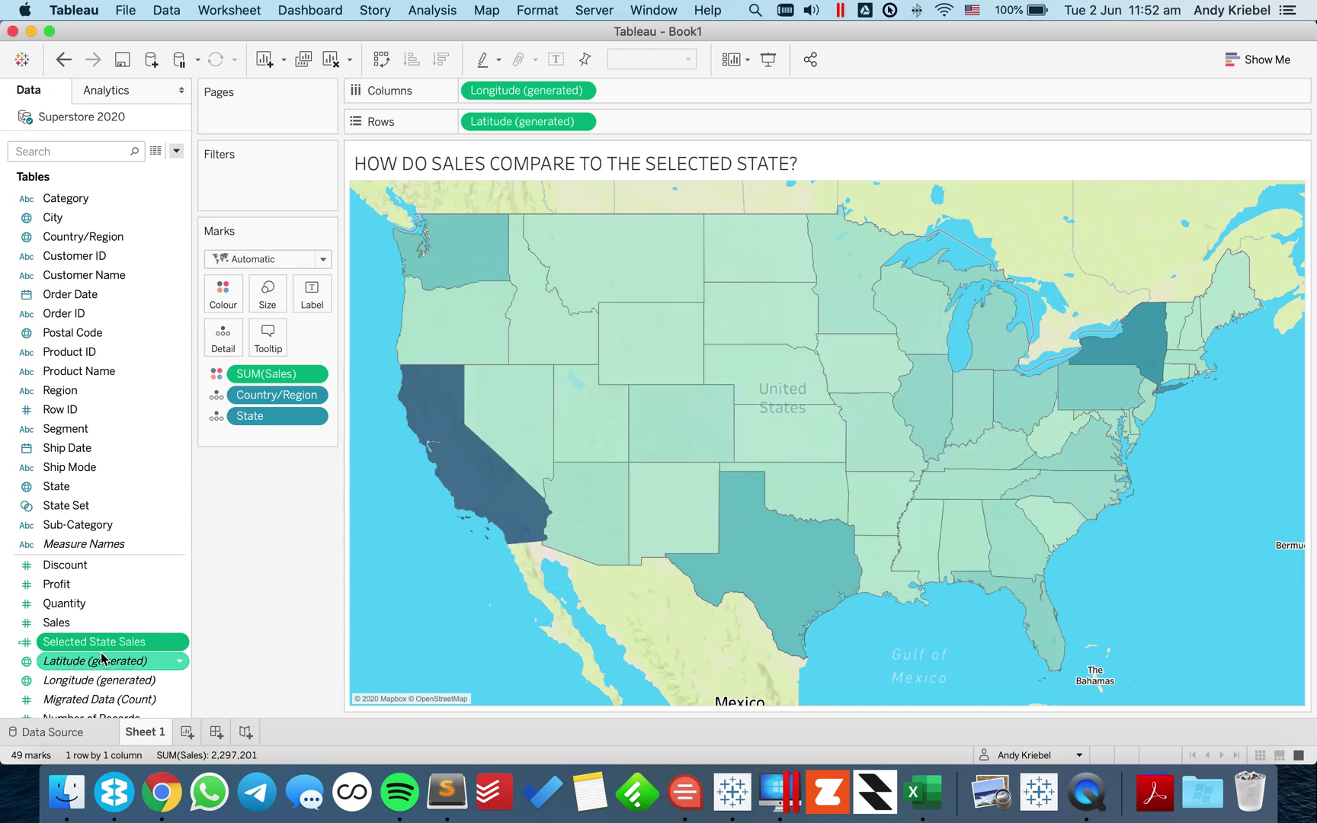
- Label the states on the map with Selected State Sales and check the values for California and Kansas
drag(101, 648, 311, 301)
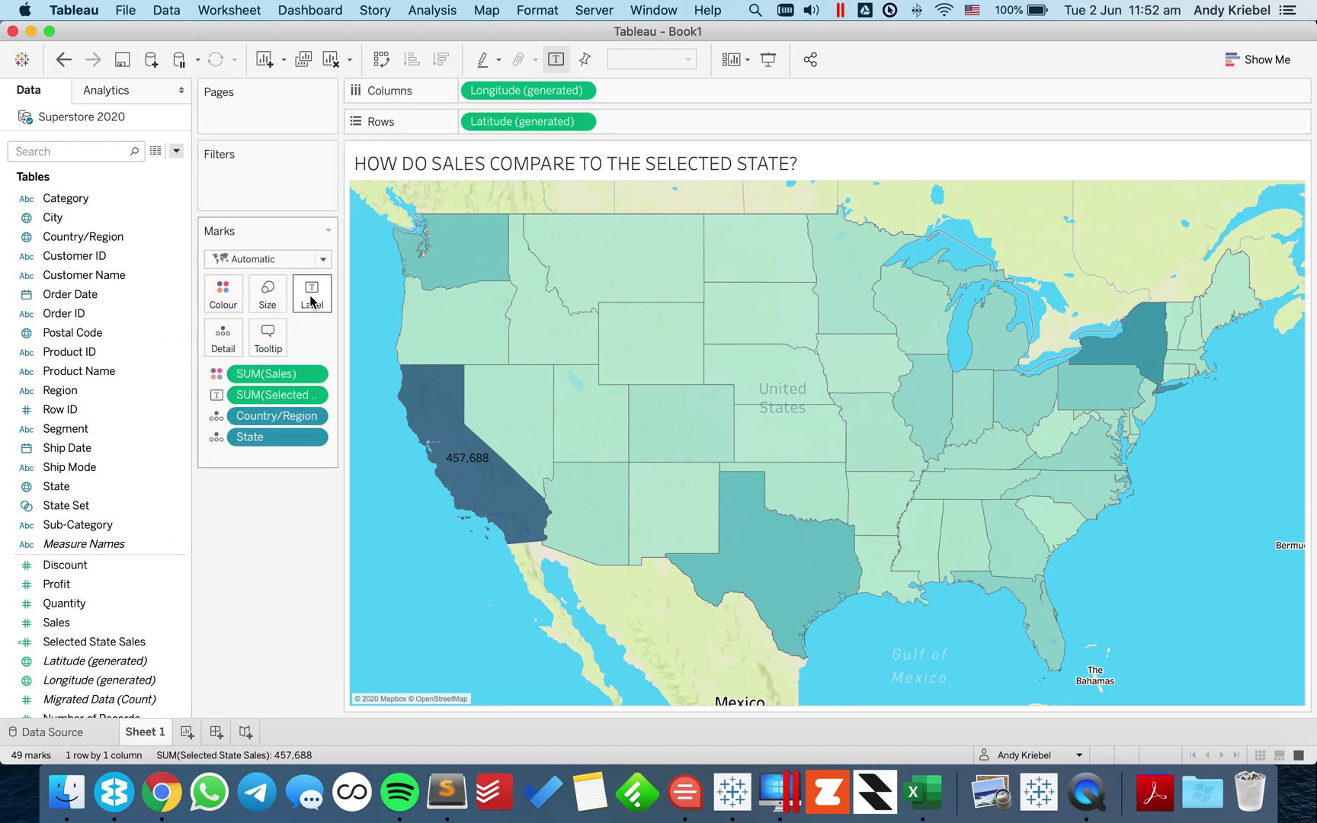
mouse_move(490, 487)
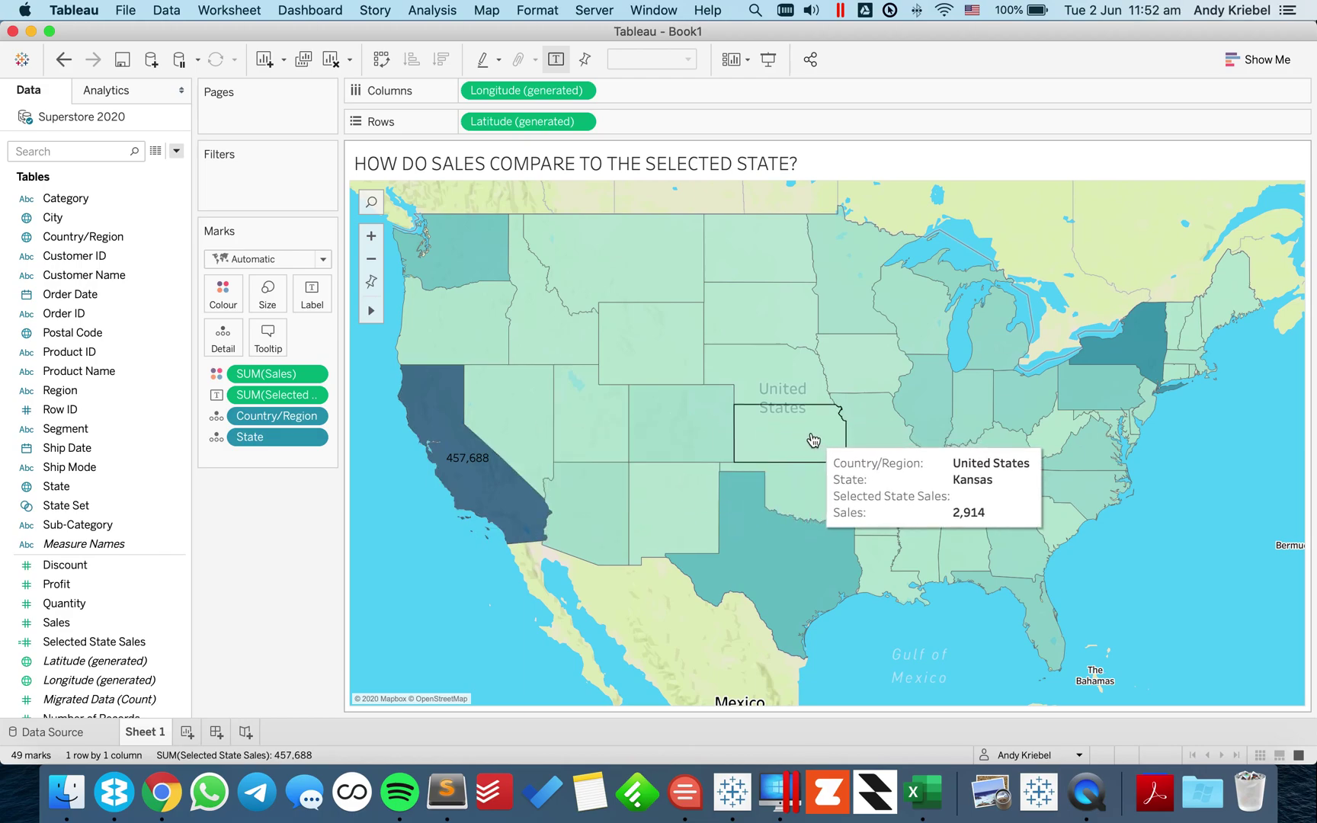
- Change the Selected State Sales formula to { SUM(IF [State Set] THEN [Sales] END) }
right_click(106, 645)
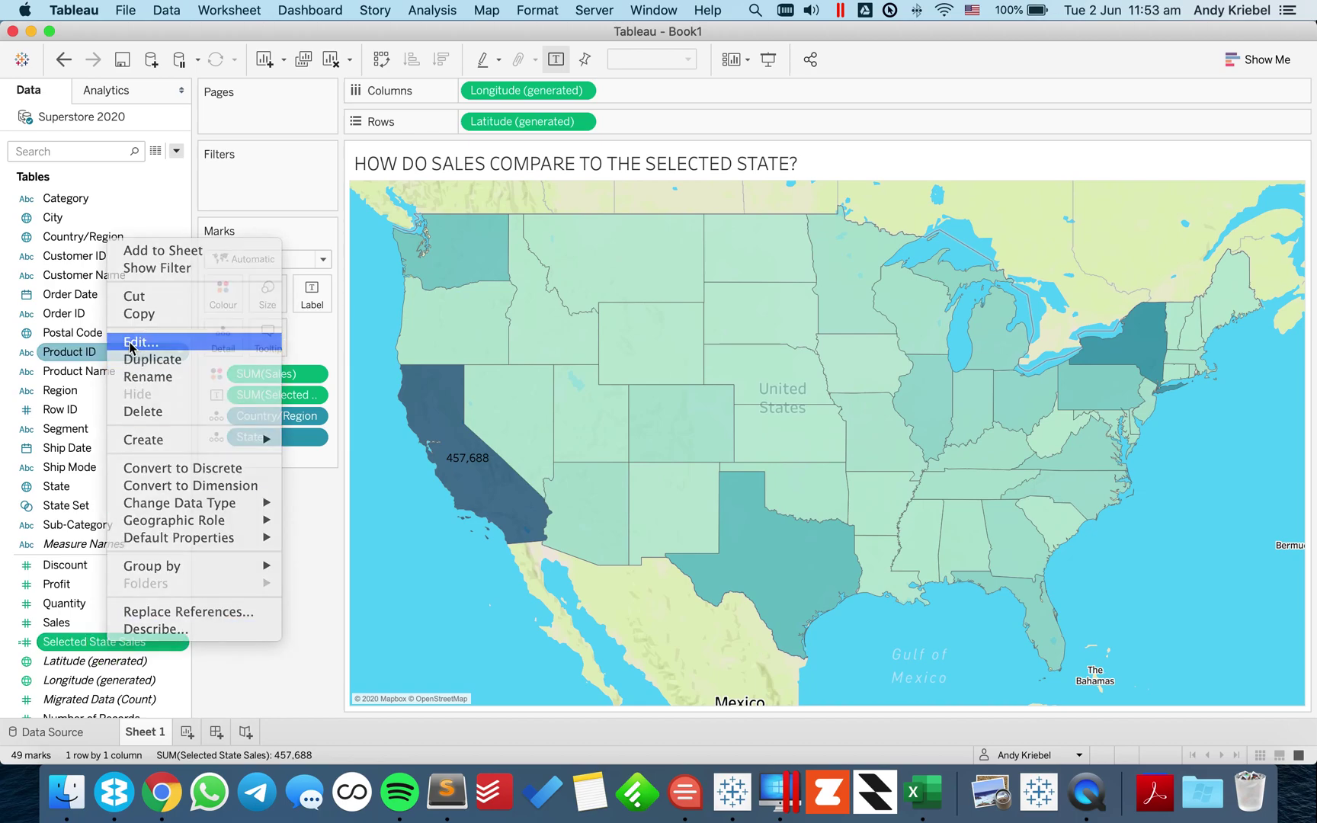
click(130, 343)
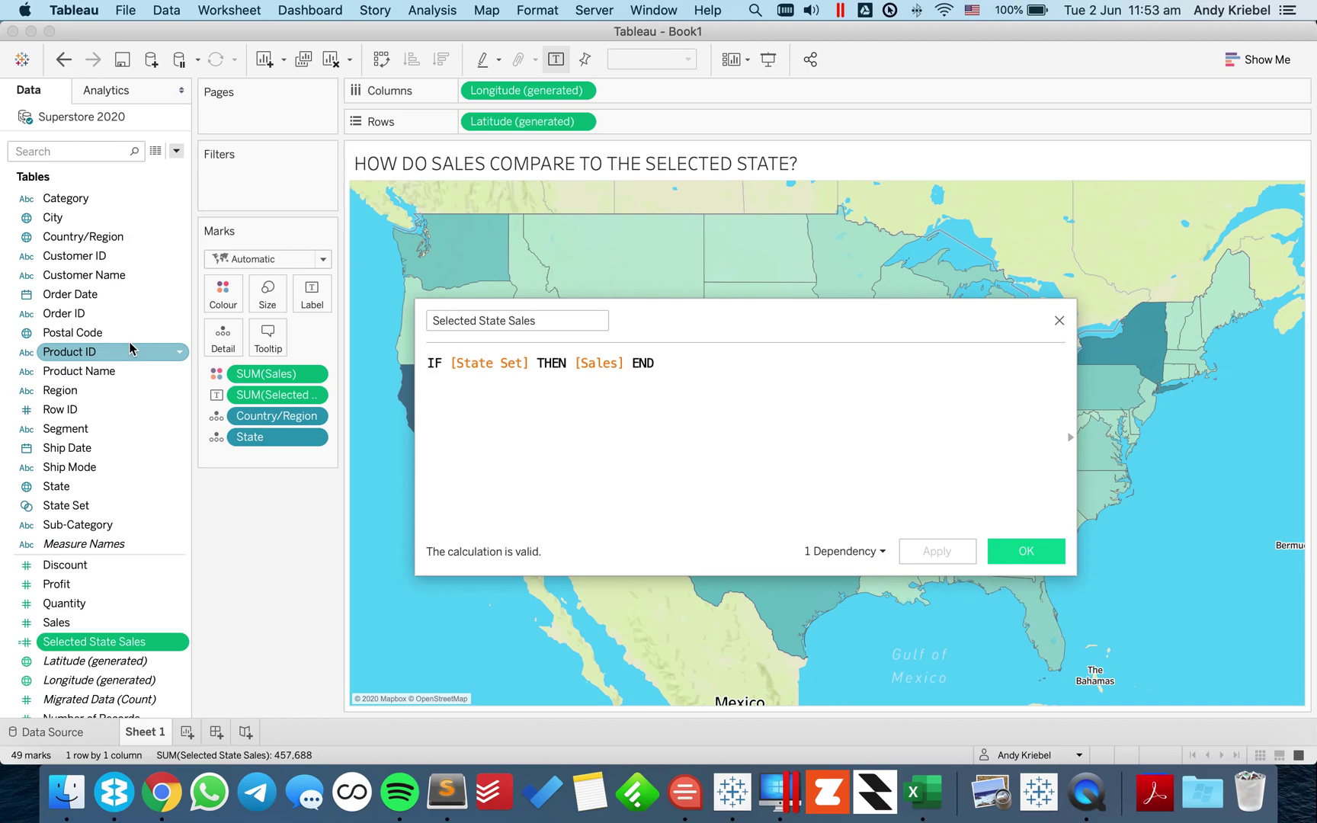
text({ )
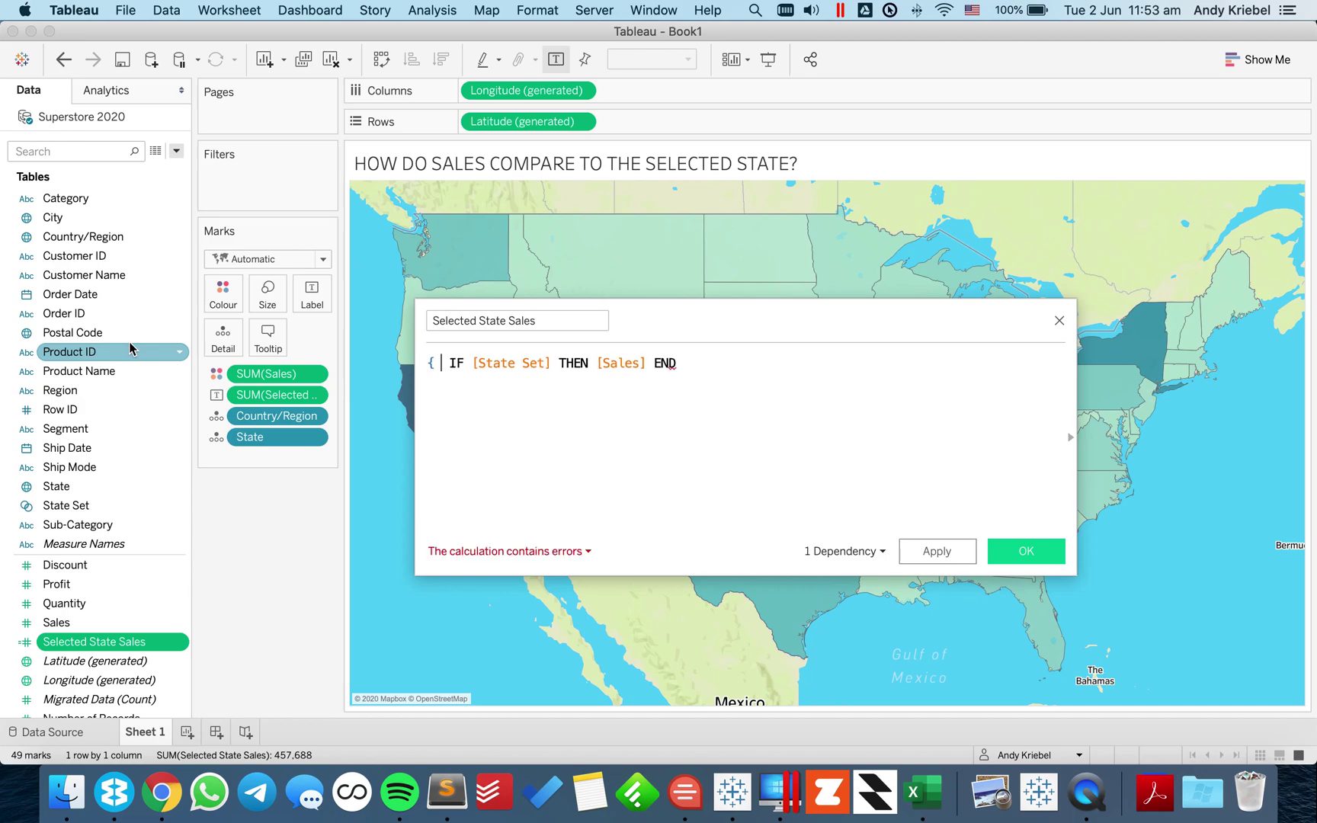
text(SUM()
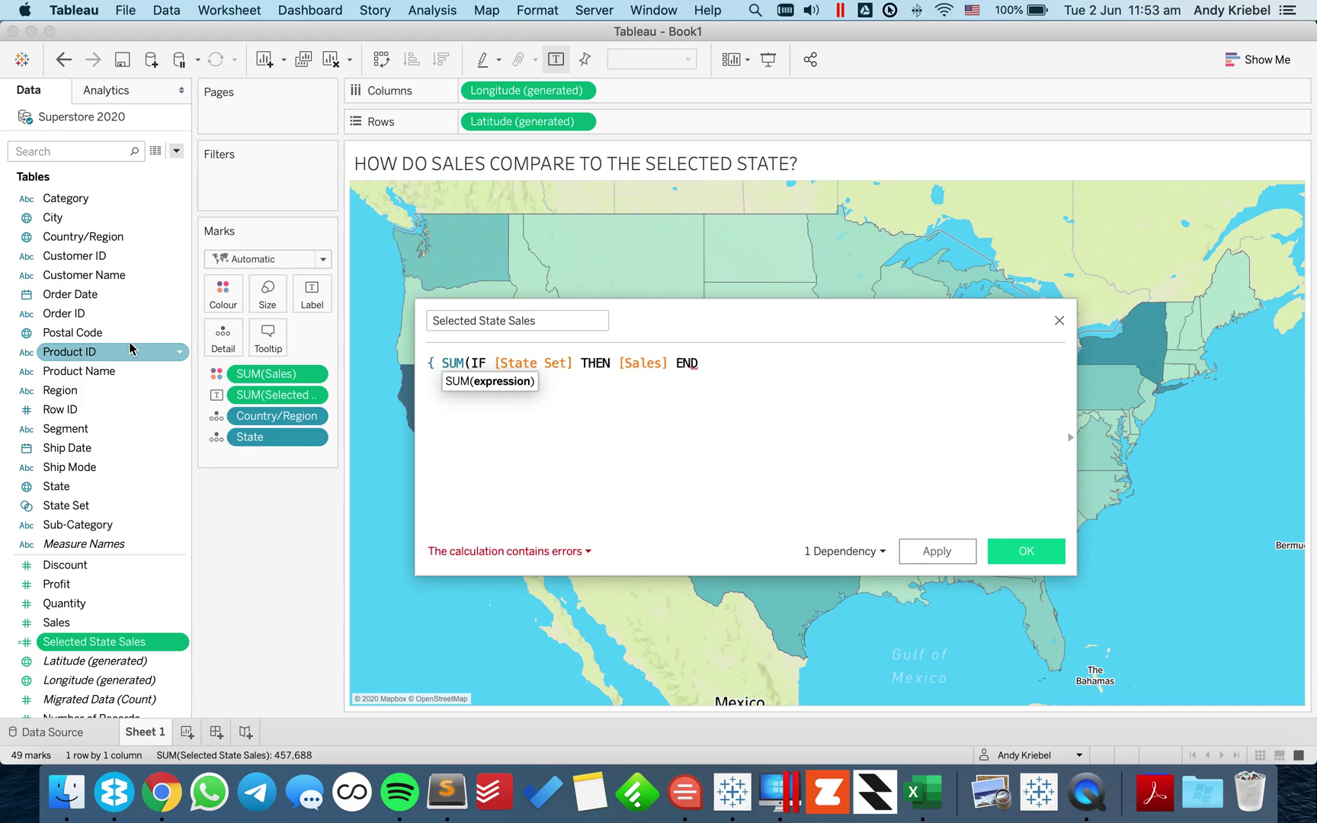
text() })
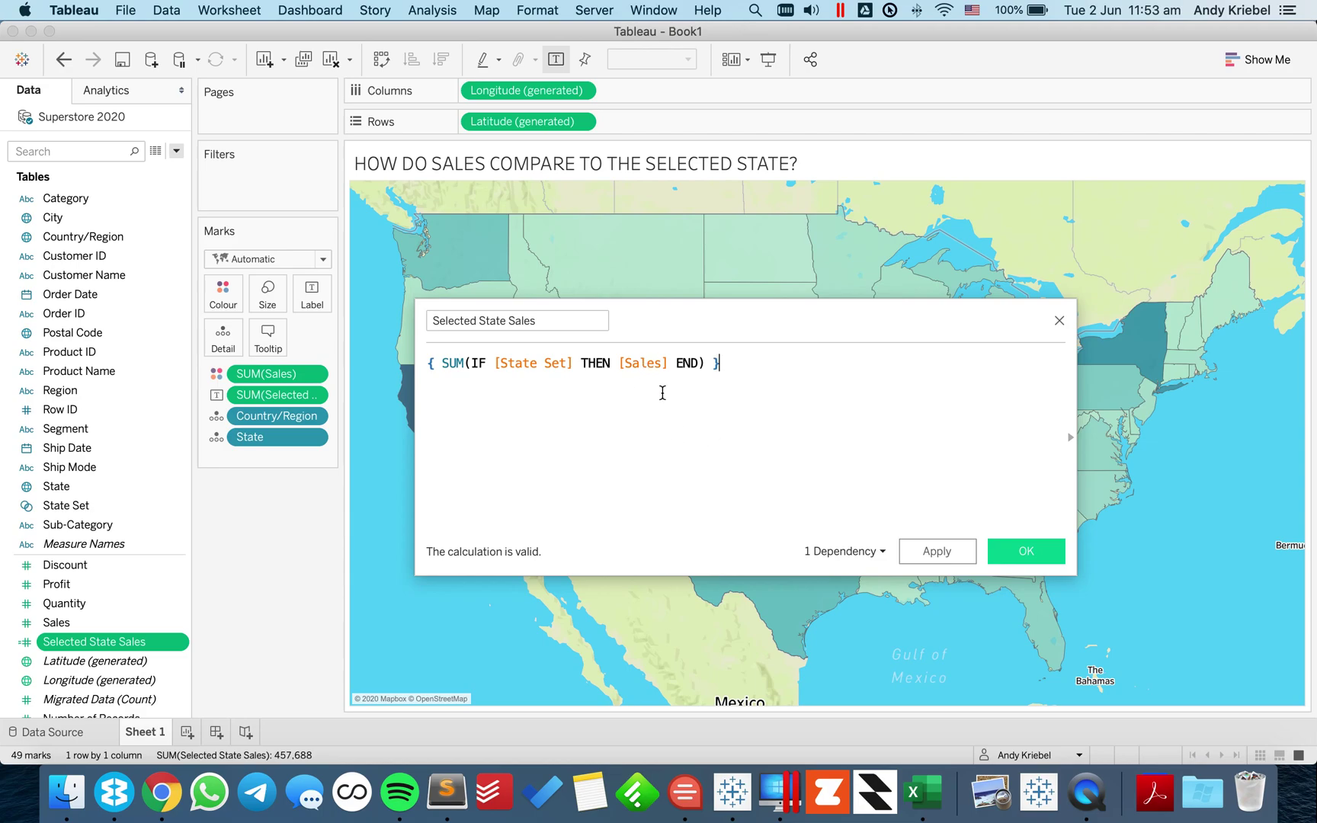
click(1029, 559)
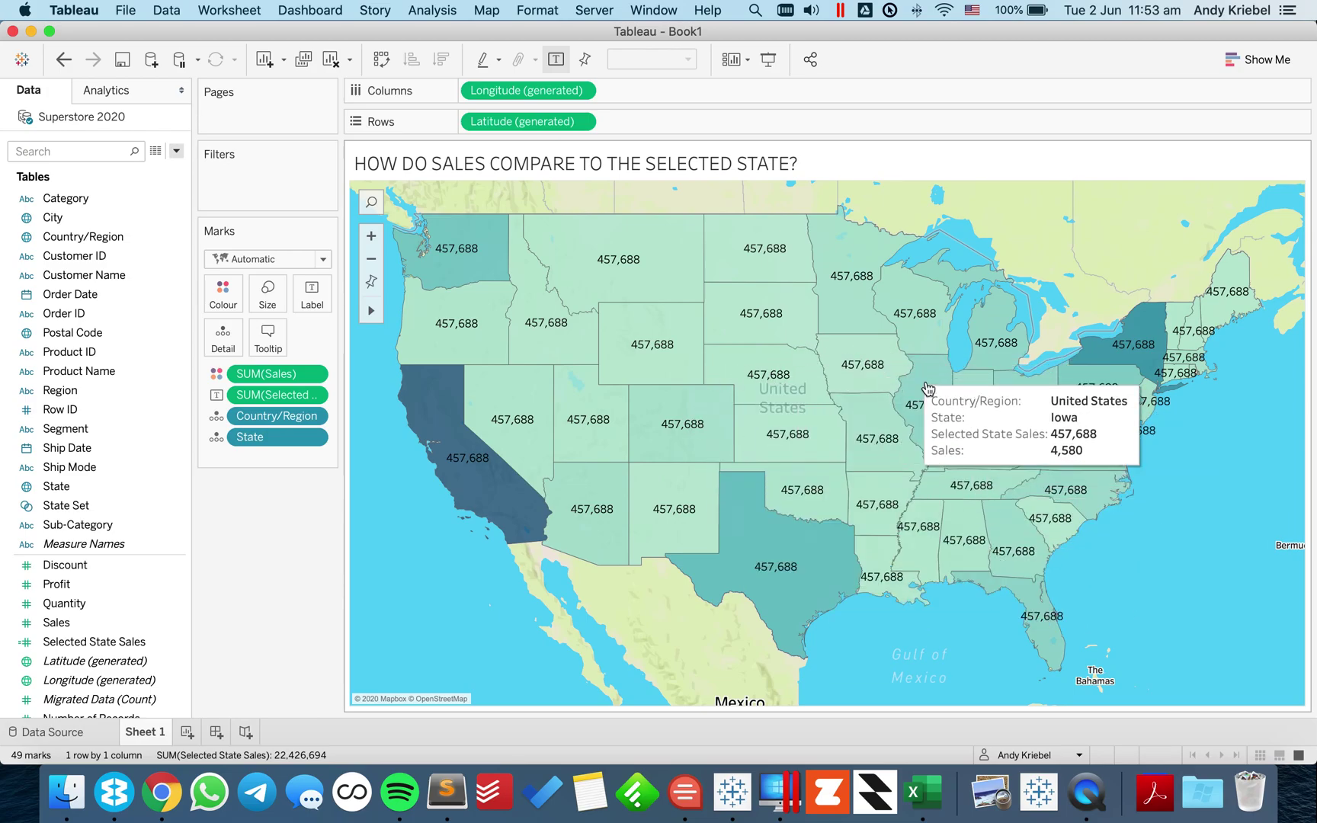
- Take Selected State Sales off the map labels and keep it as a detail of the marks instead
drag(255, 395, 237, 587)
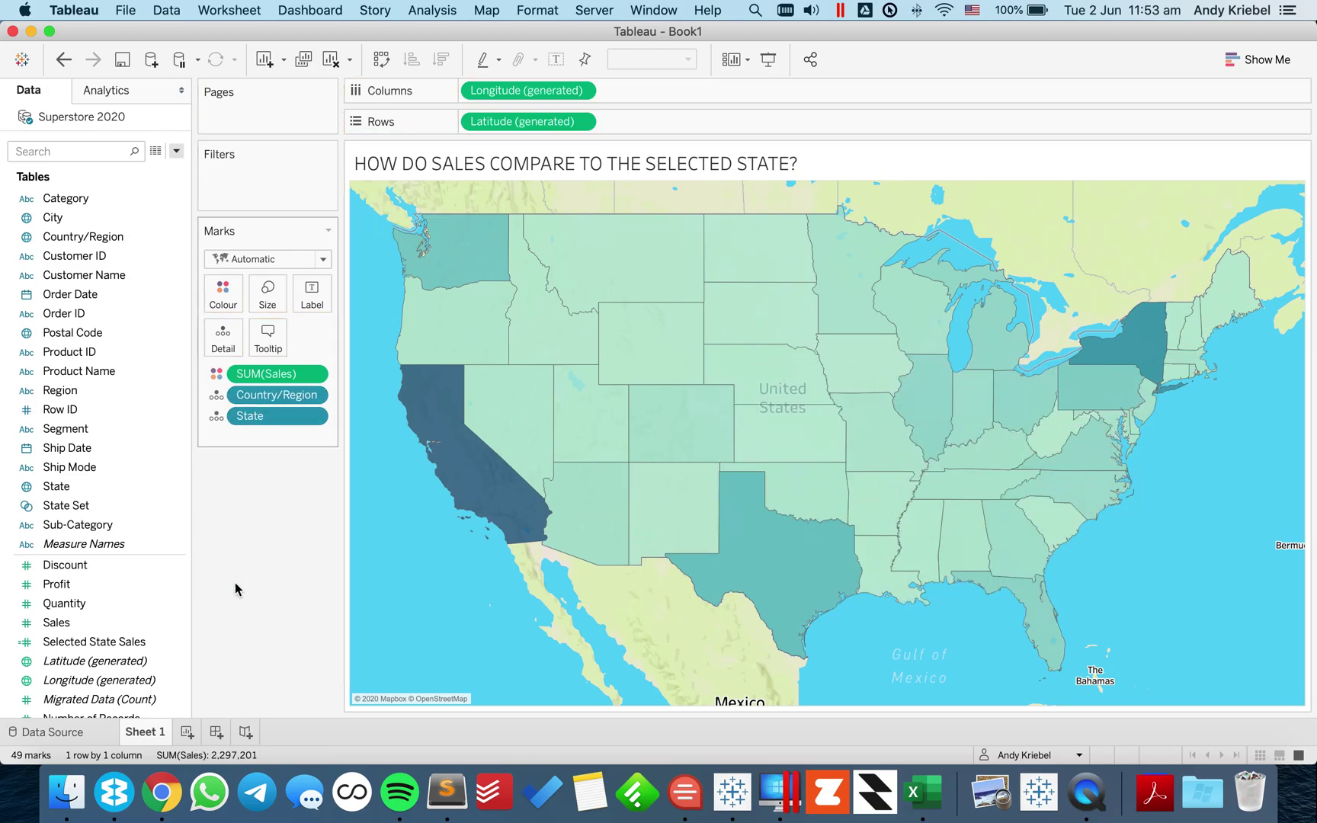
click(176, 151)
click(244, 641)
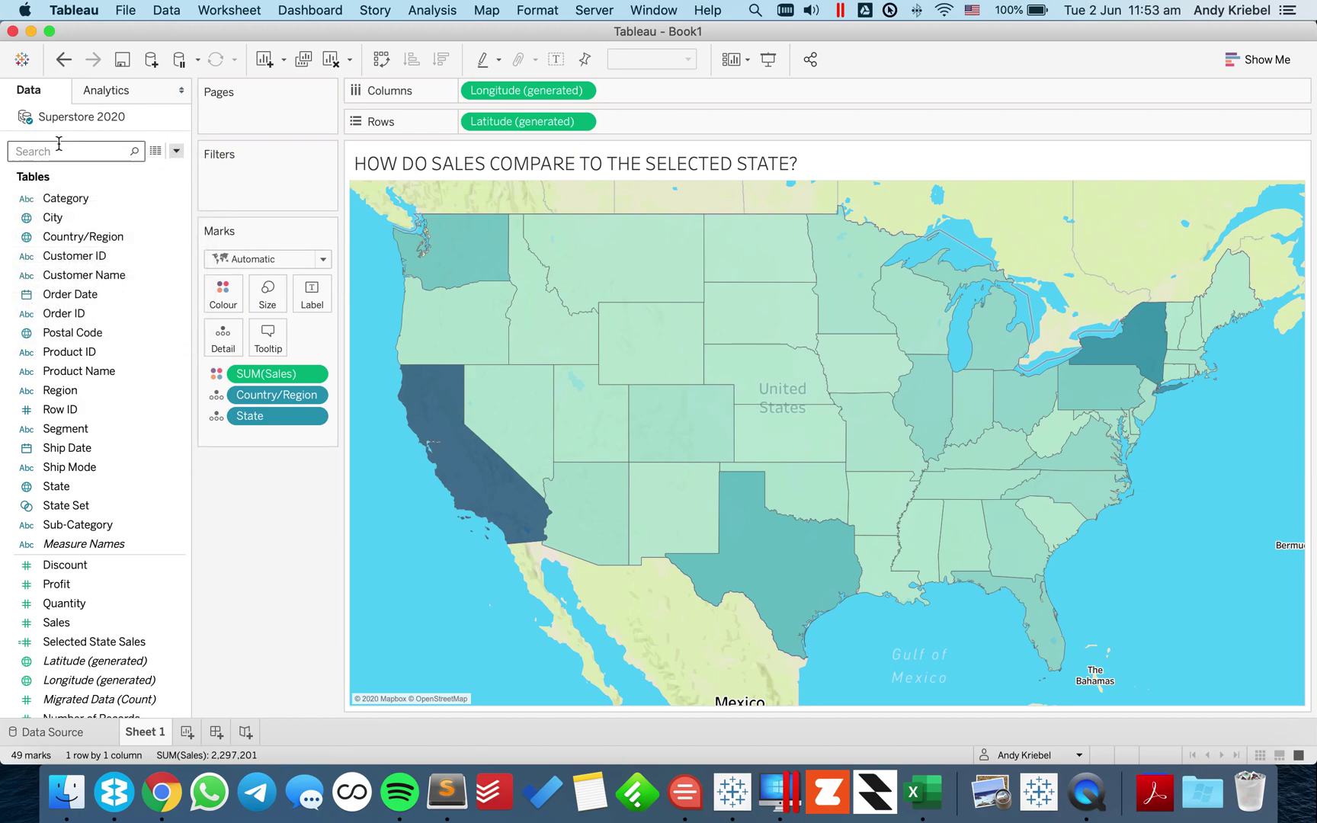
click(61, 61)
drag(254, 396, 221, 333)
- Create a calculated field named Difference from Selected State with the formula SUM([Sales])-SUM([Selected State Sales])
click(176, 151)
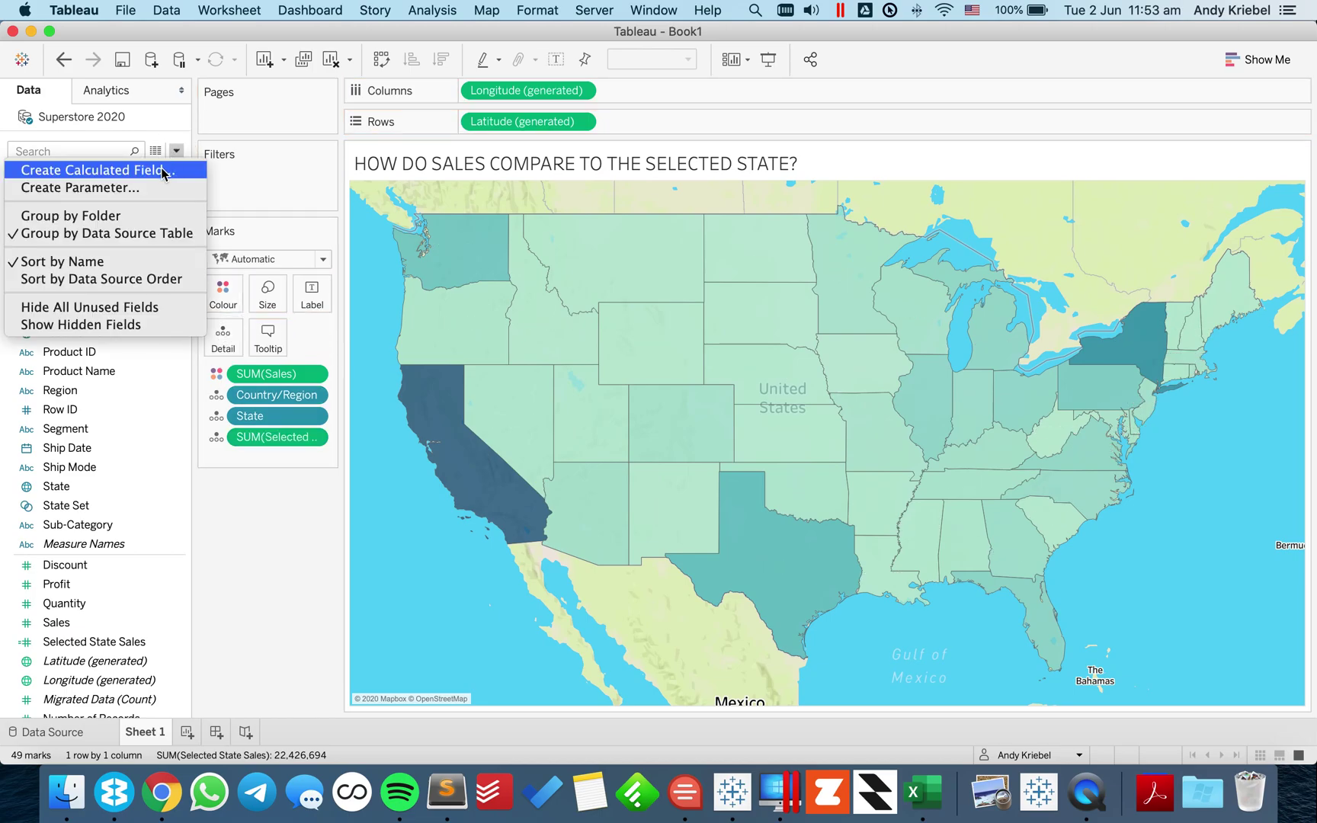
click(161, 169)
text(Difference from Selected State)
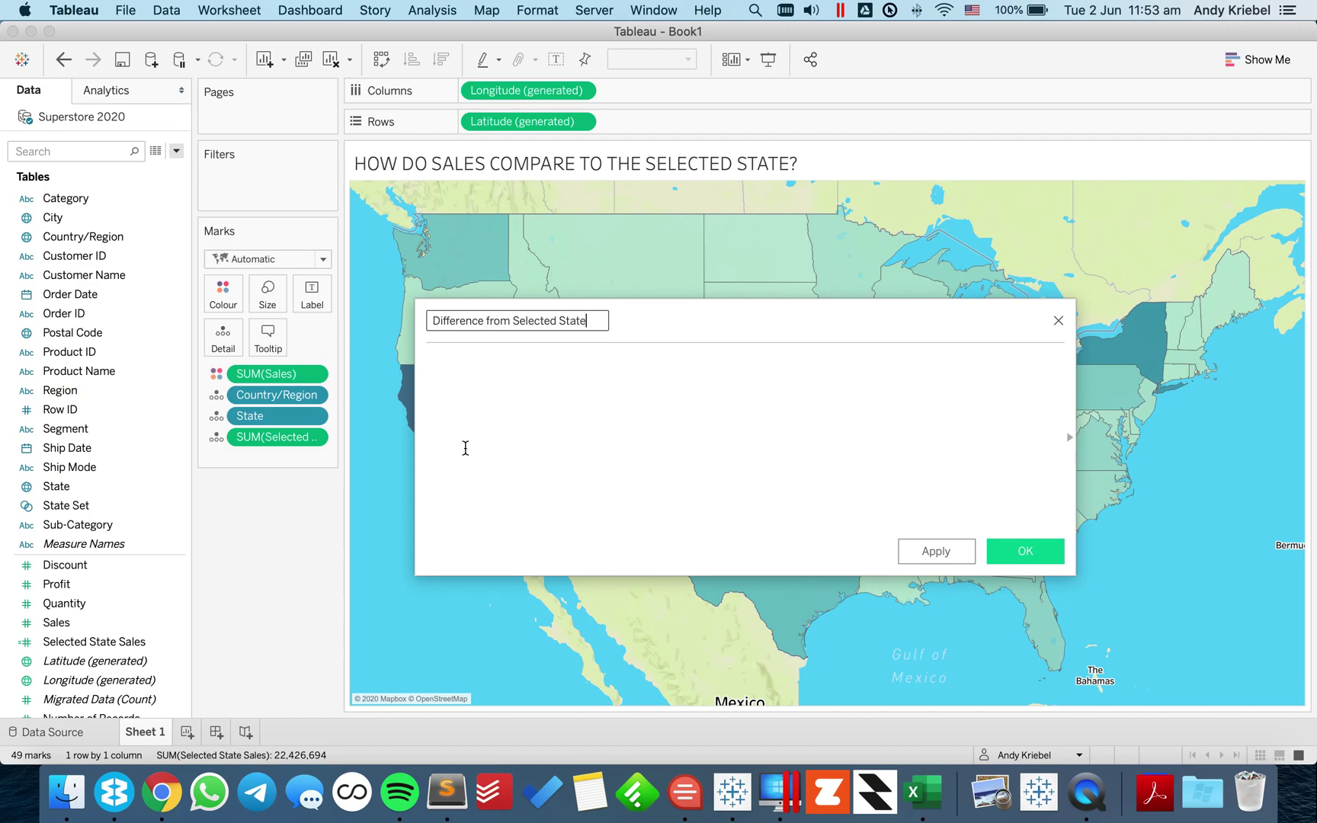
text(s)
key(BackSpace)
drag(274, 373, 592, 435)
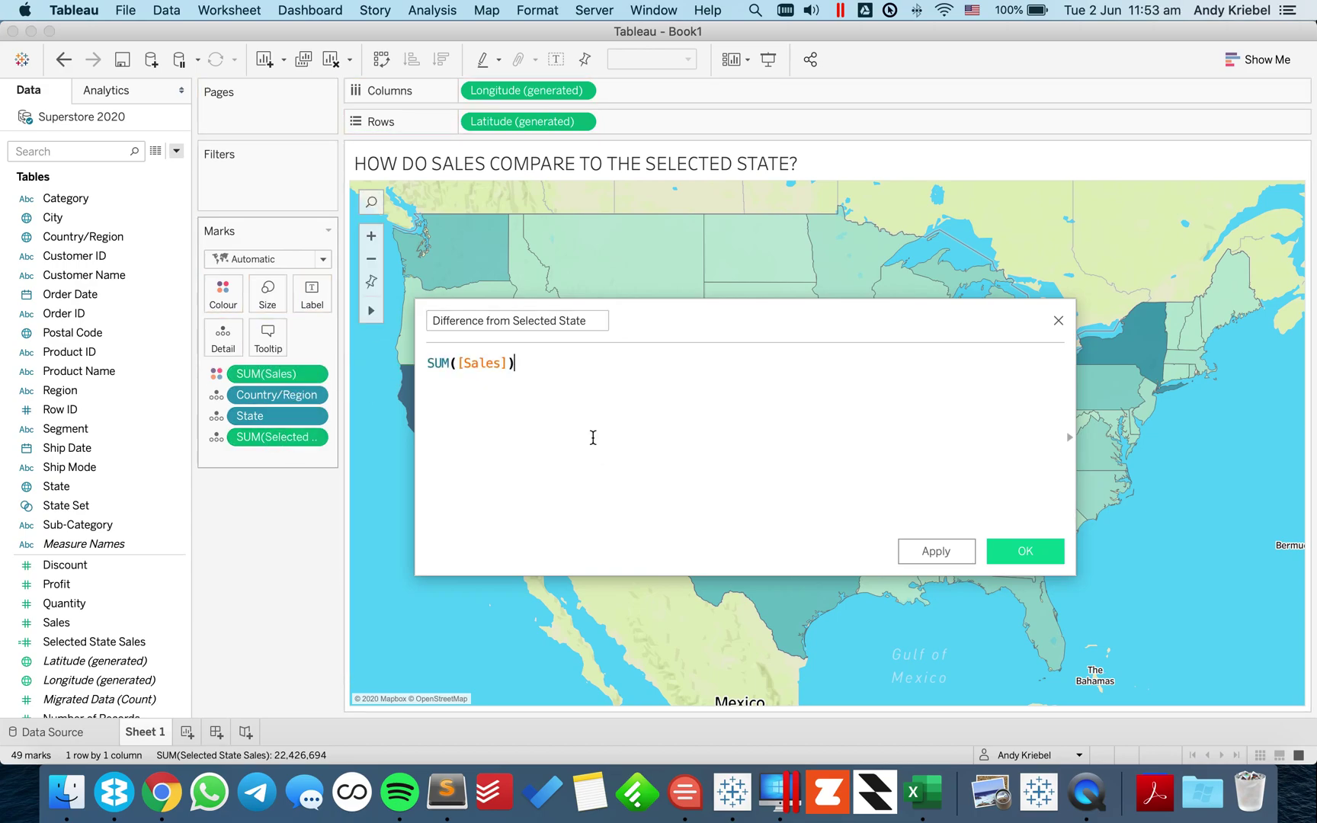
text(-)
drag(265, 437, 607, 438)
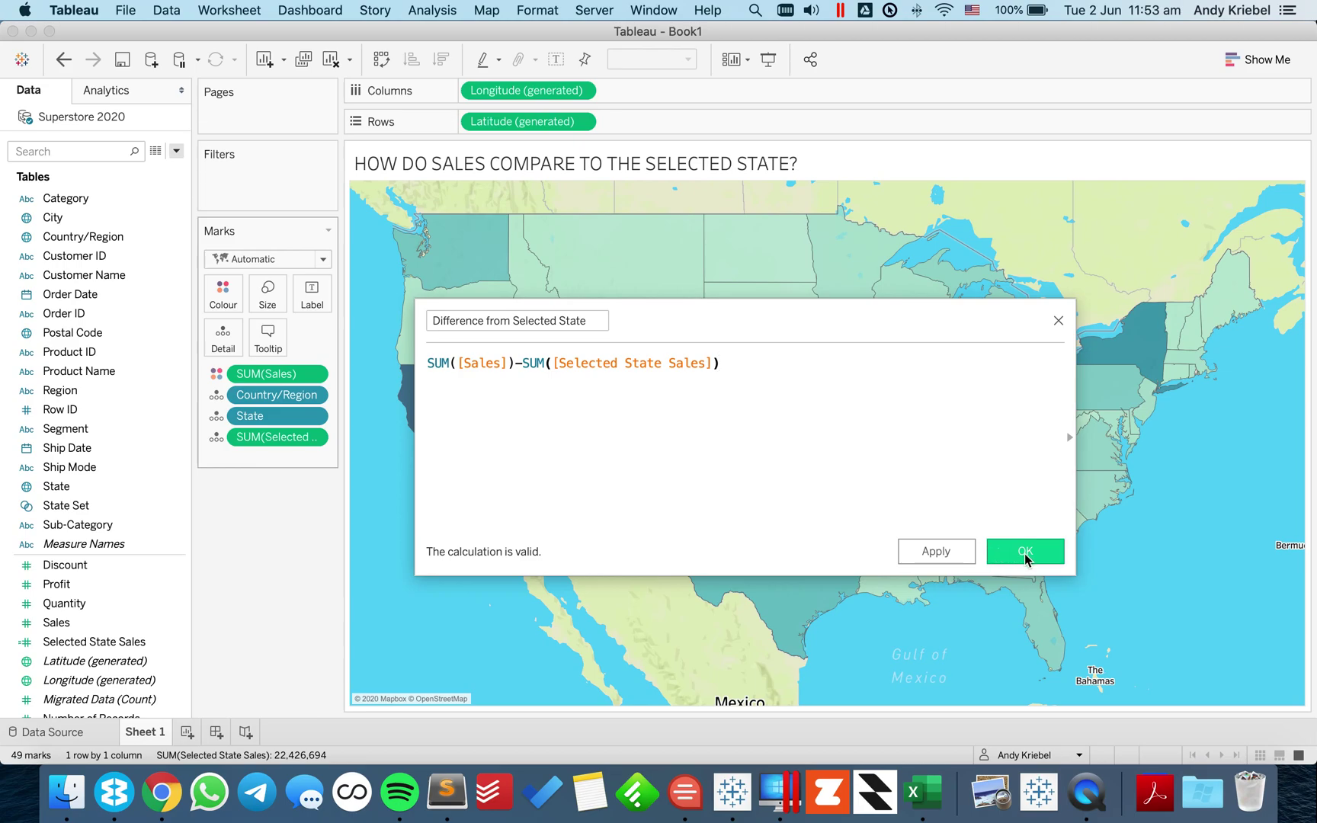
click(1025, 554)
- Move Sales to the marks' detail, colour the states by Difference from Selected State, and inspect the resulting values
drag(233, 375, 227, 345)
drag(168, 564, 234, 300)
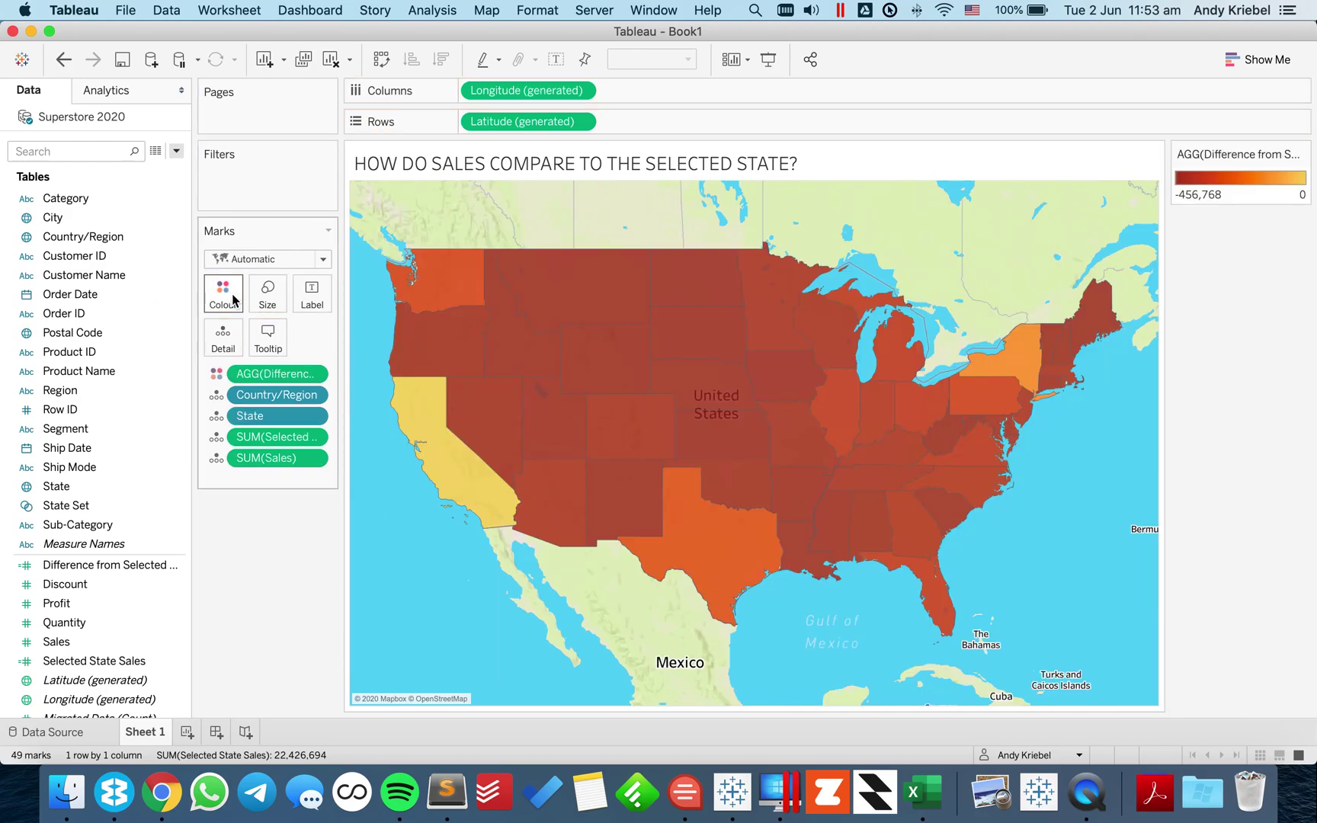
mouse_move(493, 507)
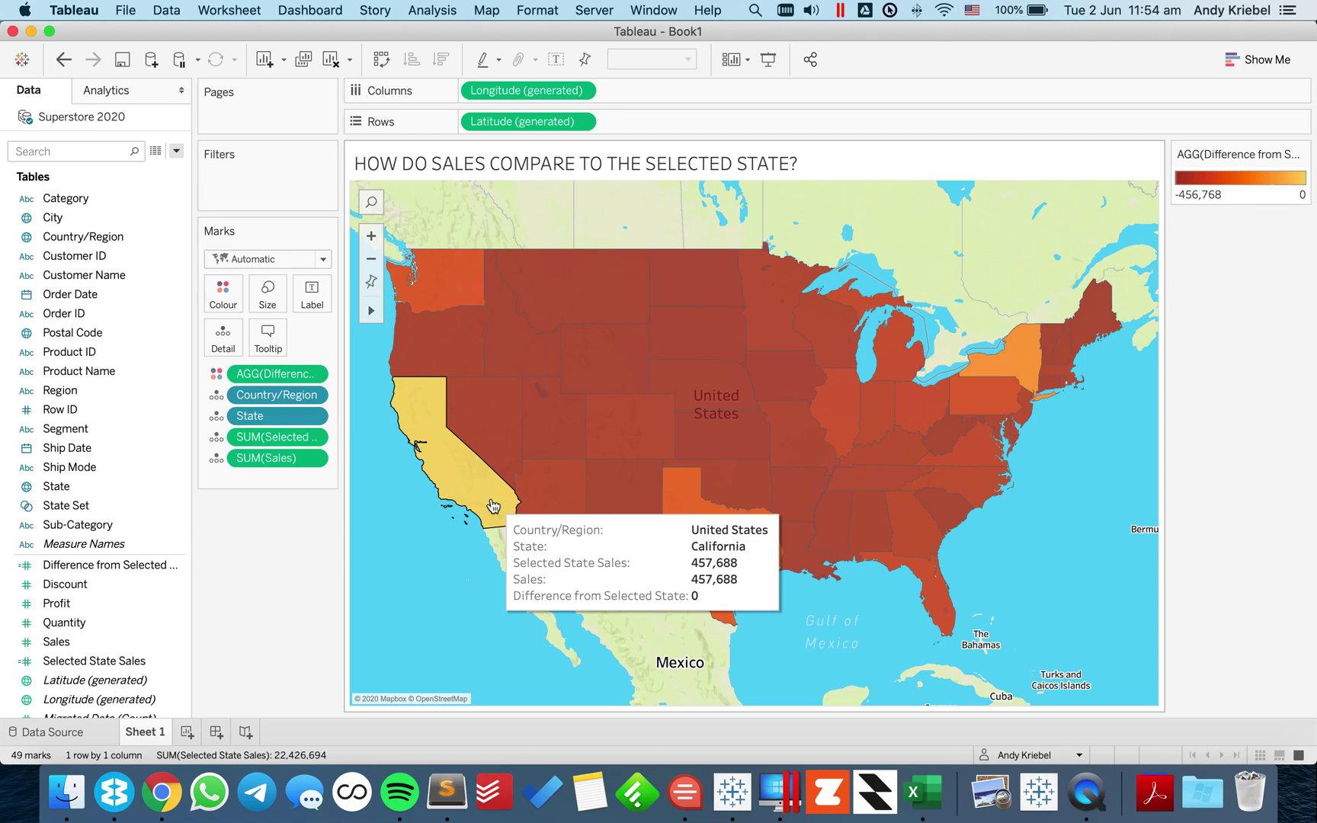
mouse_move(570, 452)
mouse_move(615, 450)
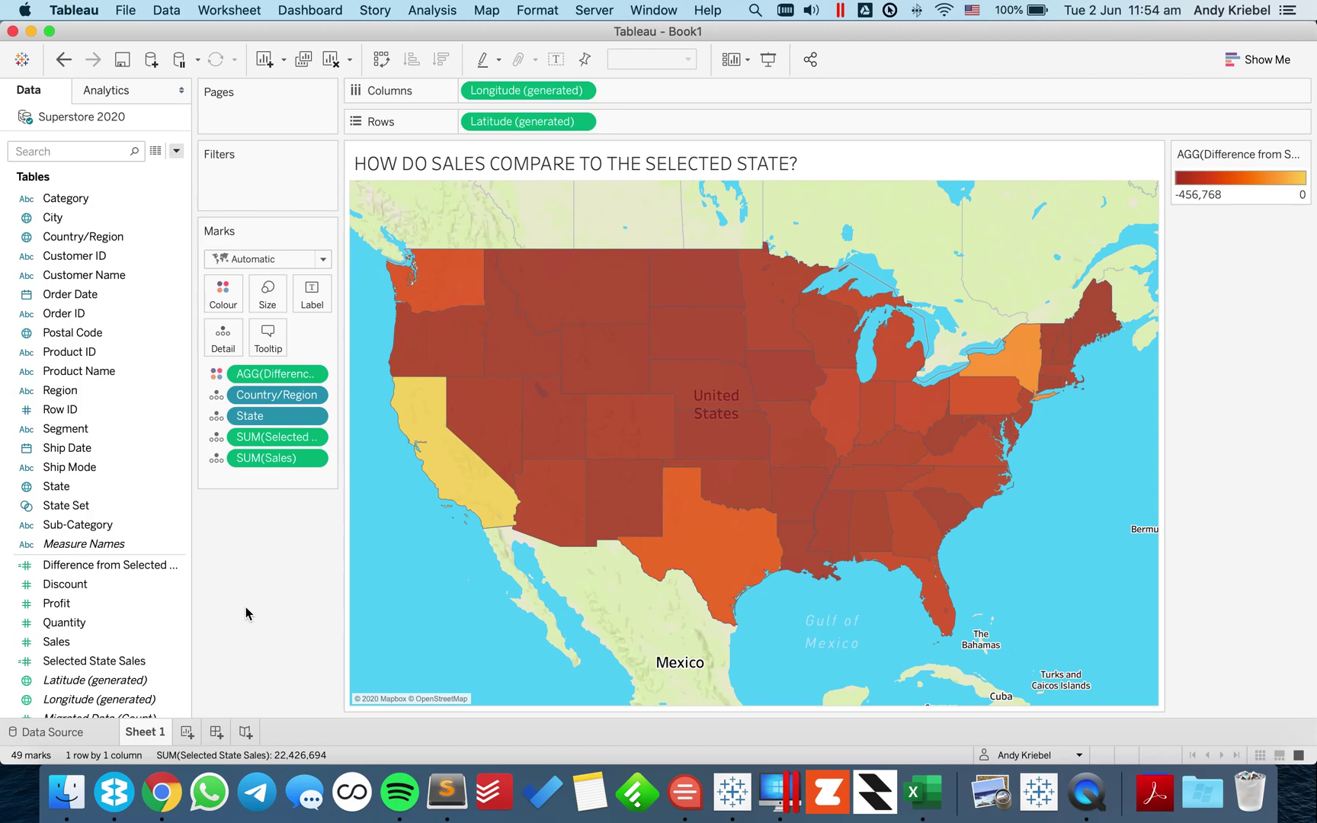
- Wash out the map background completely in the map layers settings so only the coloured states remain
click(489, 9)
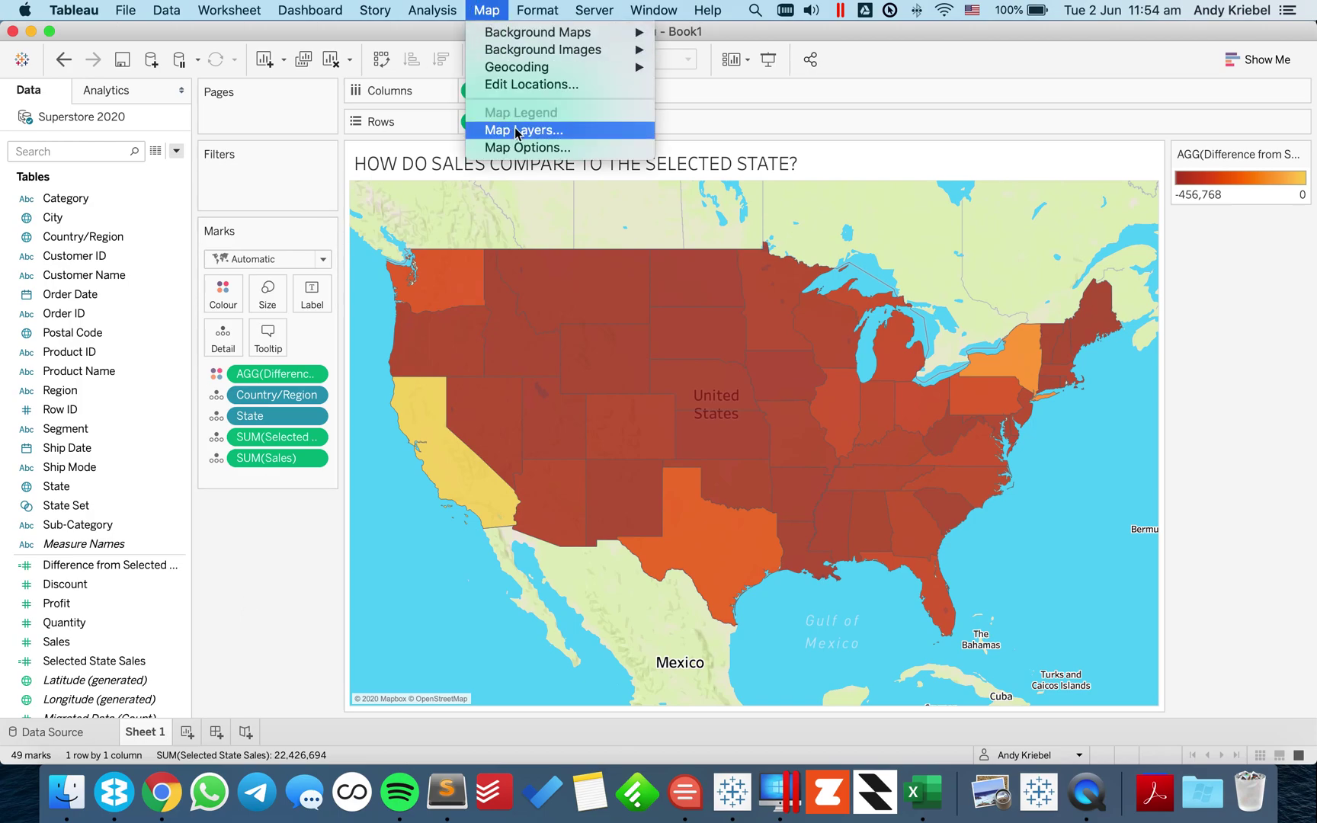
click(523, 130)
drag(80, 179, 133, 169)
click(181, 89)
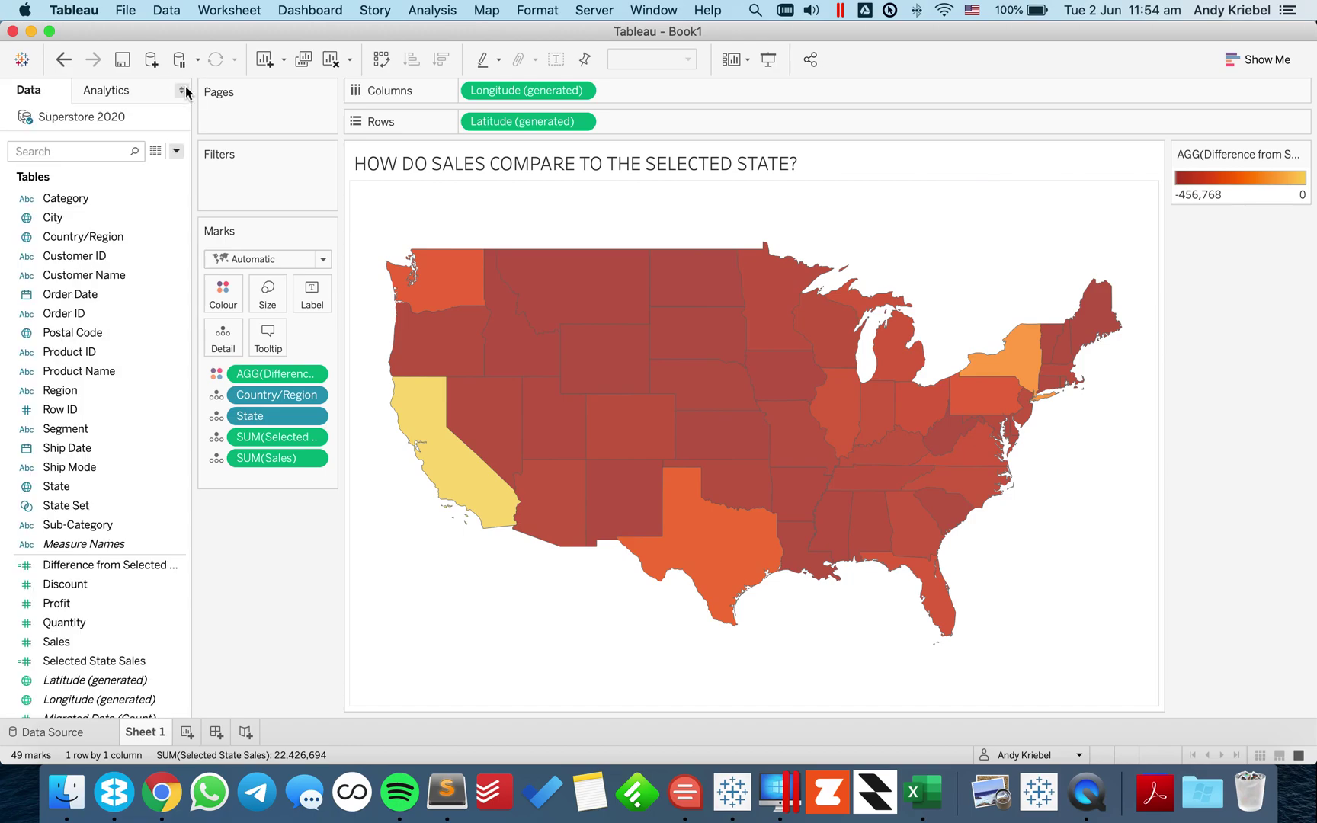
- Remove the row divider and column divider pane borders from Sheet 1
click(534, 10)
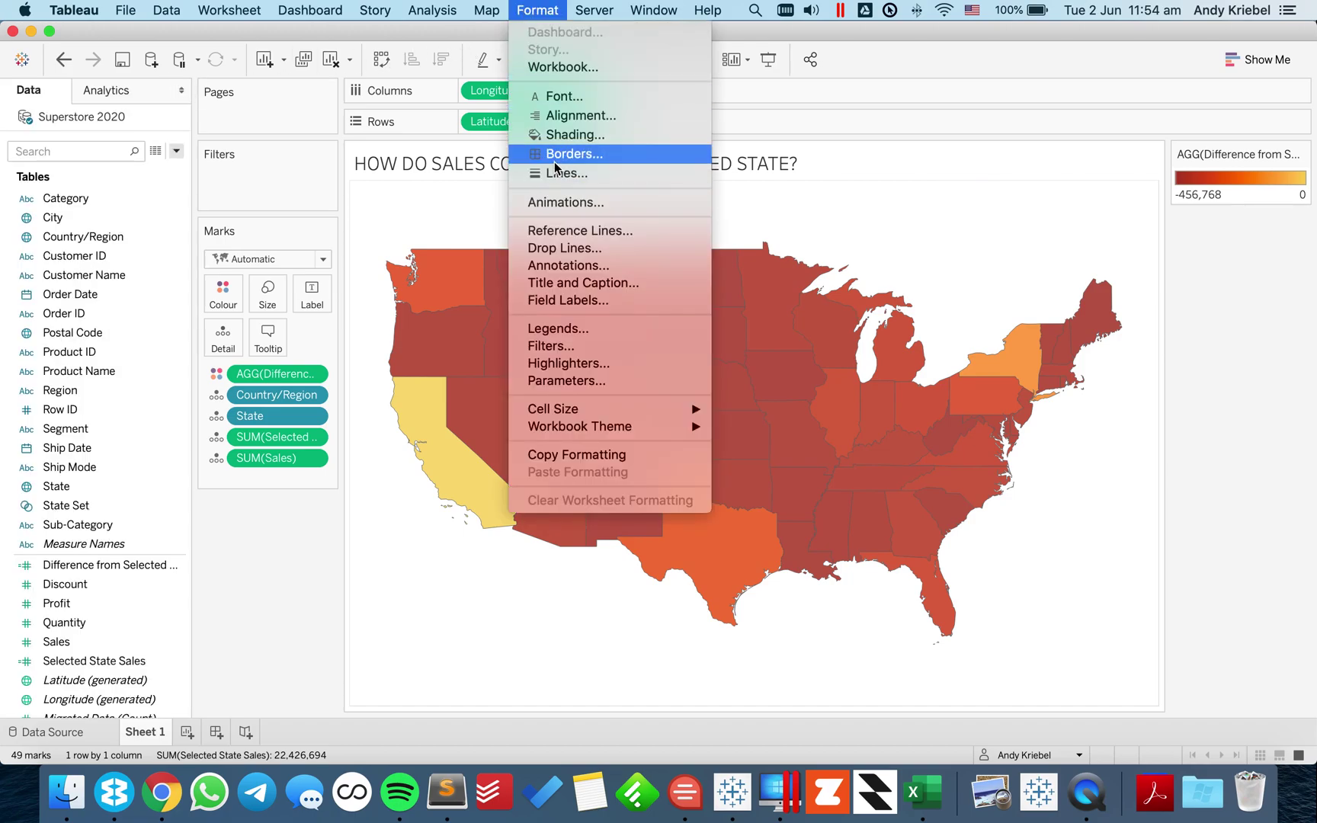
click(559, 152)
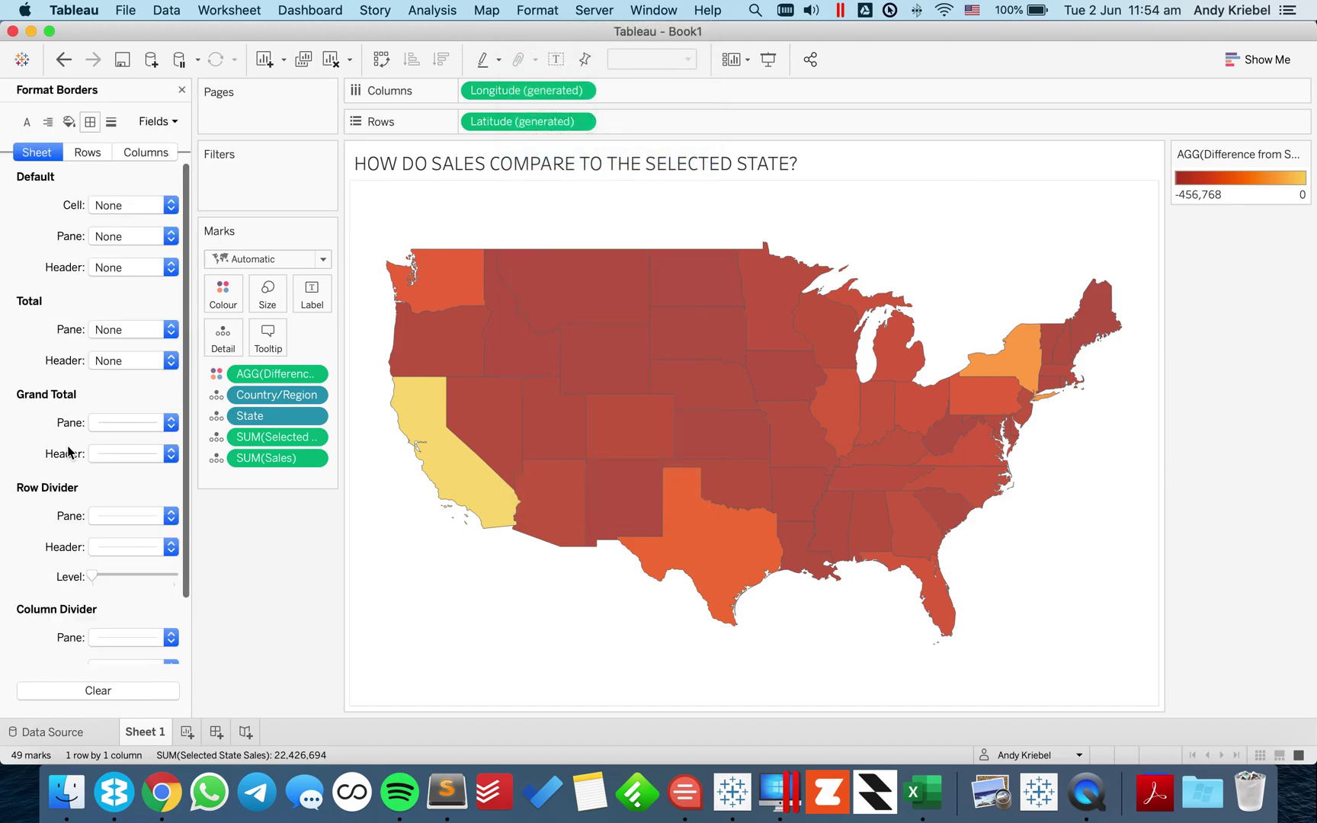
click(109, 520)
click(156, 250)
click(117, 638)
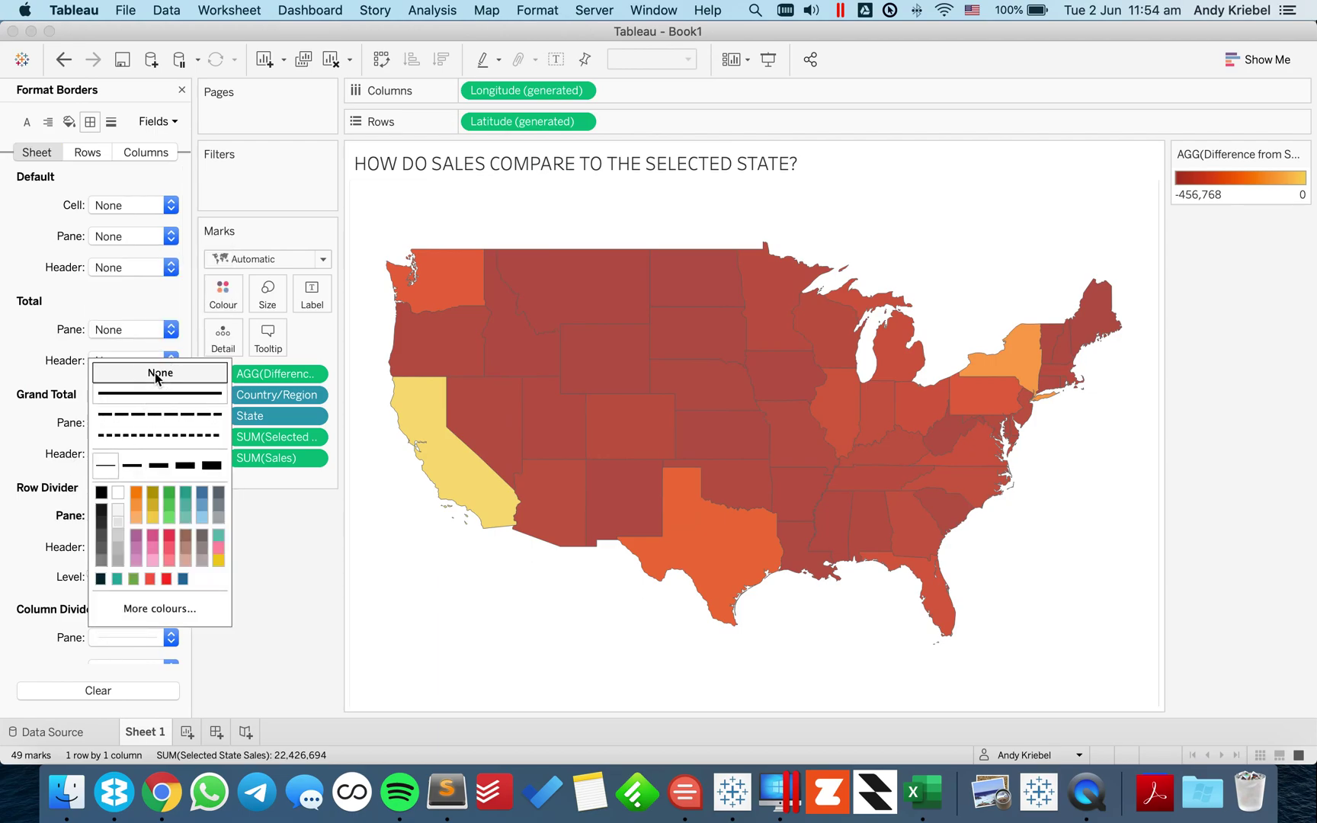
click(154, 372)
- Create a new dashboard containing Sheet 1 and set its fixed size to 800 px wide by 600 px high
click(216, 732)
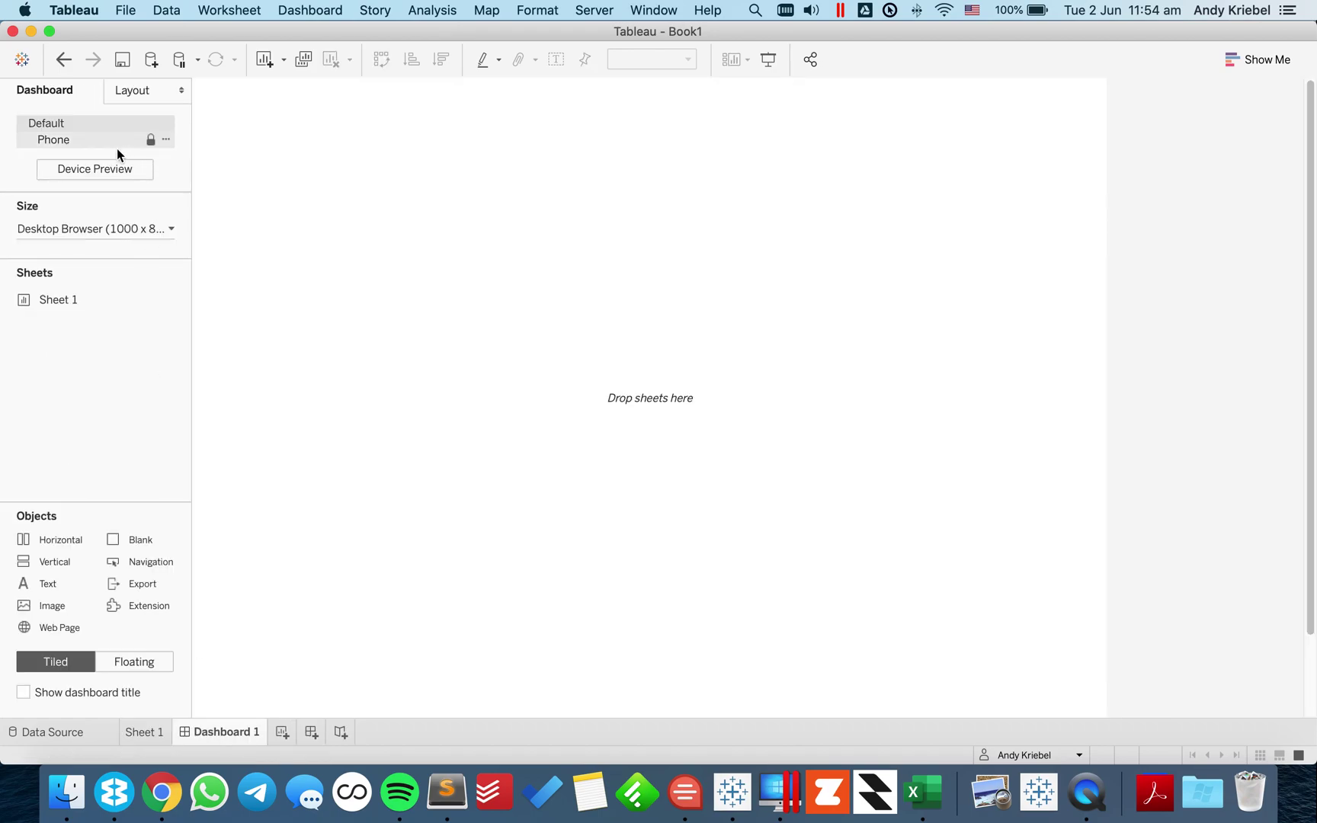
double_click(76, 300)
click(120, 226)
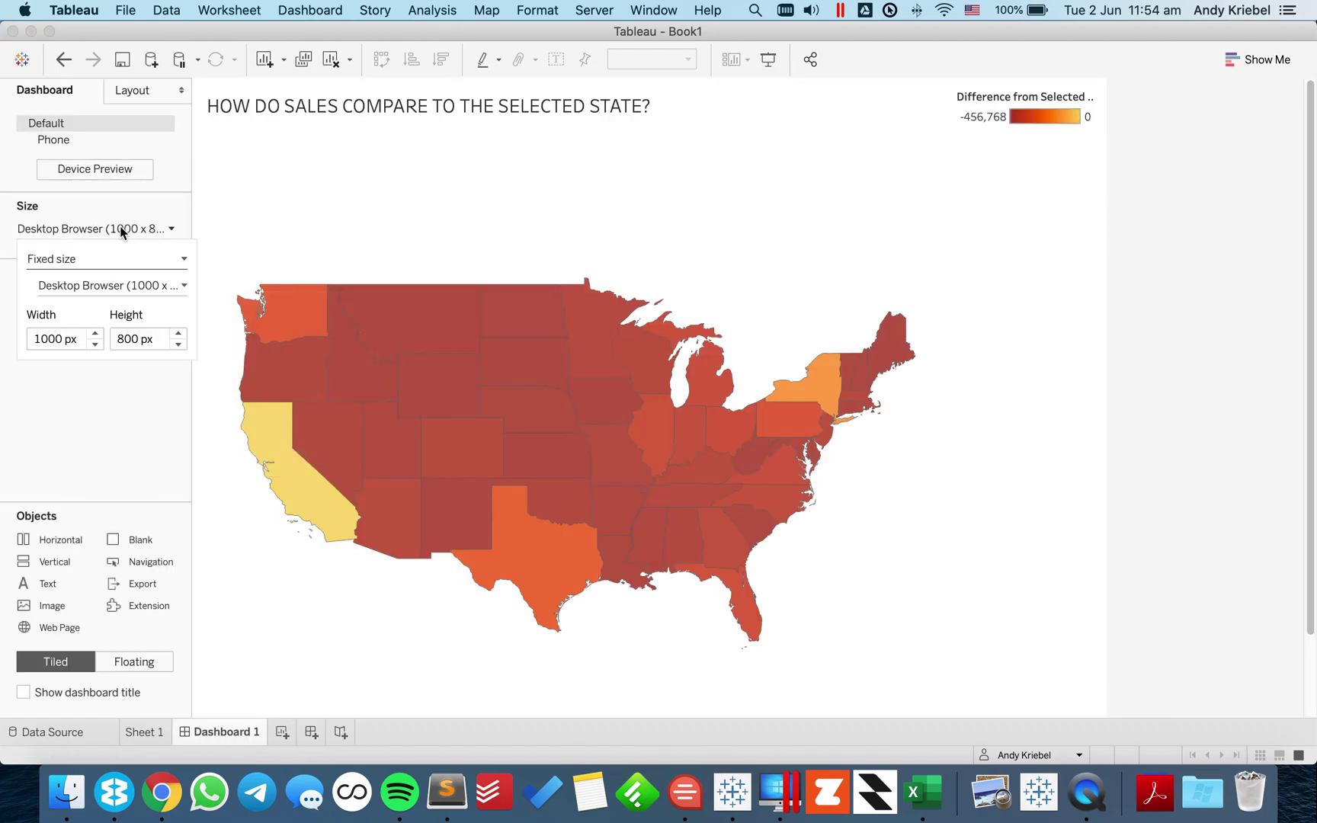
click(95, 344)
click(97, 344)
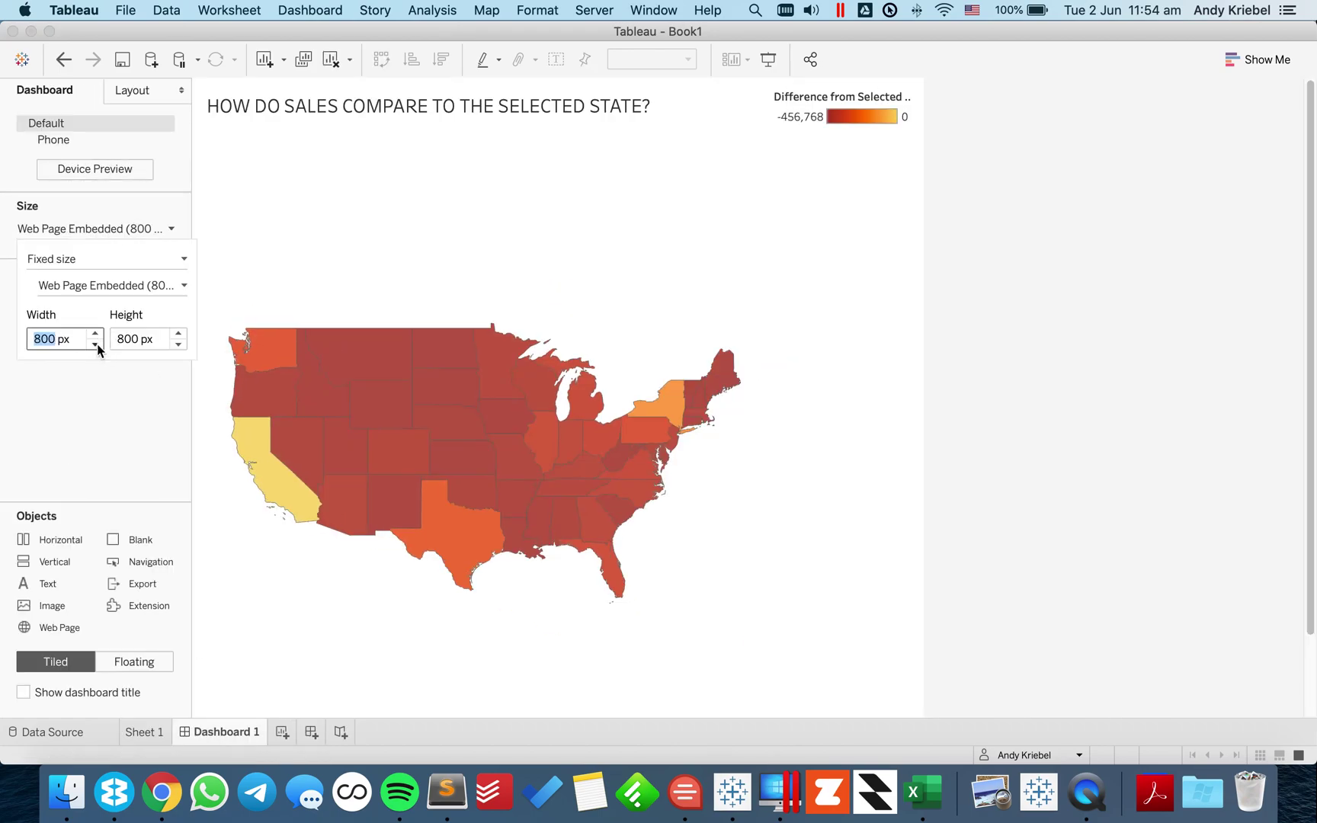
click(179, 344)
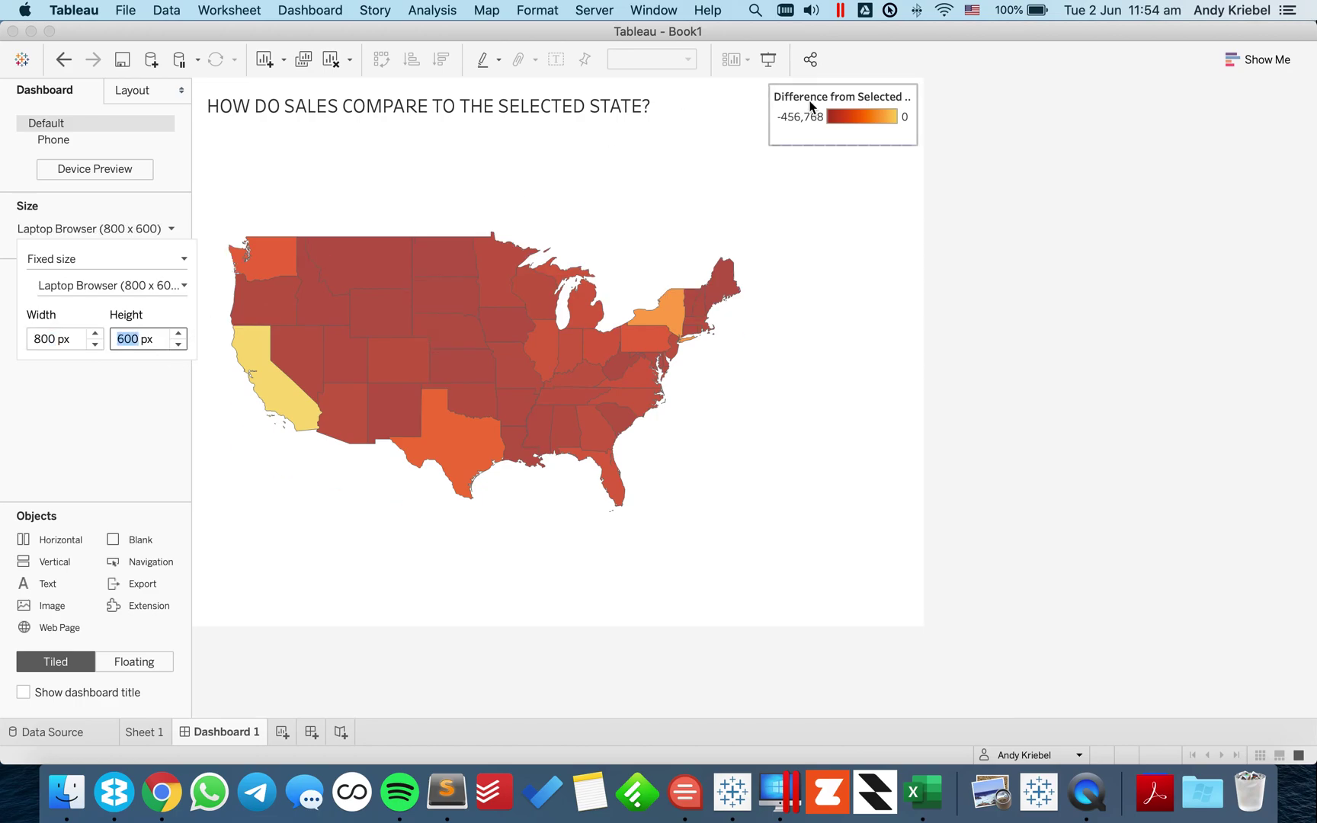
- Remove the Difference from Selected State colour legend from the dashboard
click(830, 100)
click(924, 95)
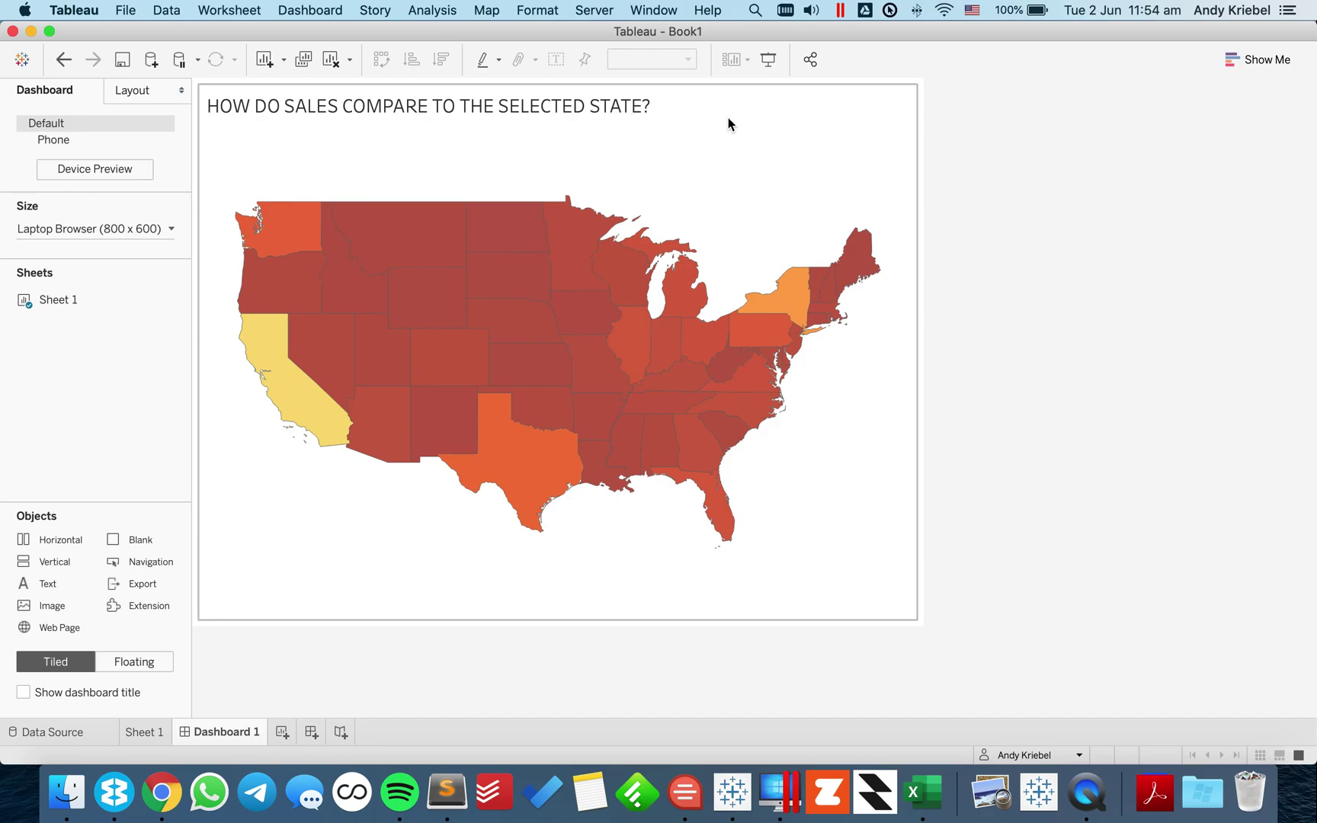
- Add a set action named Update State Set that assigns State Set values on single select from Sheet 1 and removes all values on clearing
click(309, 15)
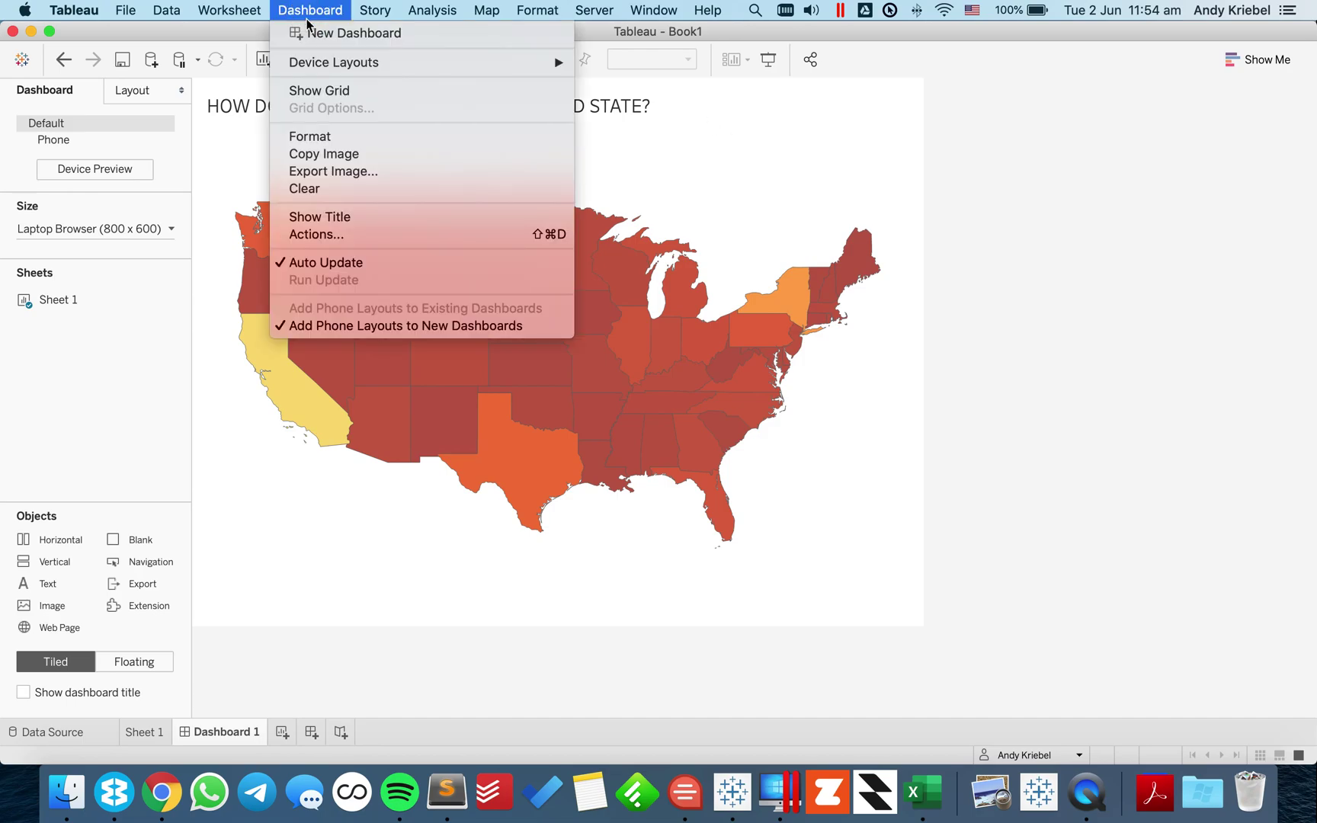
click(309, 237)
click(483, 438)
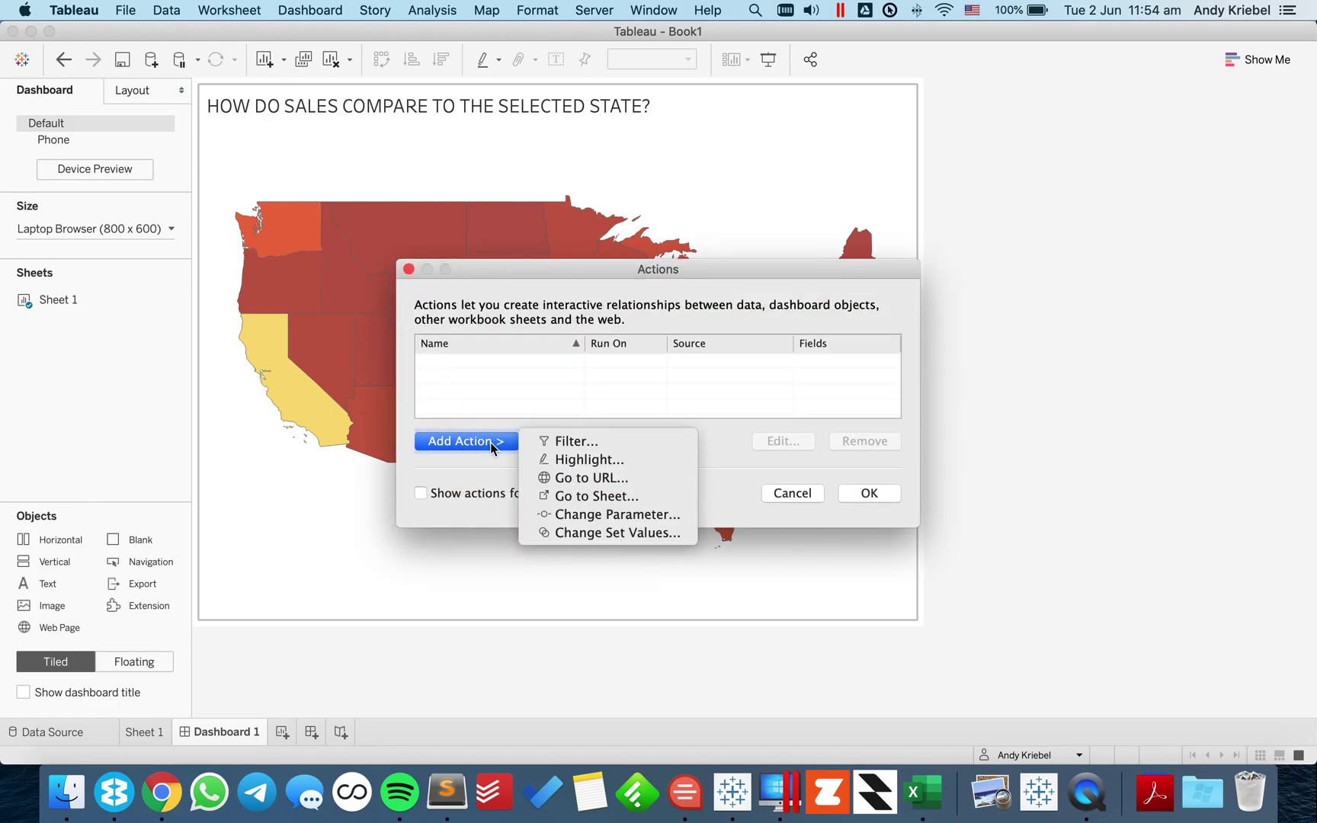
click(601, 536)
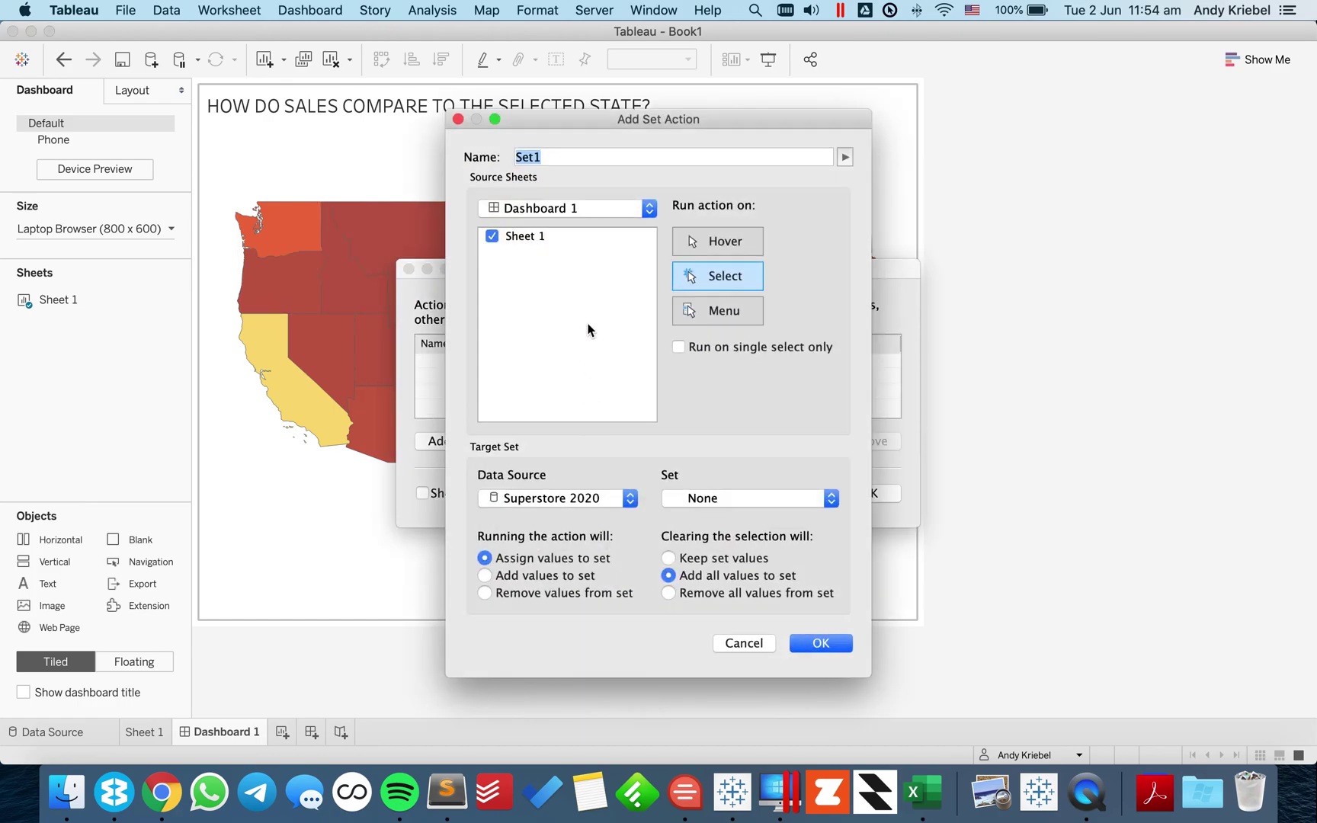
text(Update State)
click(724, 499)
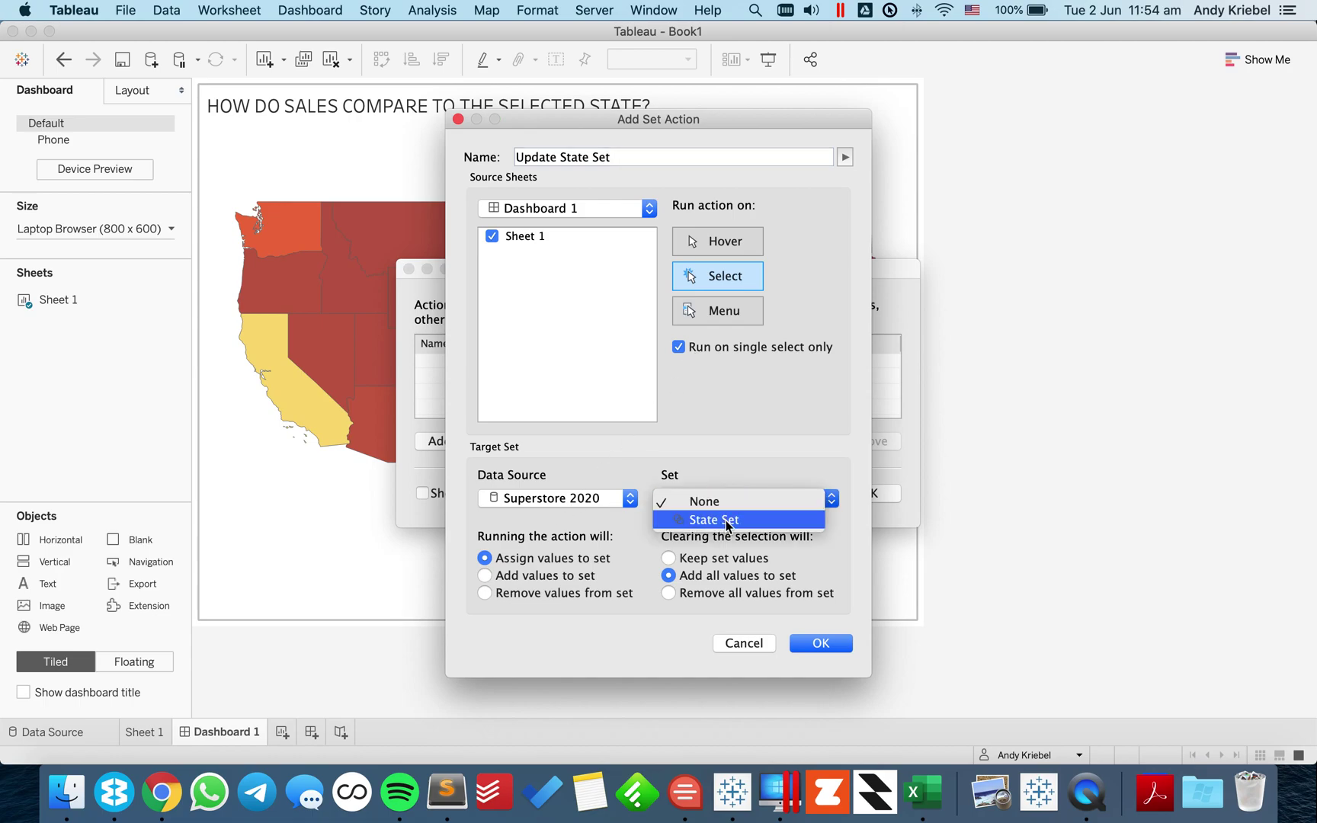
click(727, 521)
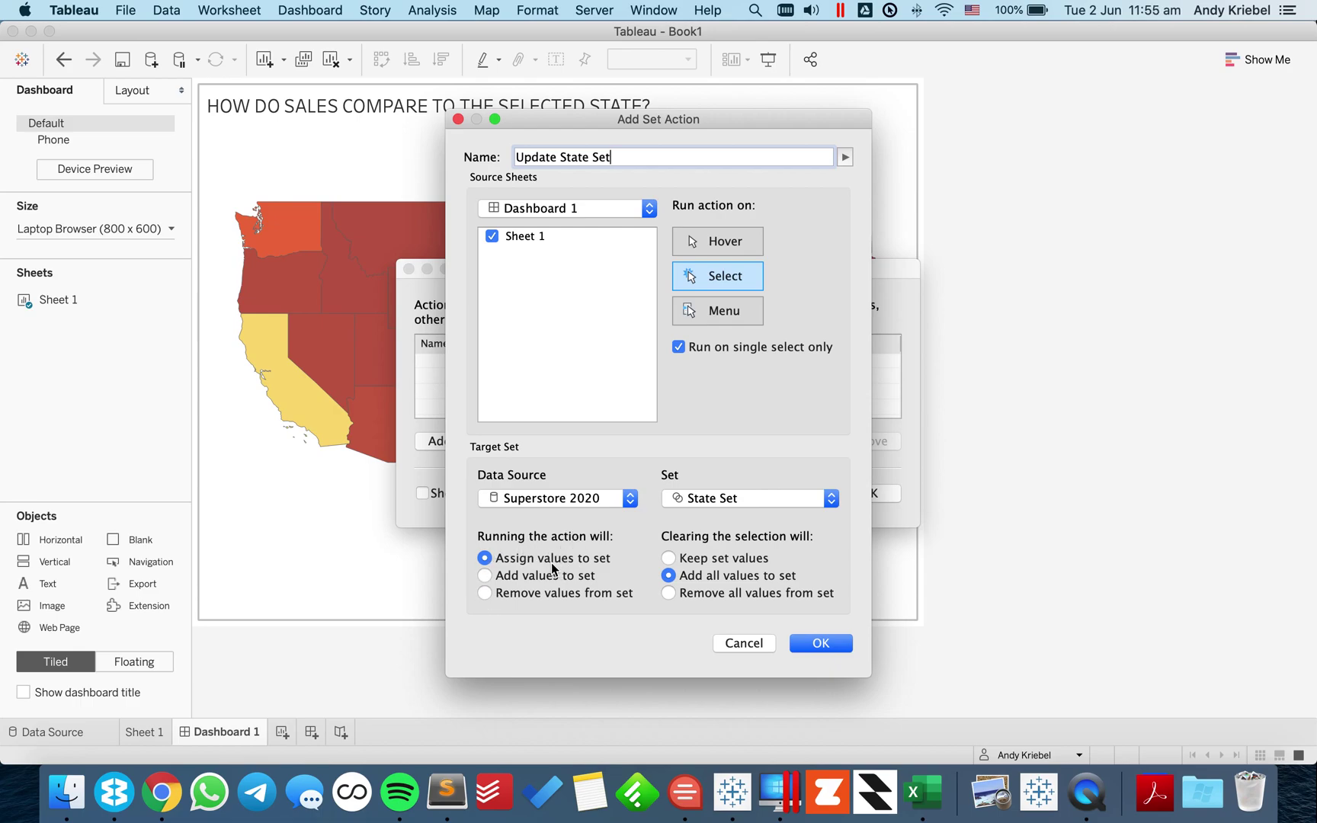
click(726, 593)
click(819, 644)
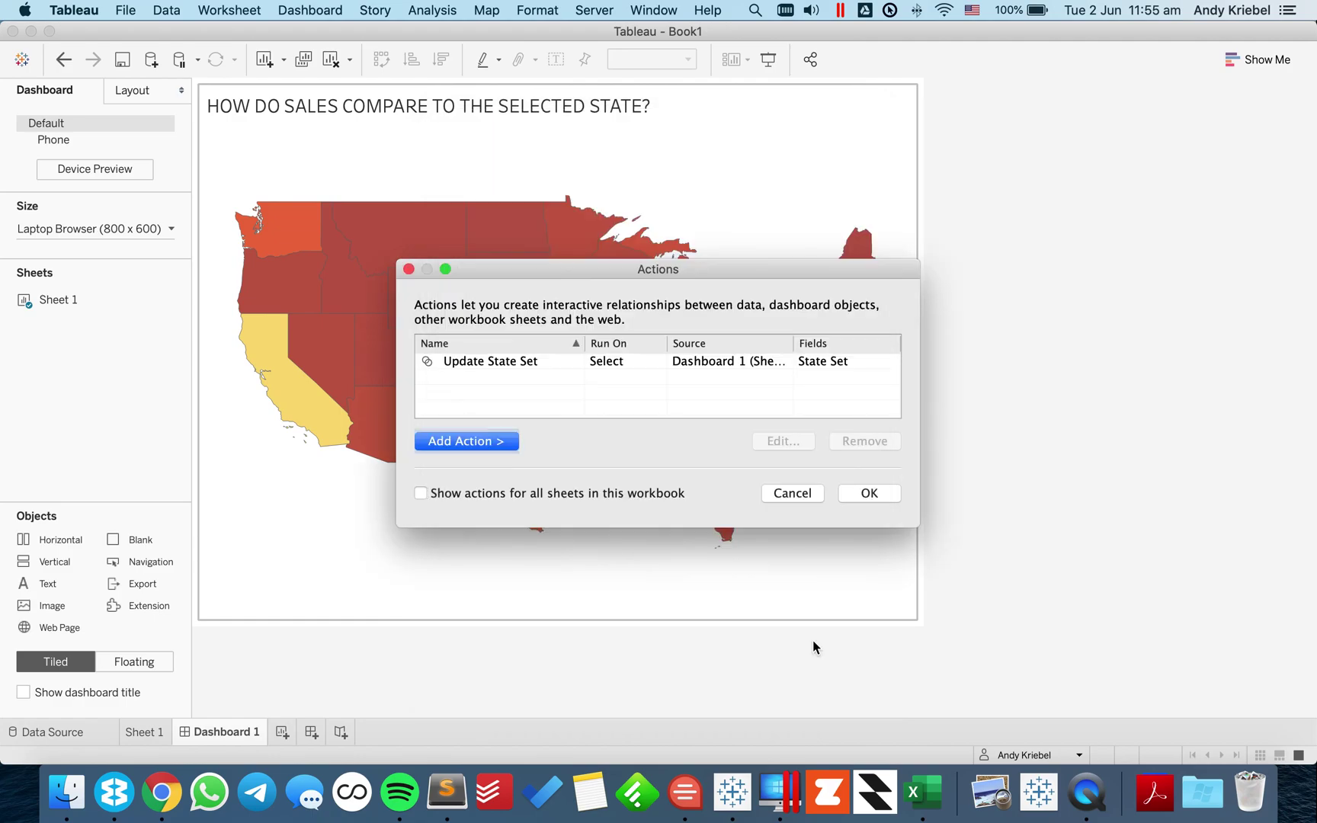
click(864, 493)
- Test the set action by selecting and deselecting Kansas on the dashboard map
click(546, 379)
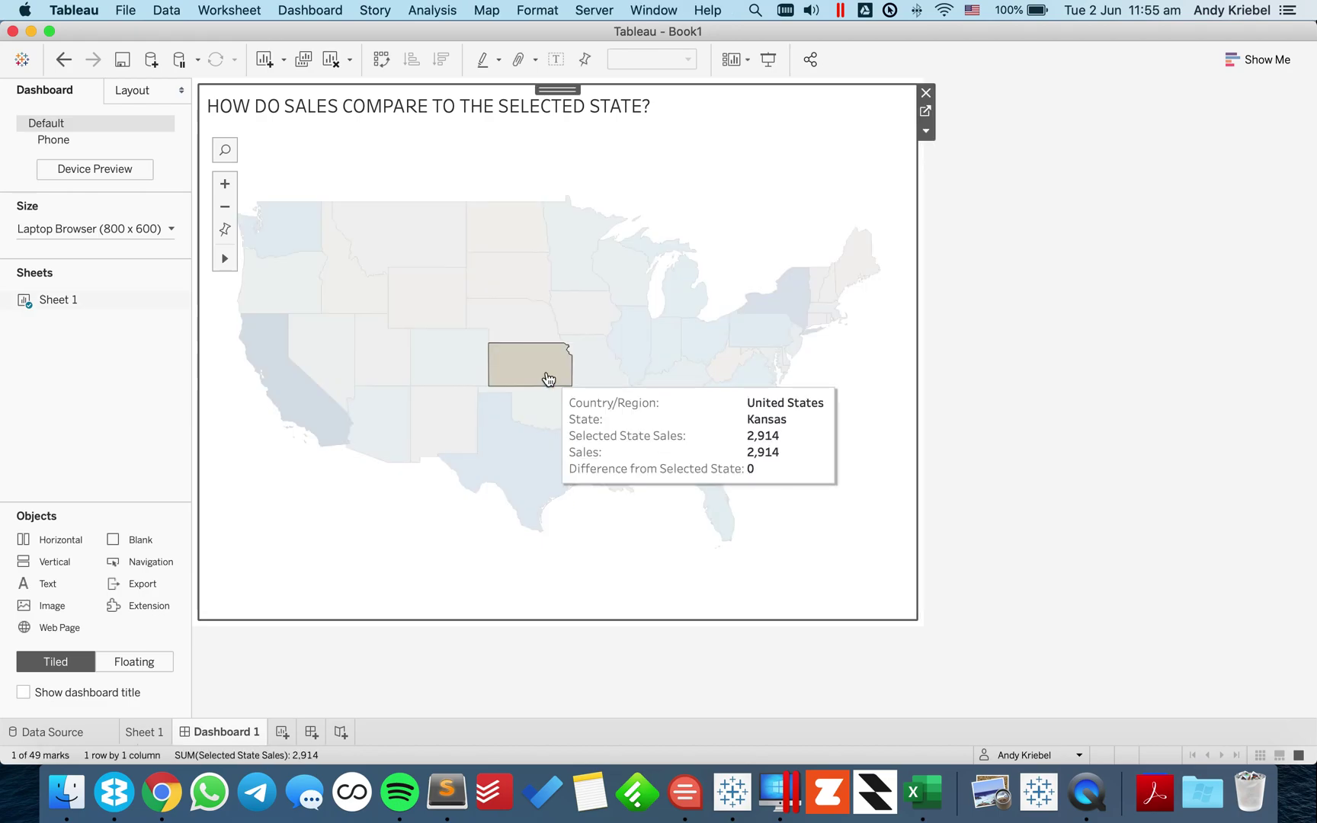
click(549, 379)
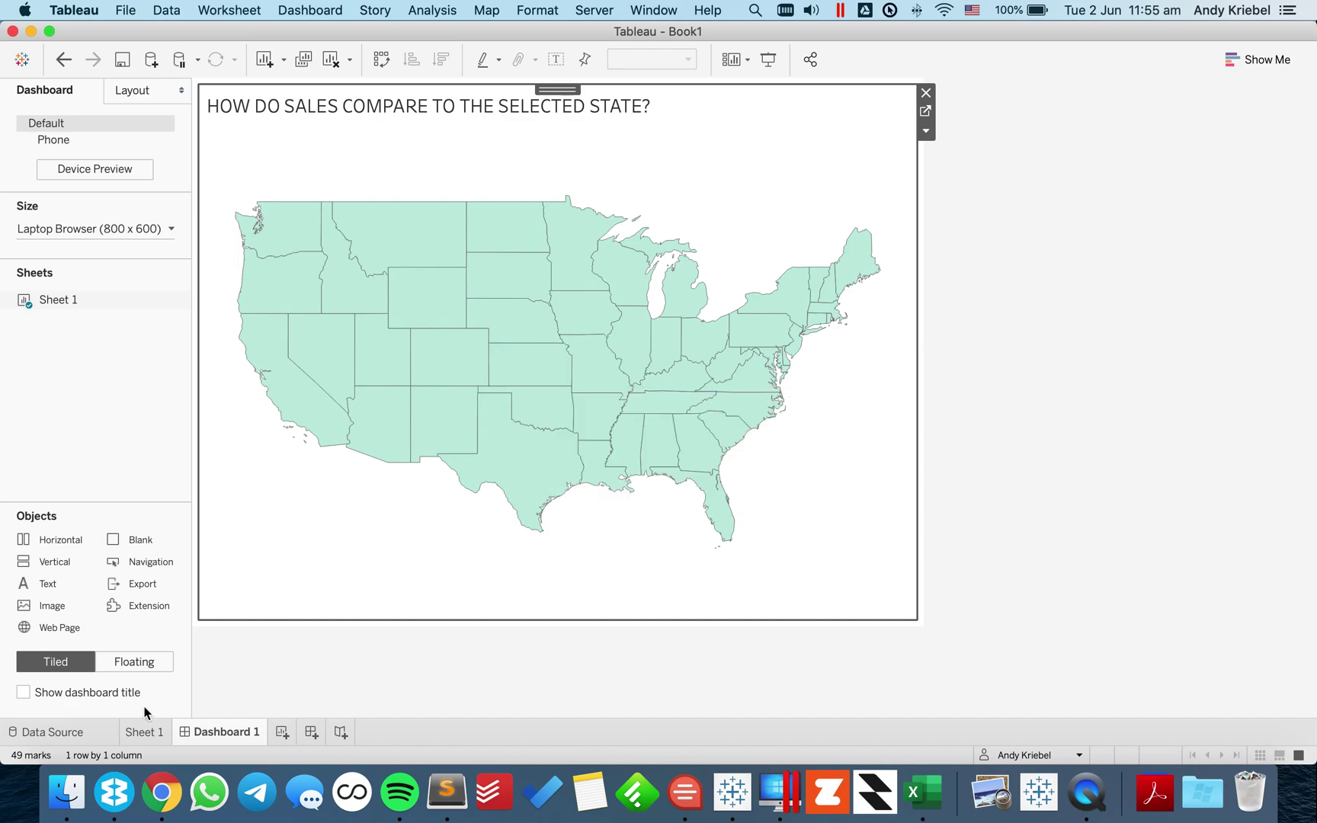
mouse_move(147, 737)
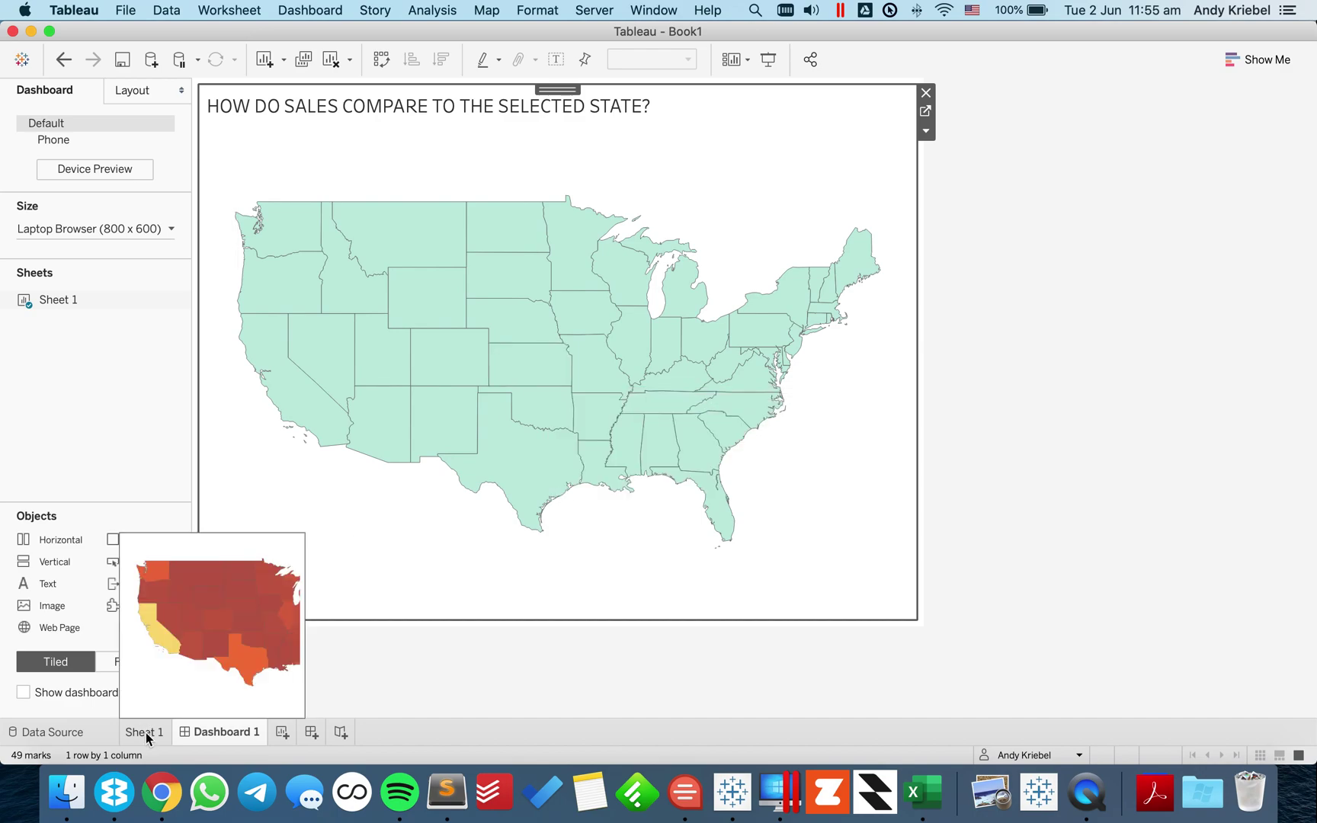
- Edit the Update State Set action so that clearing the selection keeps the set values
click(307, 11)
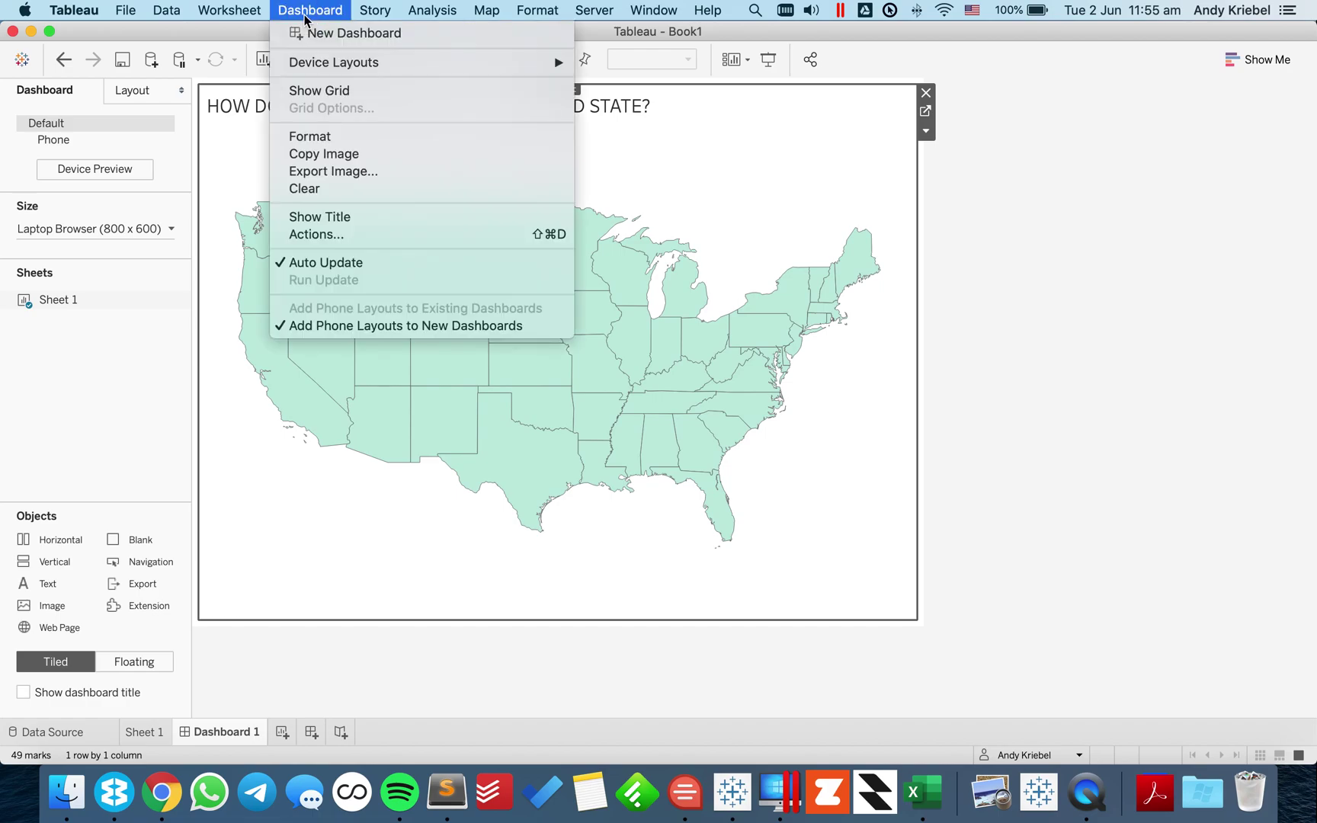
click(315, 235)
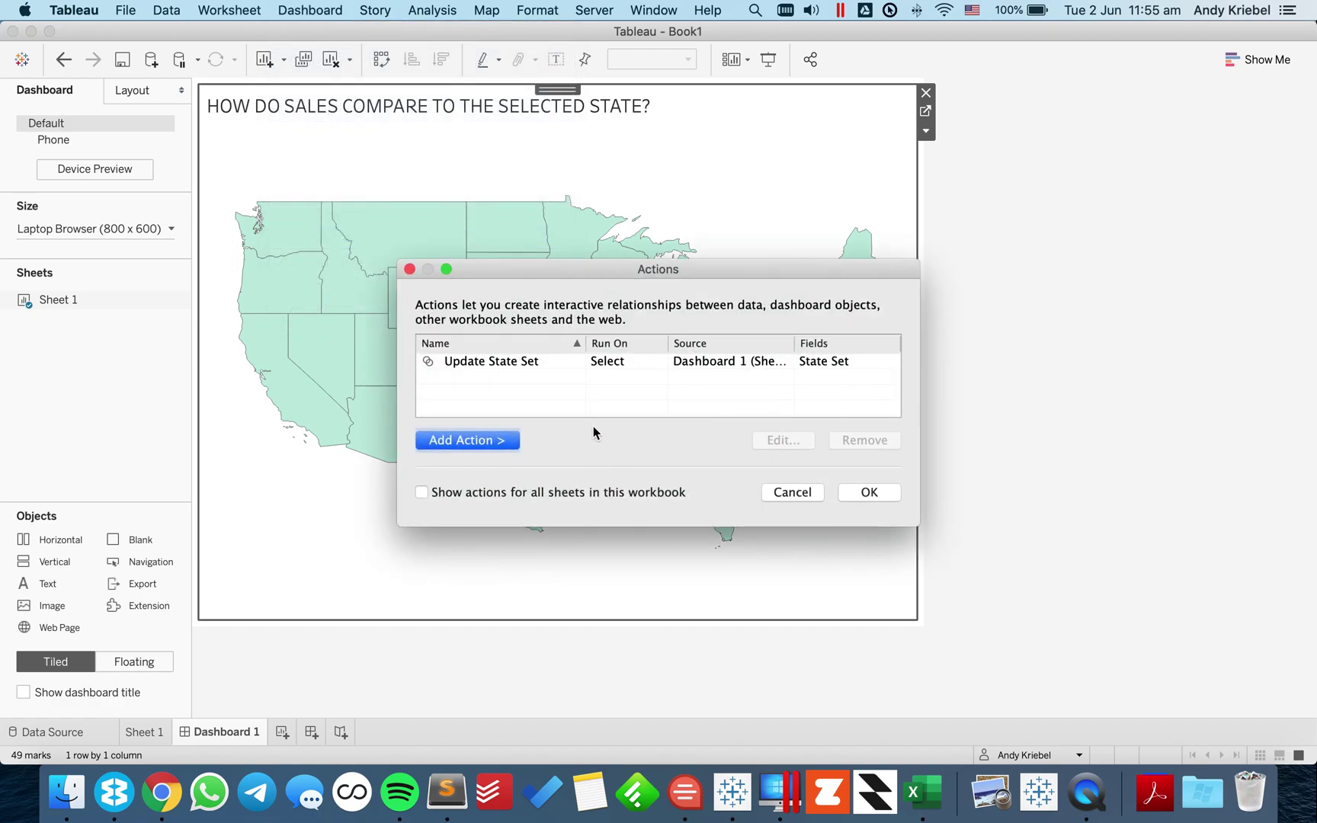
double_click(618, 364)
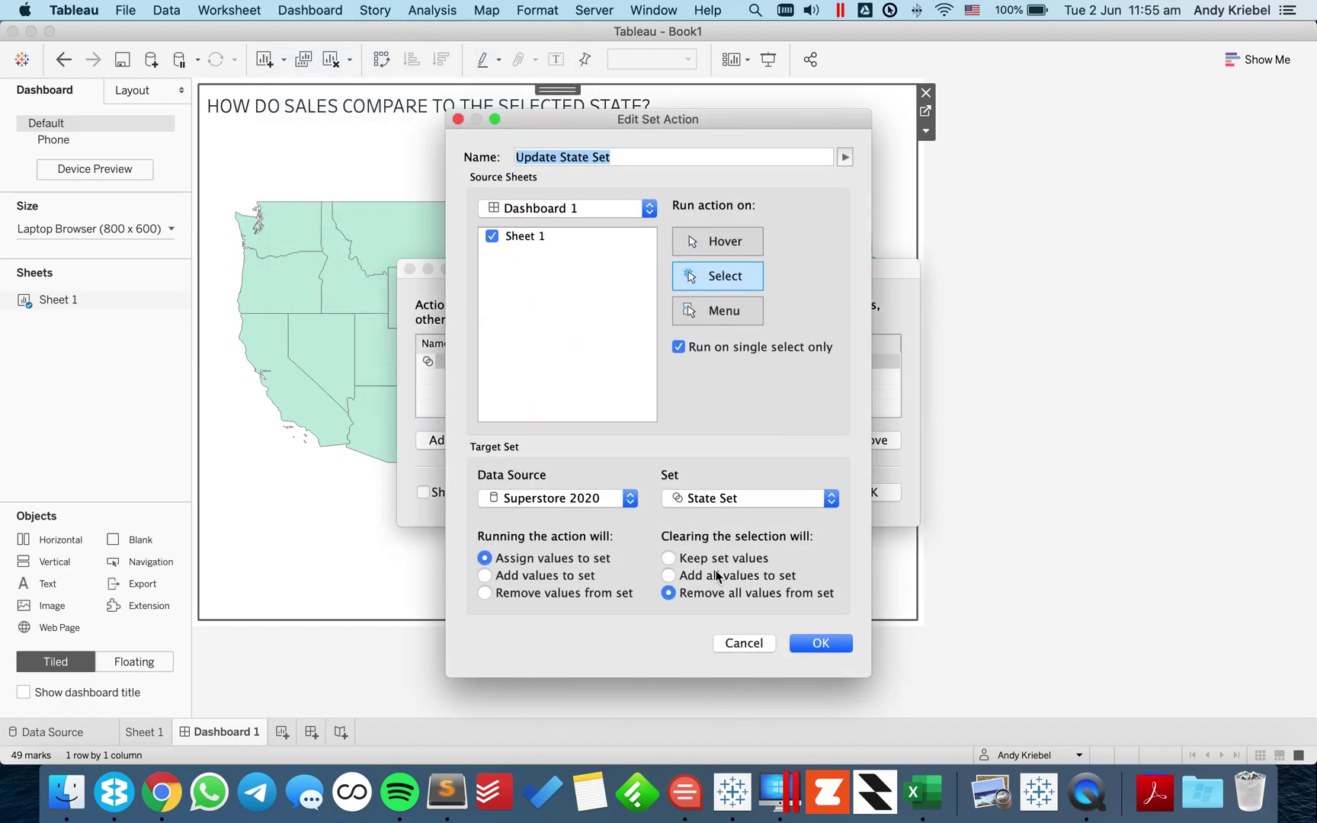
click(725, 566)
click(814, 645)
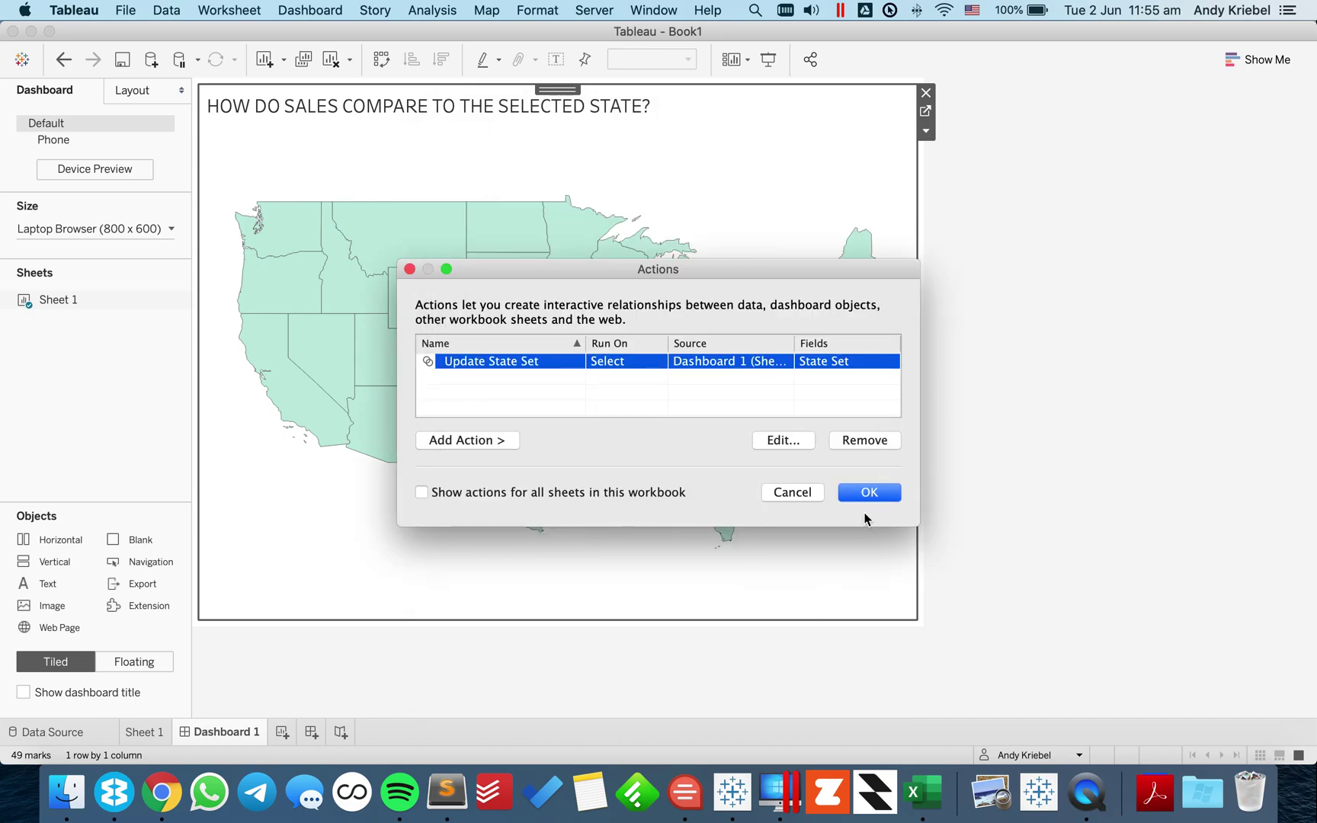
click(869, 494)
- Test the edited action by selecting California and Nevada in turn and clearing the Nevada selection
click(300, 389)
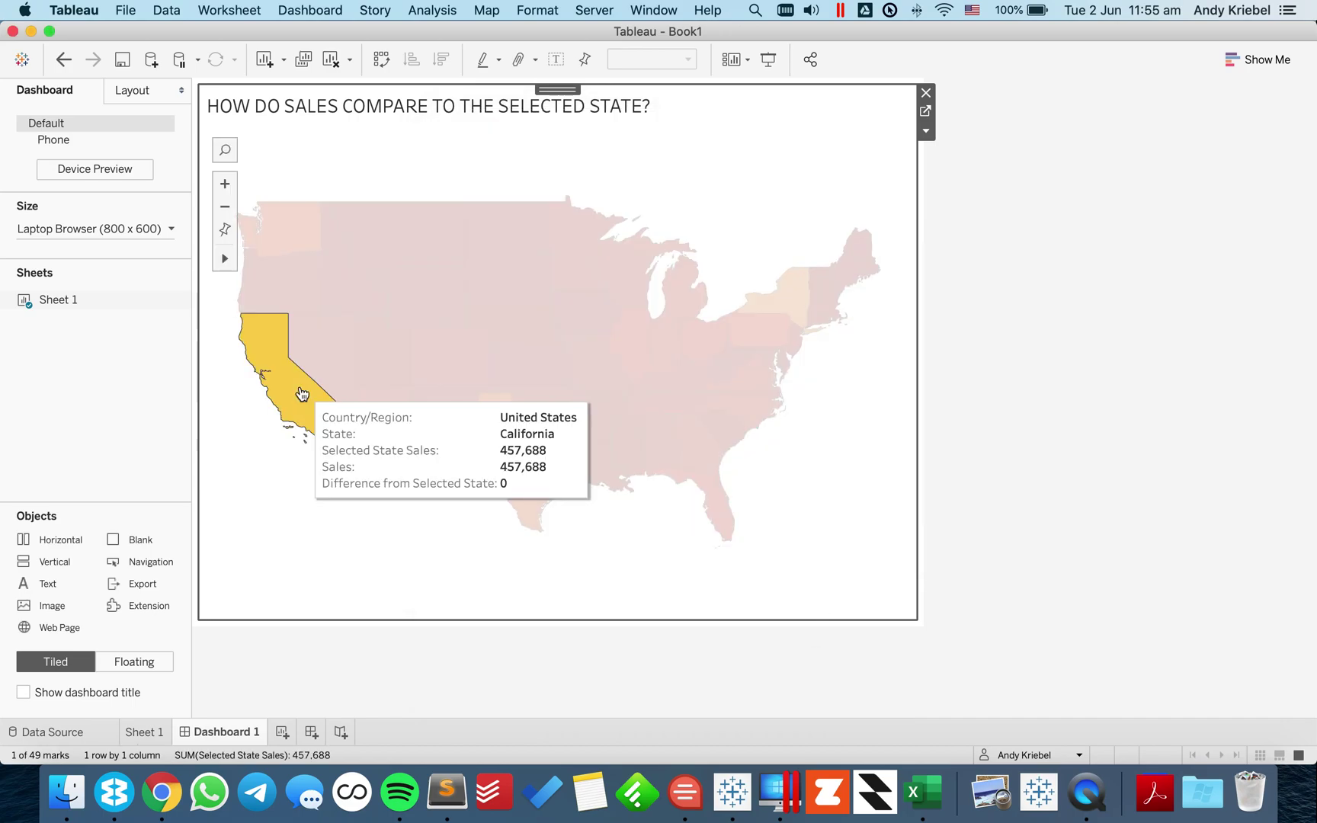
click(323, 364)
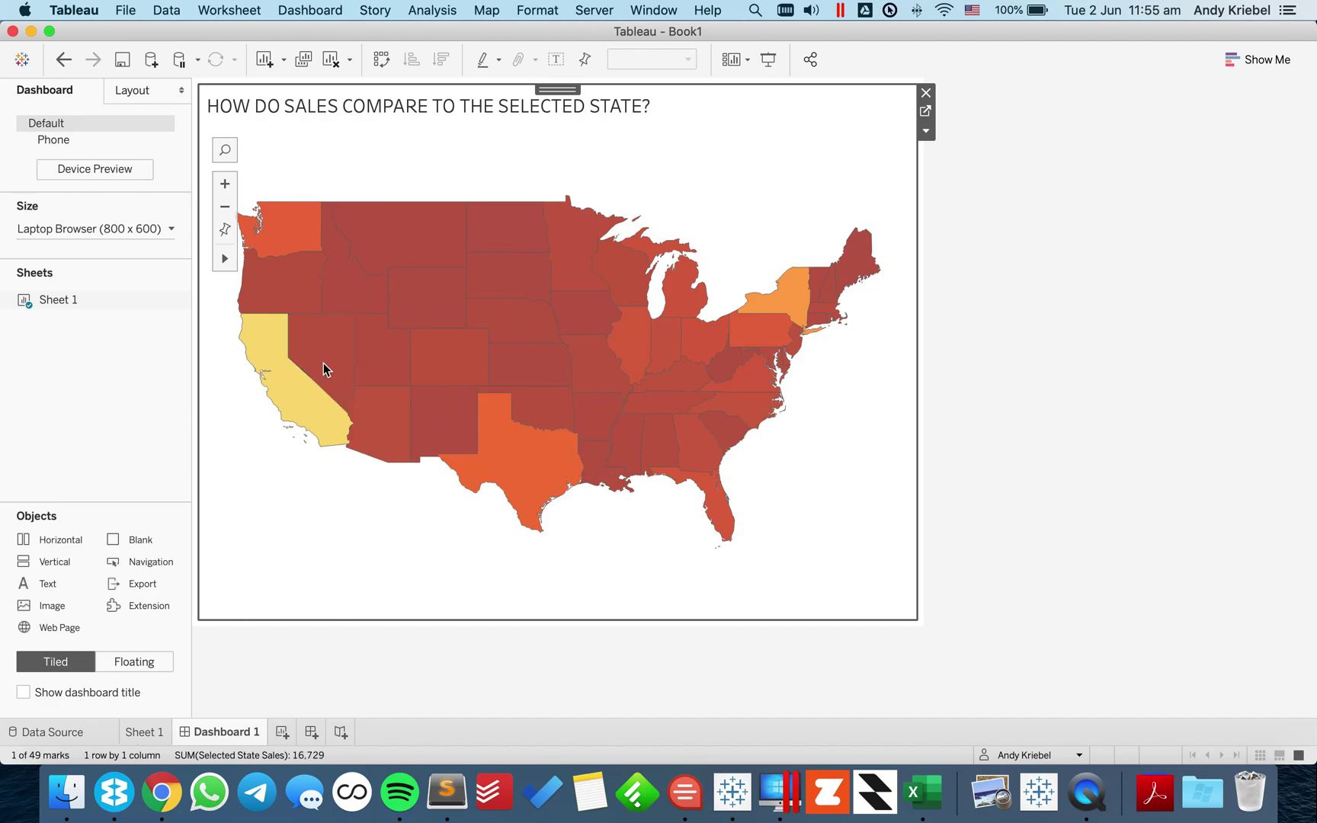
click(324, 370)
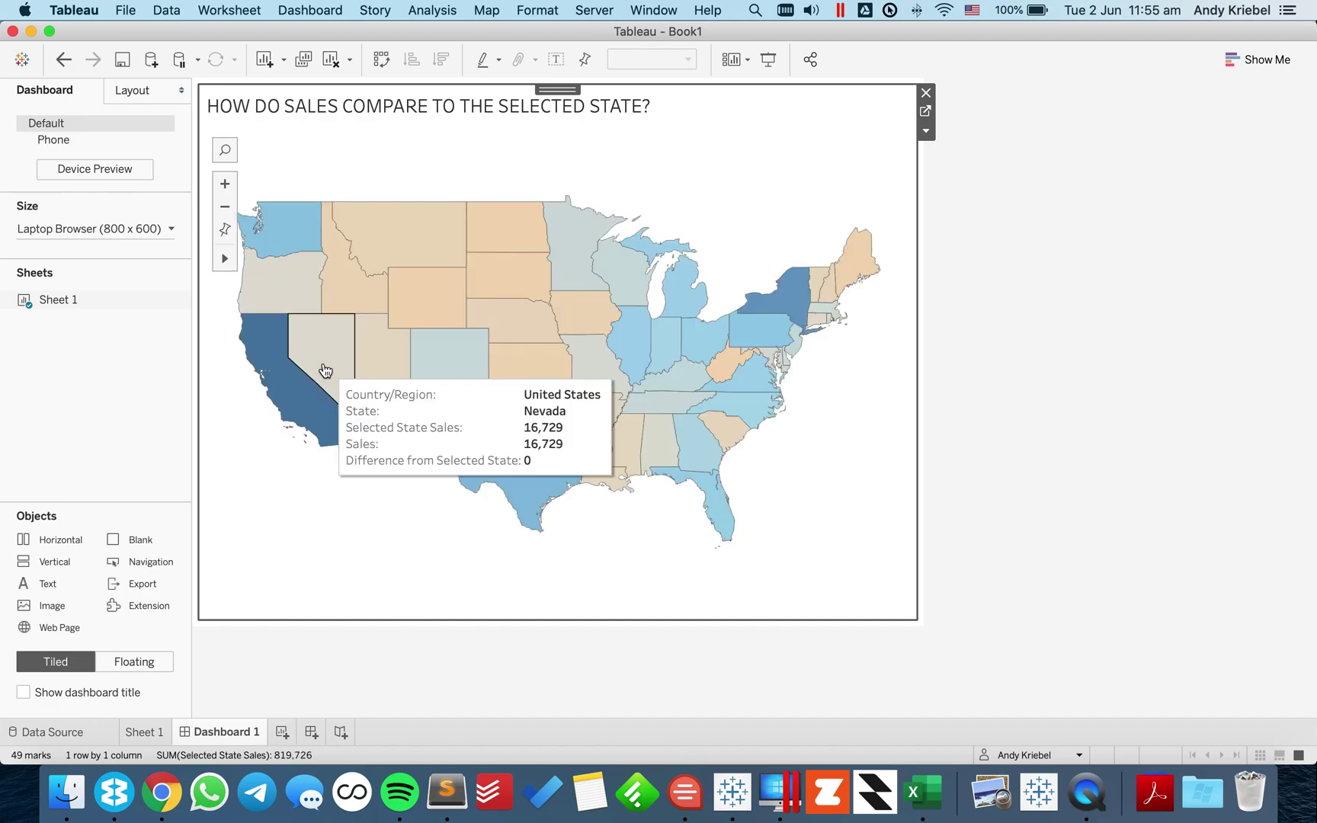
- On Sheet 1, create a calculated field named Dummy with the formula "D1"
click(144, 731)
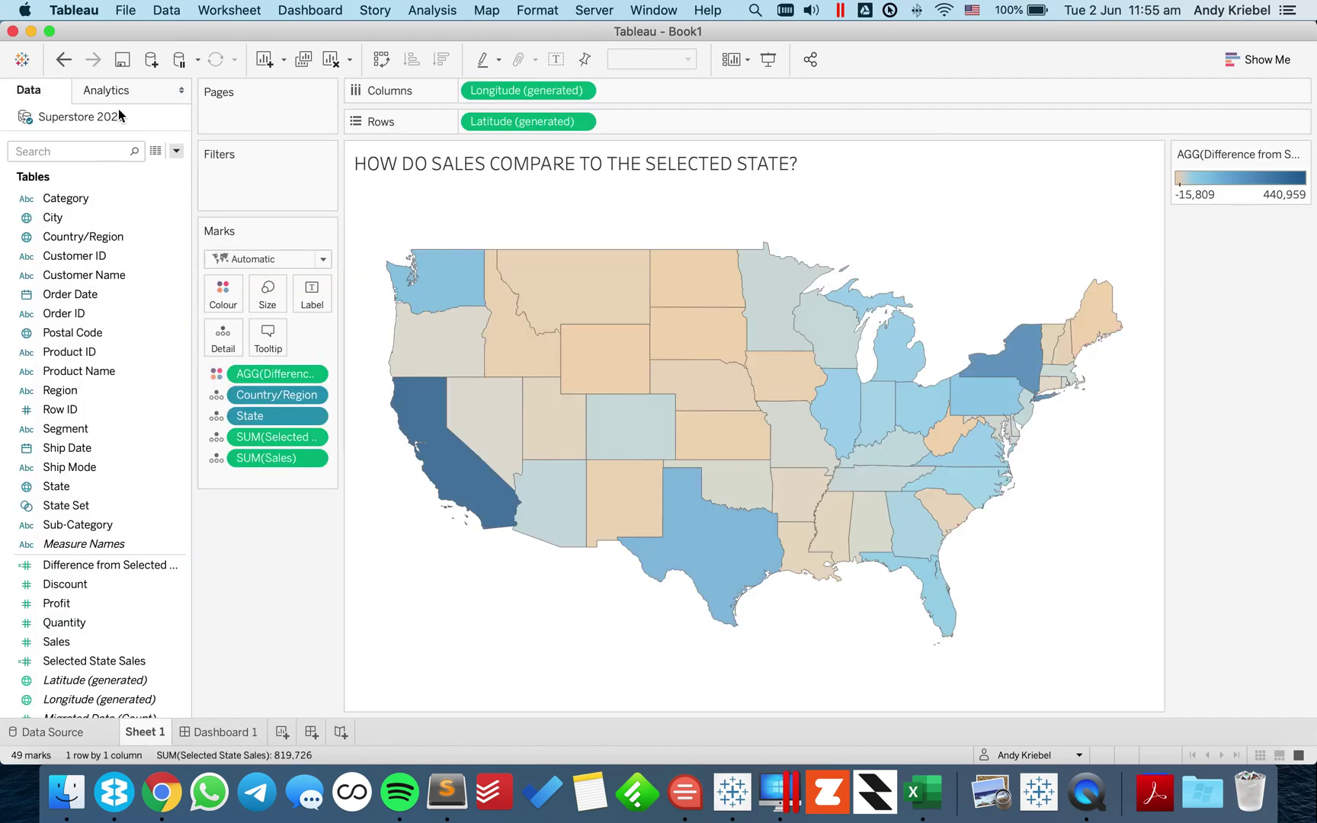
click(176, 151)
click(153, 169)
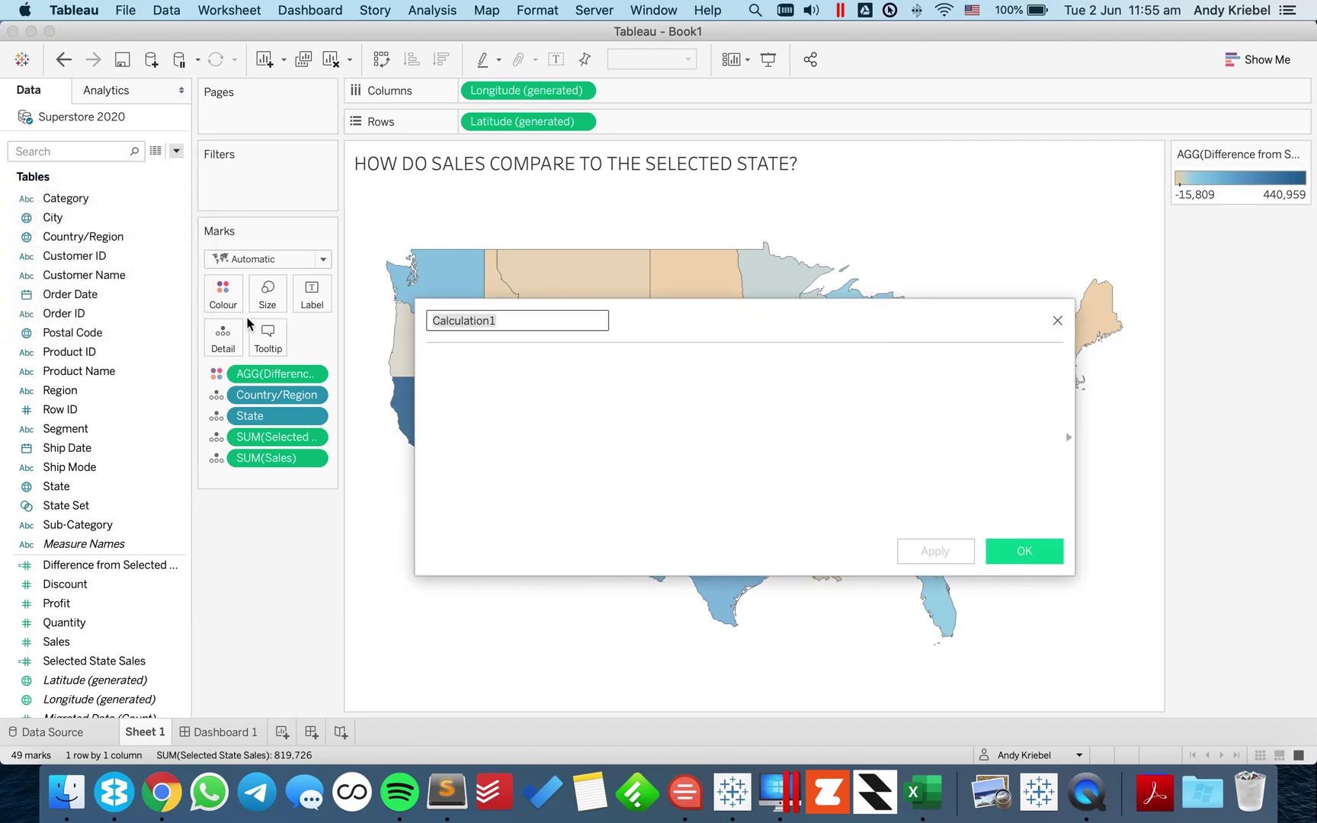
text(Dummy)
key(Tab)
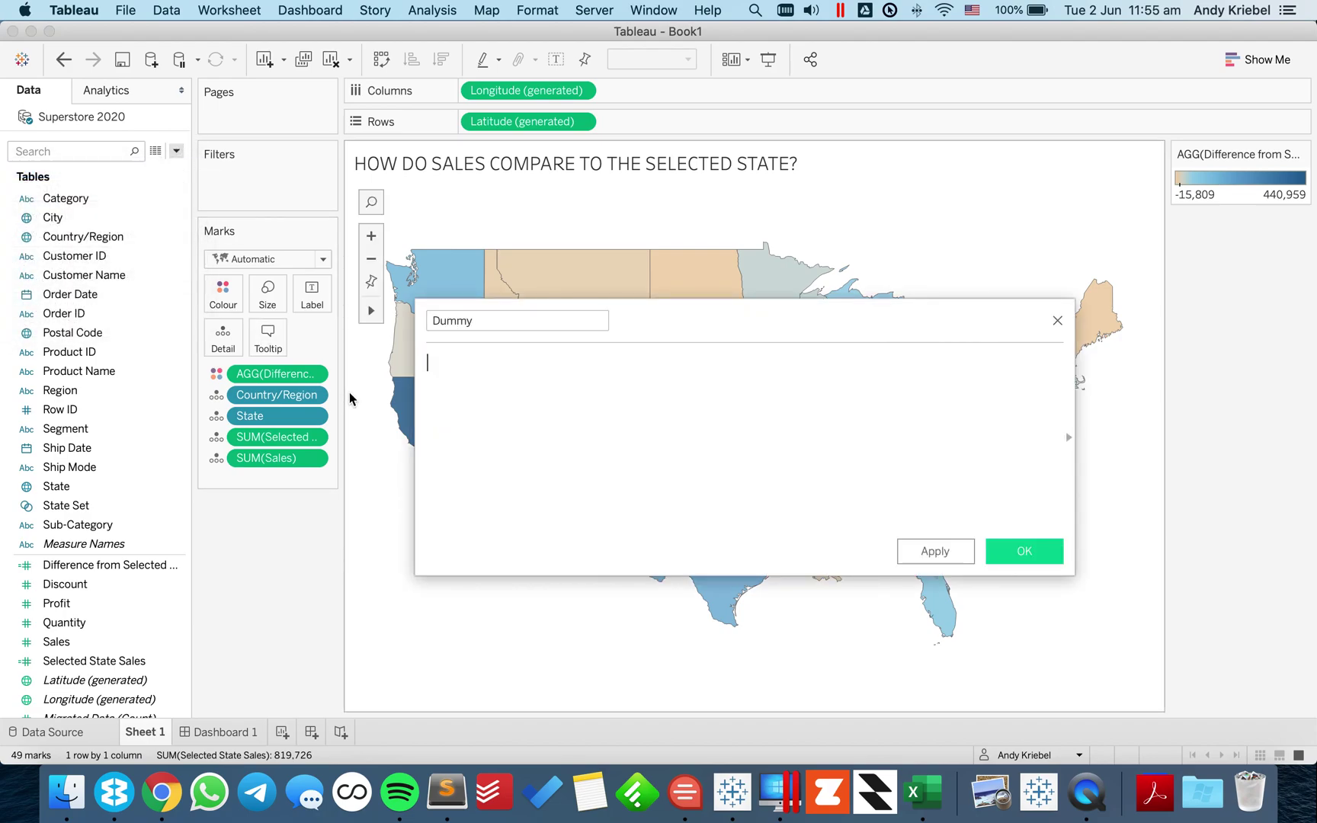
text("D1")
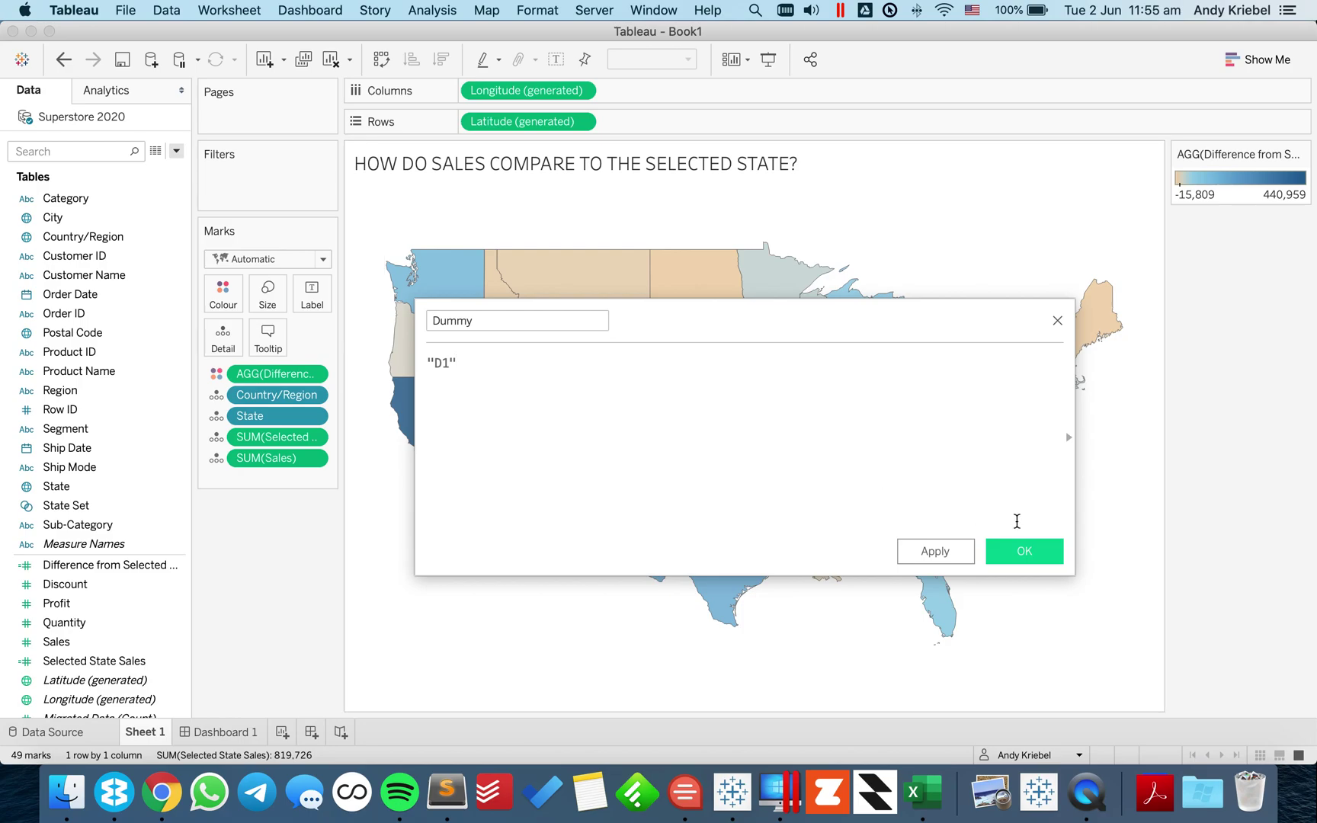
click(1024, 551)
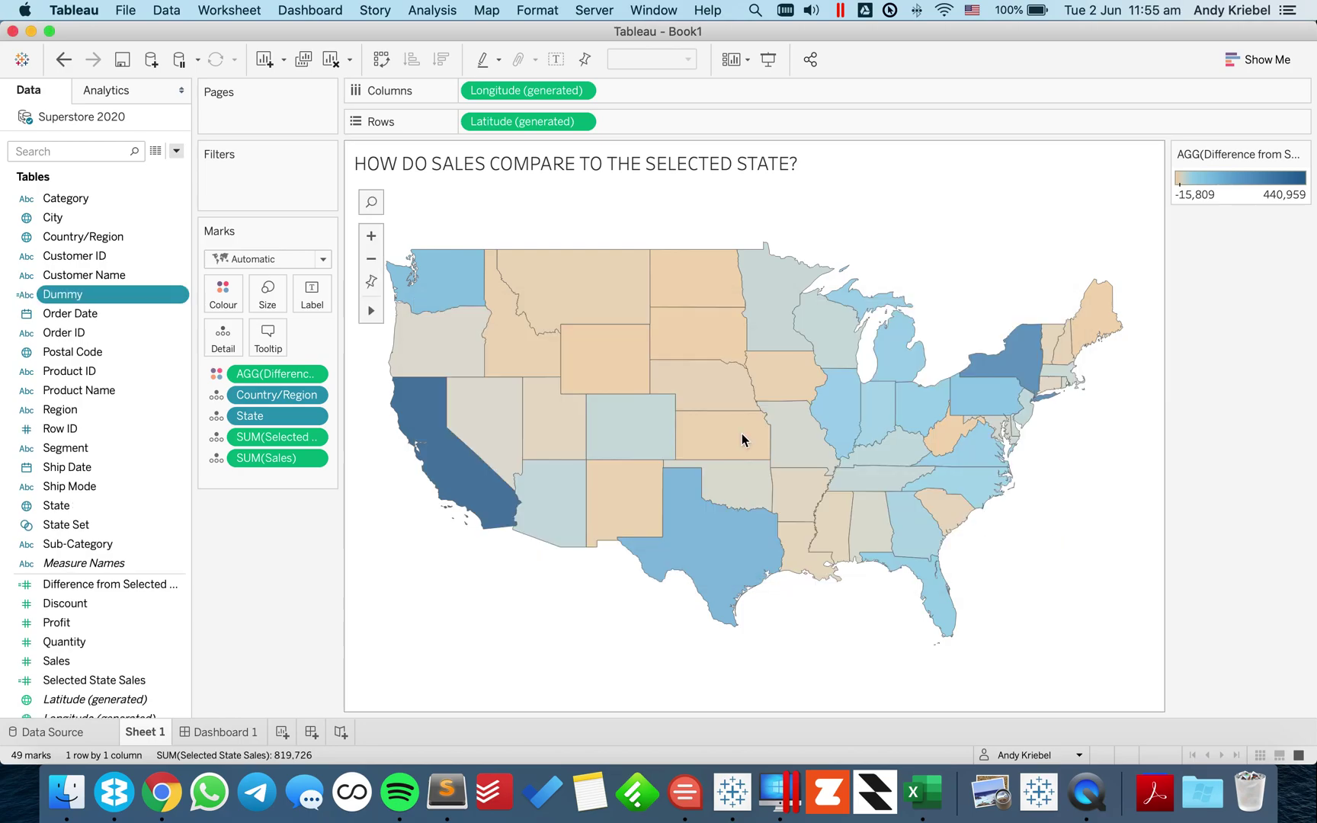
- Create a calculated field named Dummy 2 with the formula "D2" and add Dummy to the marks' detail
click(176, 150)
click(163, 171)
text(Dummy 2)
key(Tab)
text(")
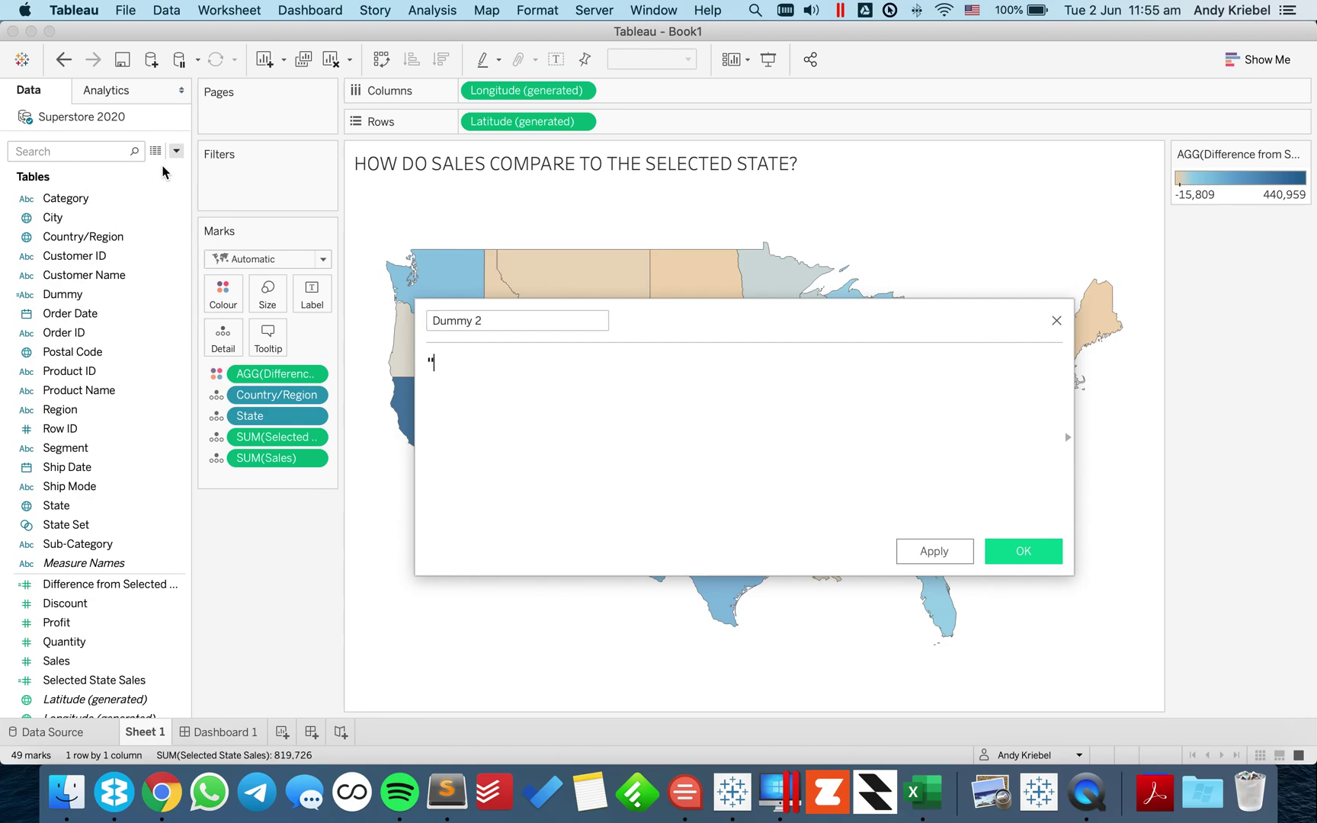
text(D2")
click(1030, 551)
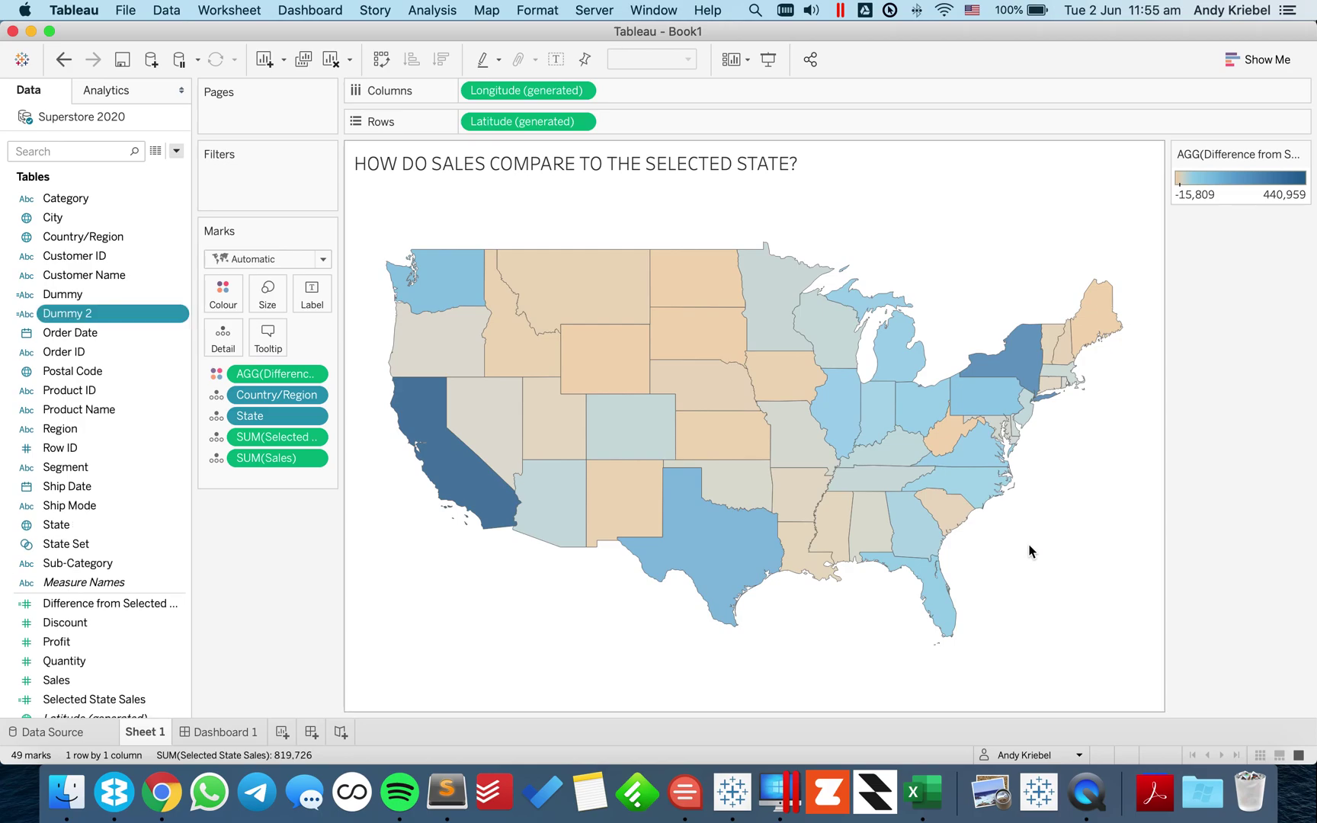
drag(85, 294, 222, 341)
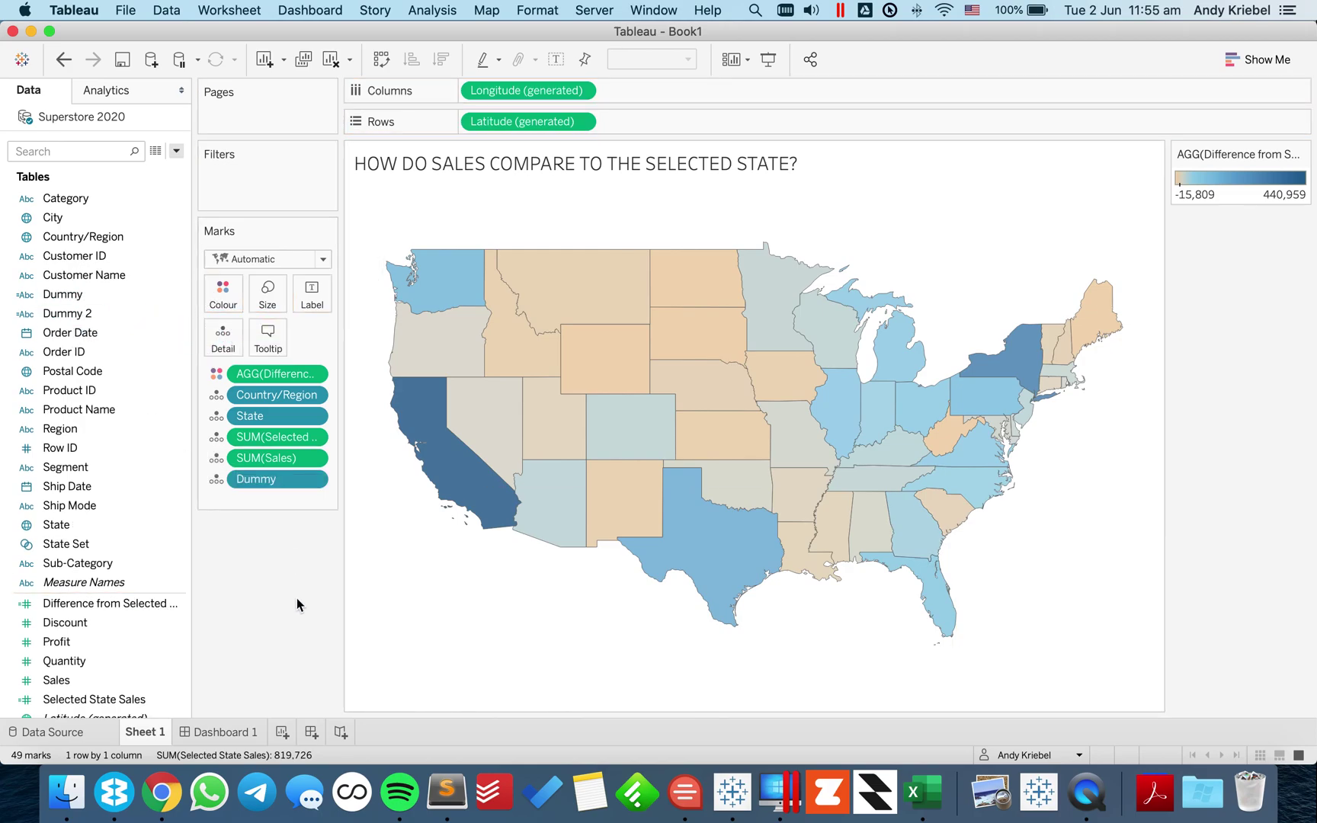
- Add a filter action to Dashboard 1 and name it Dummy Filter Action
click(227, 732)
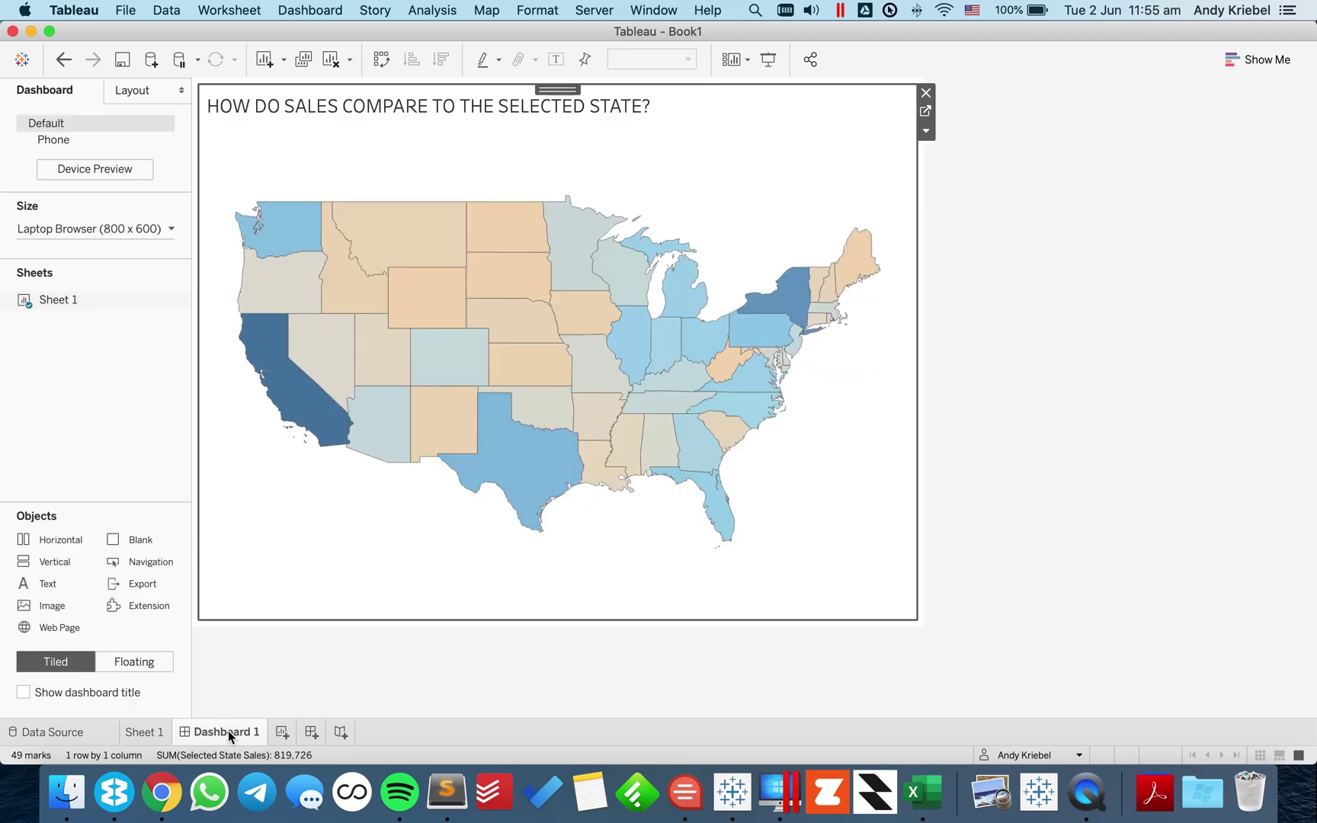
click(302, 12)
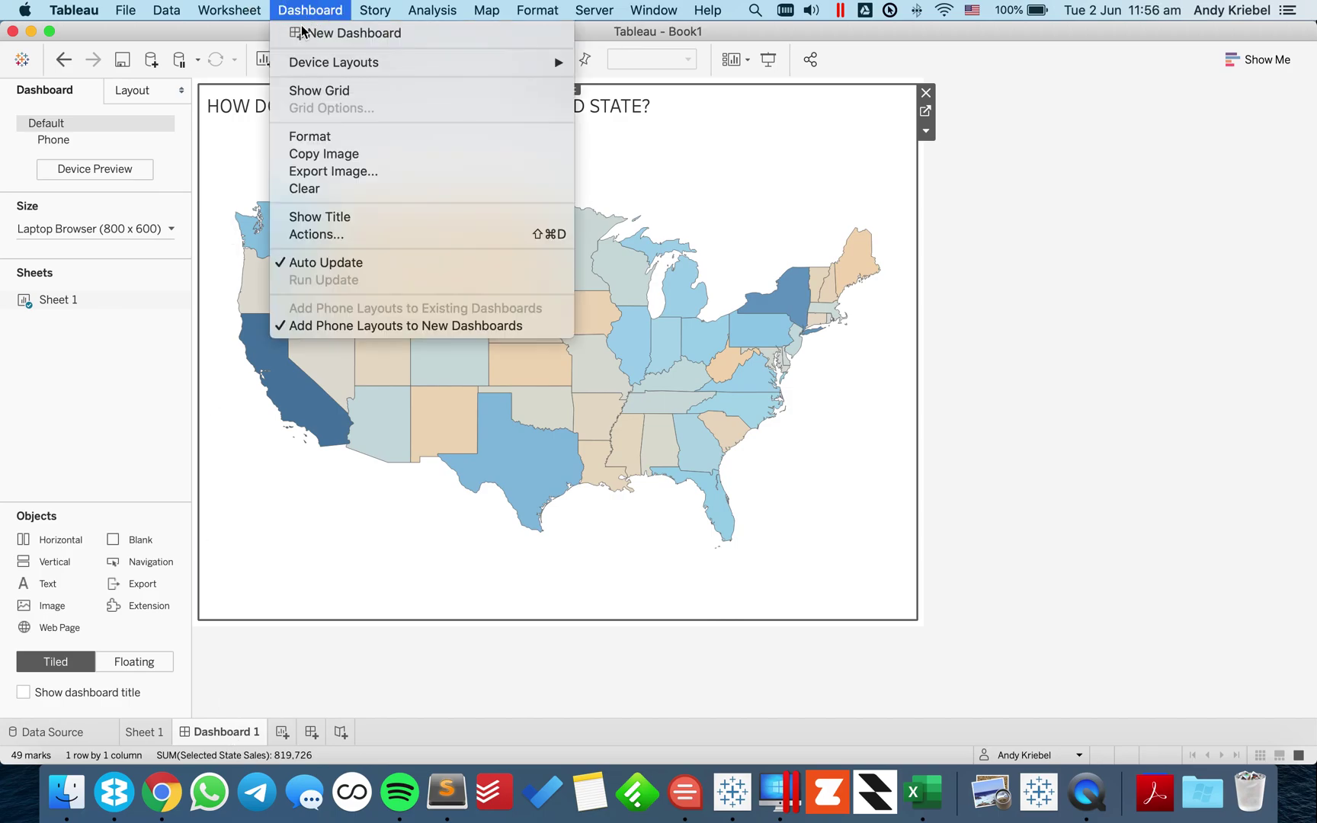
click(327, 234)
click(501, 441)
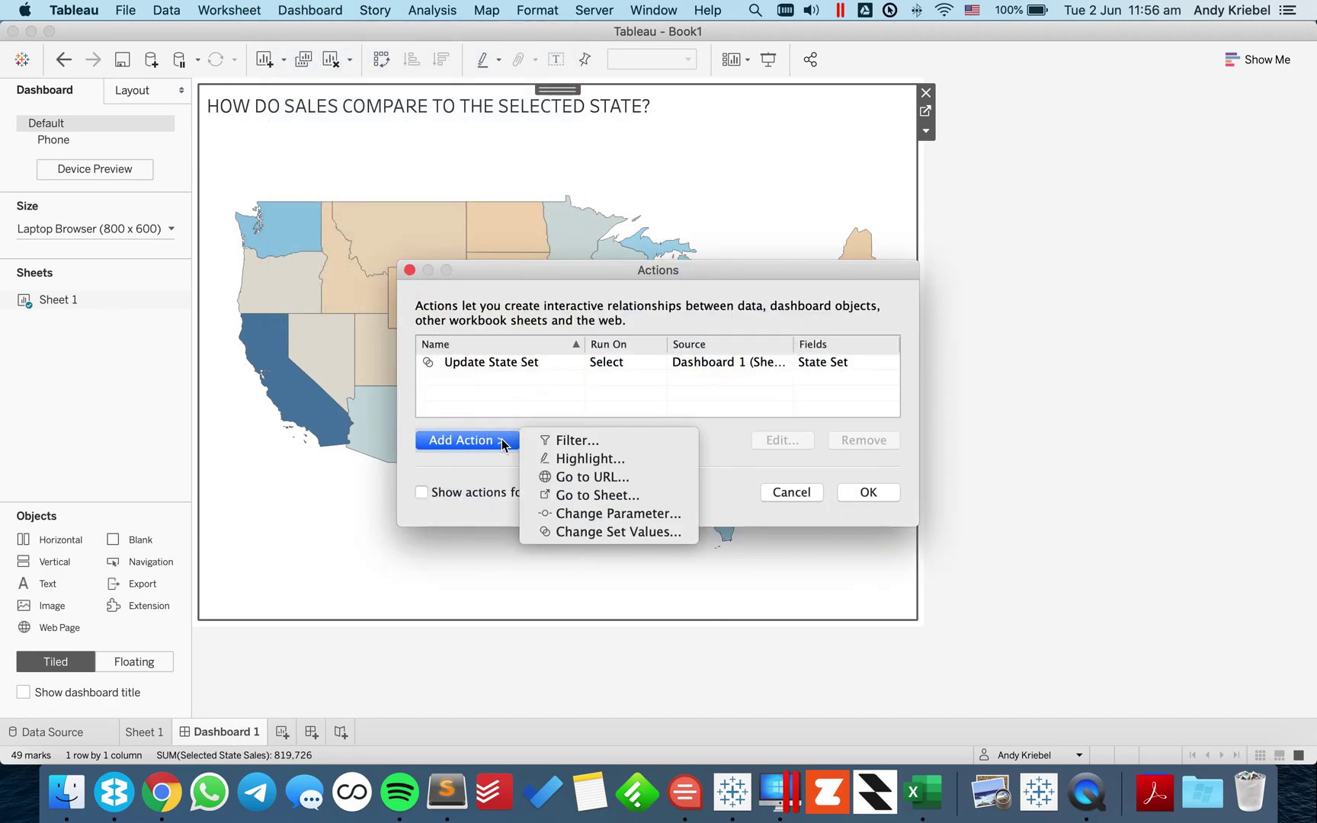
click(562, 445)
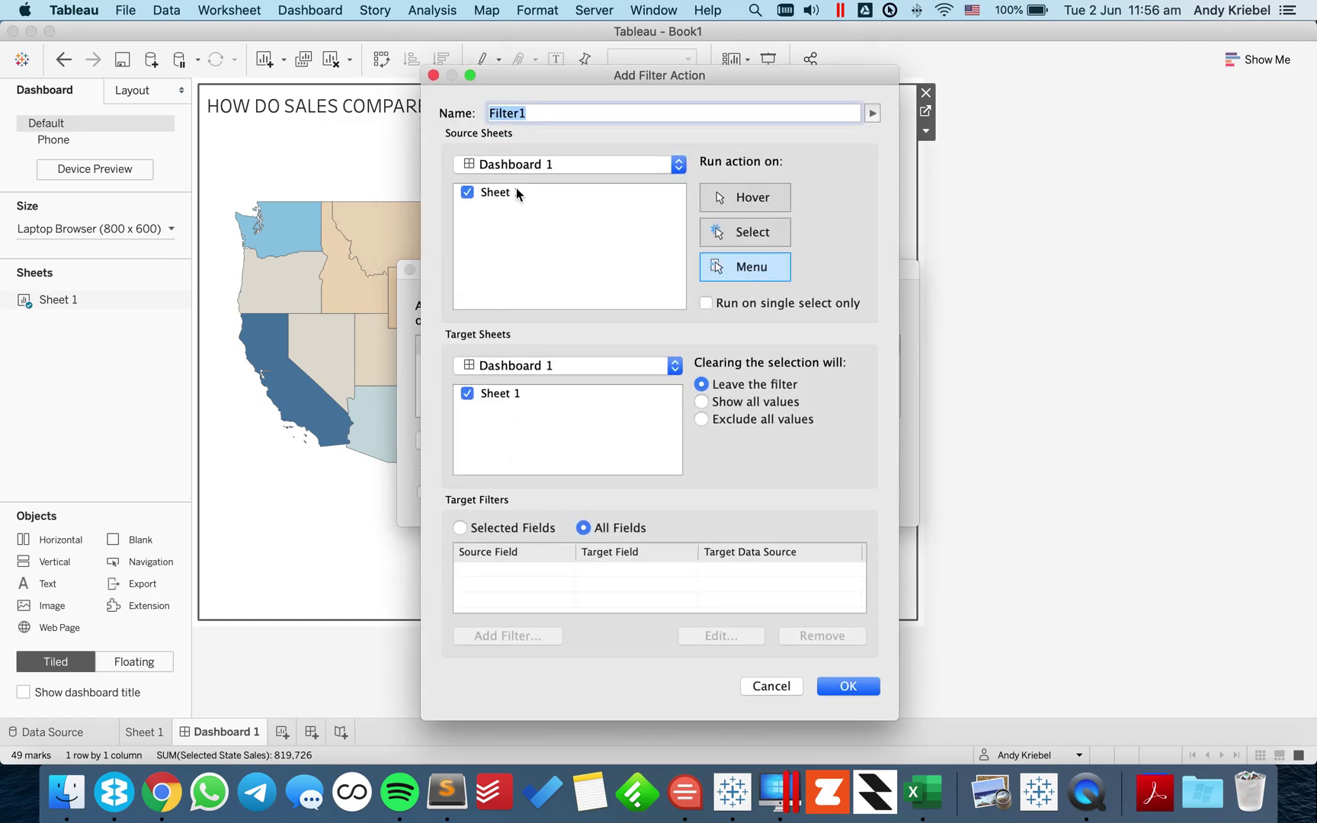
text(Sta)
key(BackSpace)
key(BackSpace)
key(BackSpace)
text(Dummy Filter Actoin)
key(BackSpace)
key(BackSpace)
text(on)
- Make the filter action run on Select for single selections only, targeting Sheet 1 directly instead of Dashboard 1
click(746, 235)
click(706, 304)
click(559, 365)
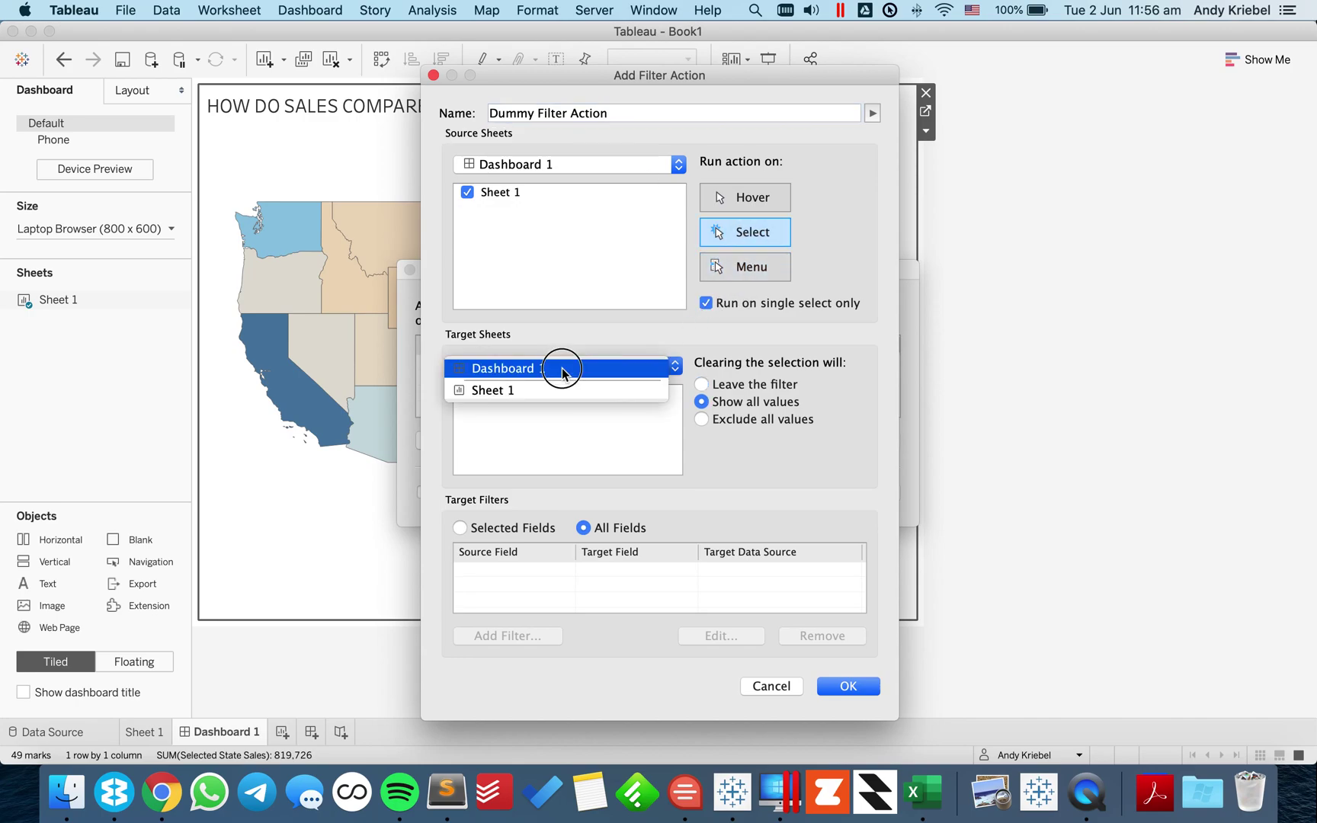
click(552, 390)
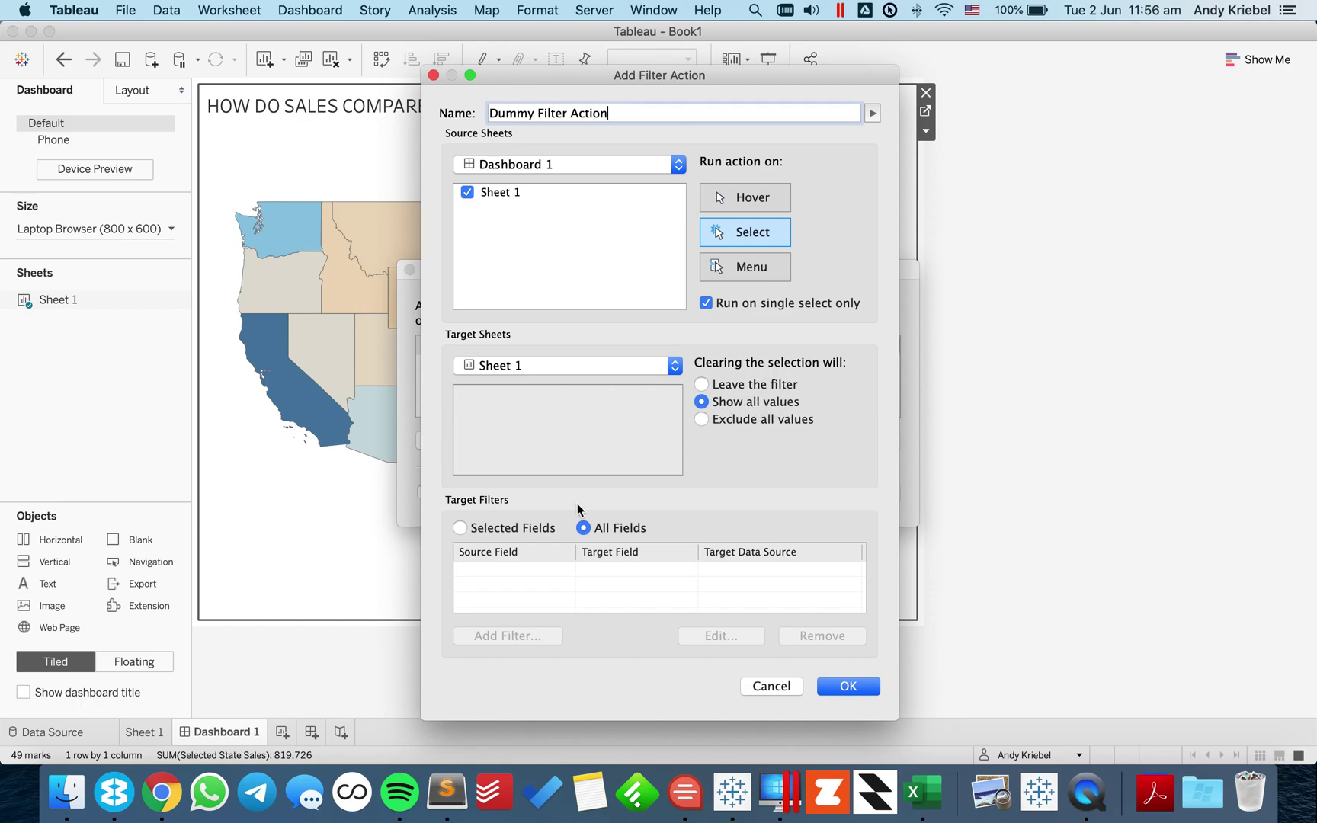
- Limit the action's target filters to selected fields, mapping source field Dummy to target field Dummy 2, and save the dashboard actions
click(508, 528)
click(504, 635)
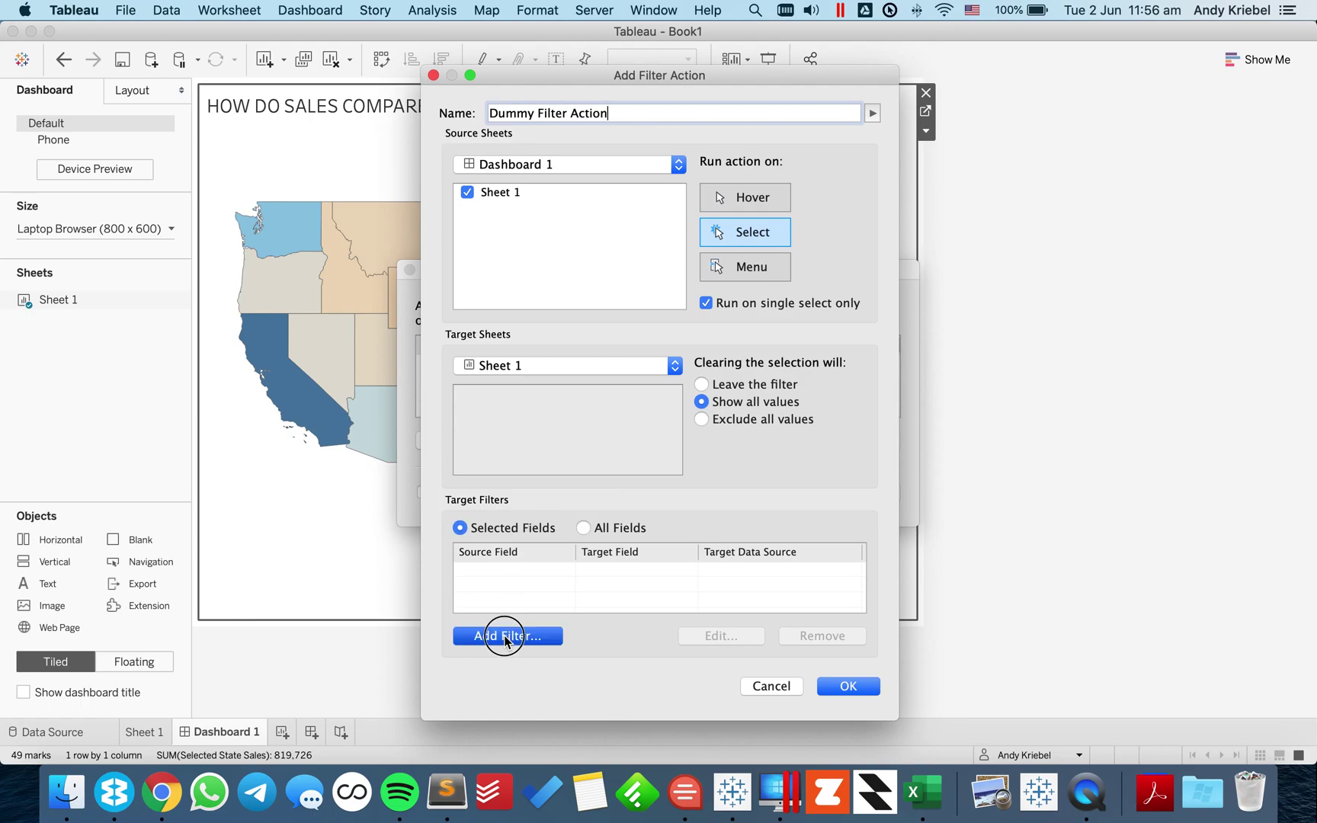
click(573, 349)
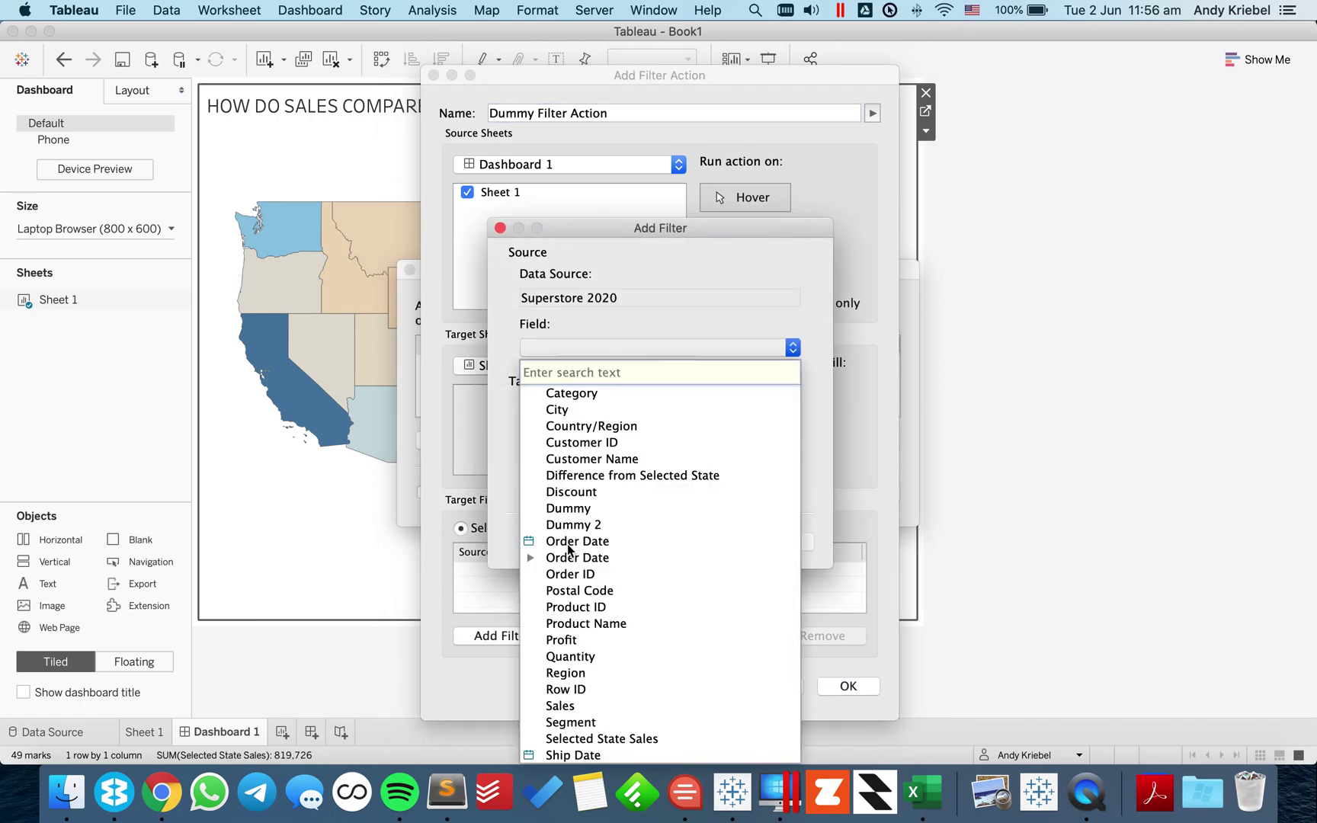
click(575, 509)
click(577, 481)
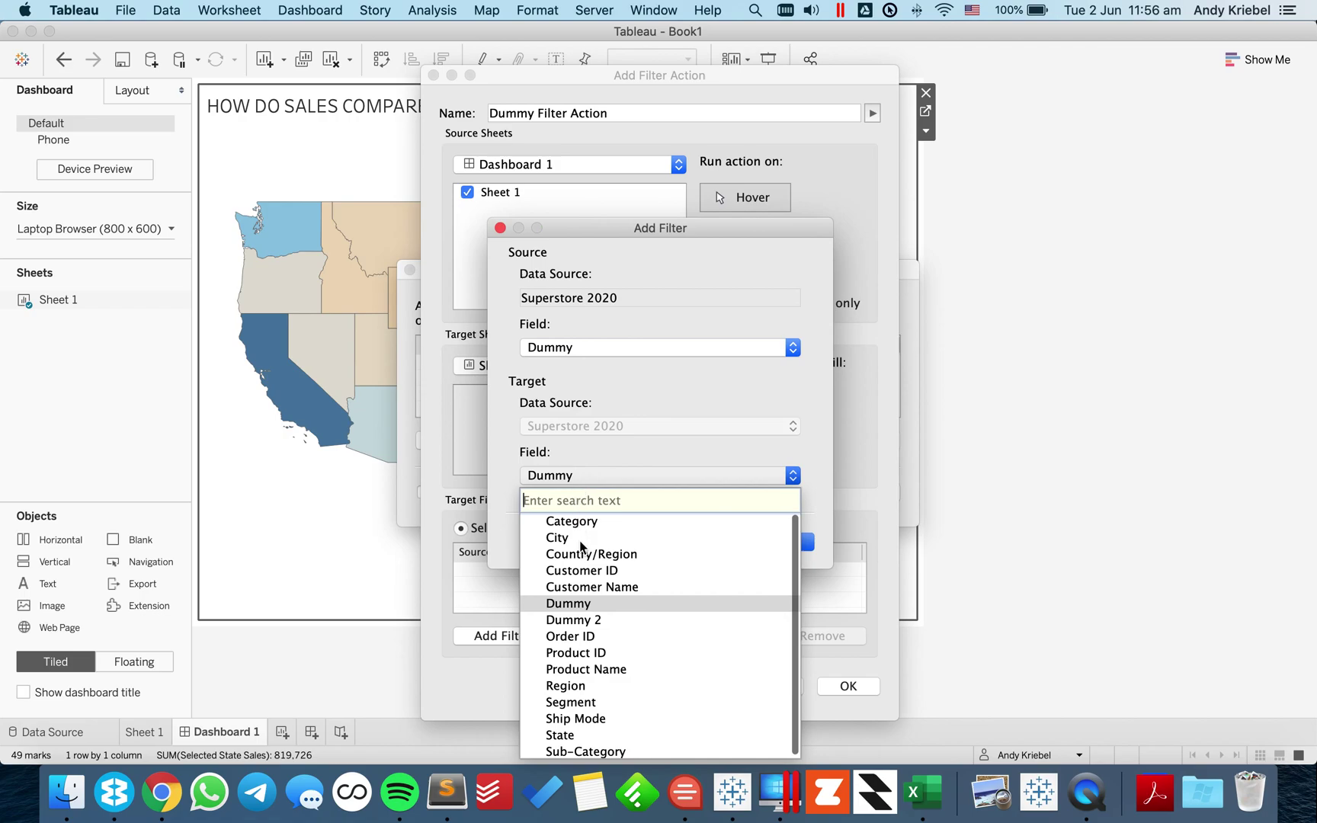
click(581, 621)
click(783, 542)
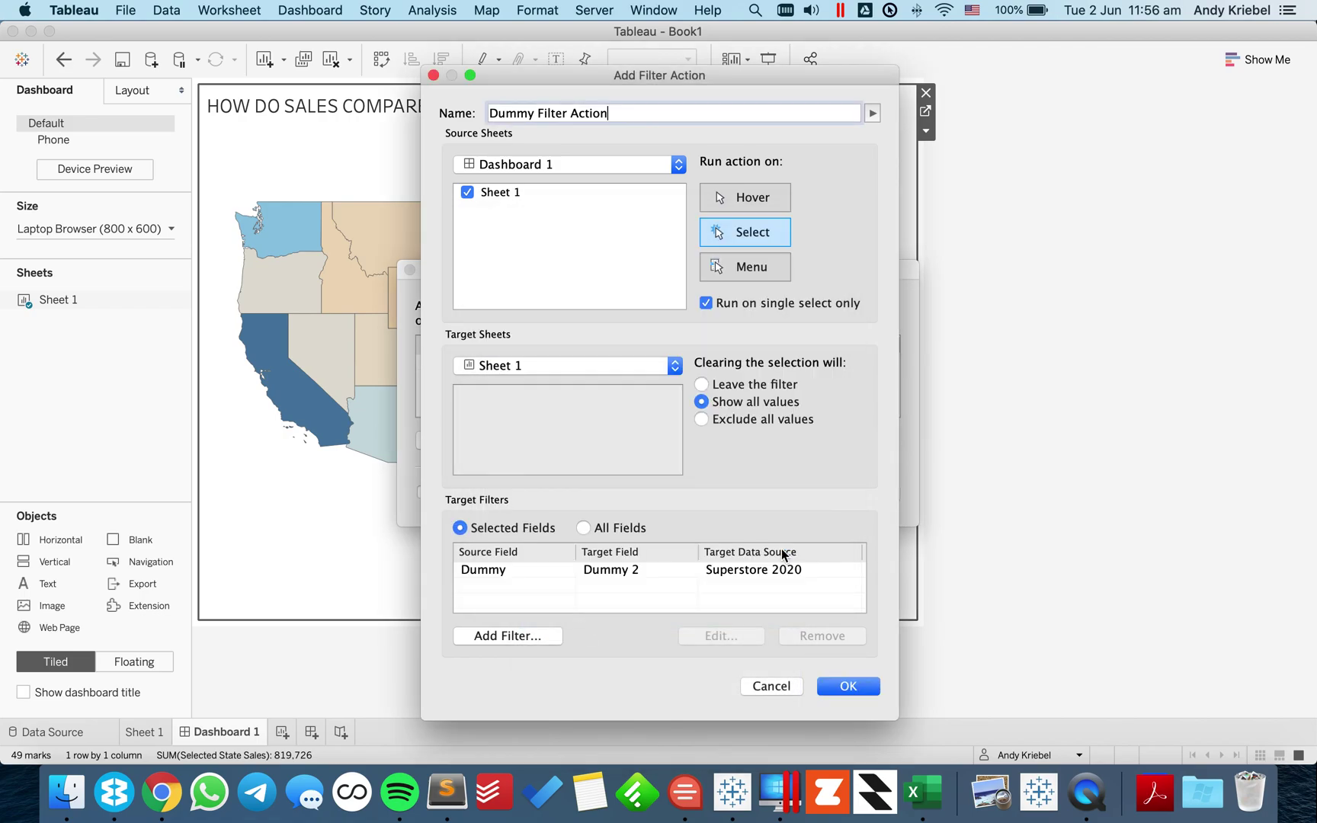
click(843, 684)
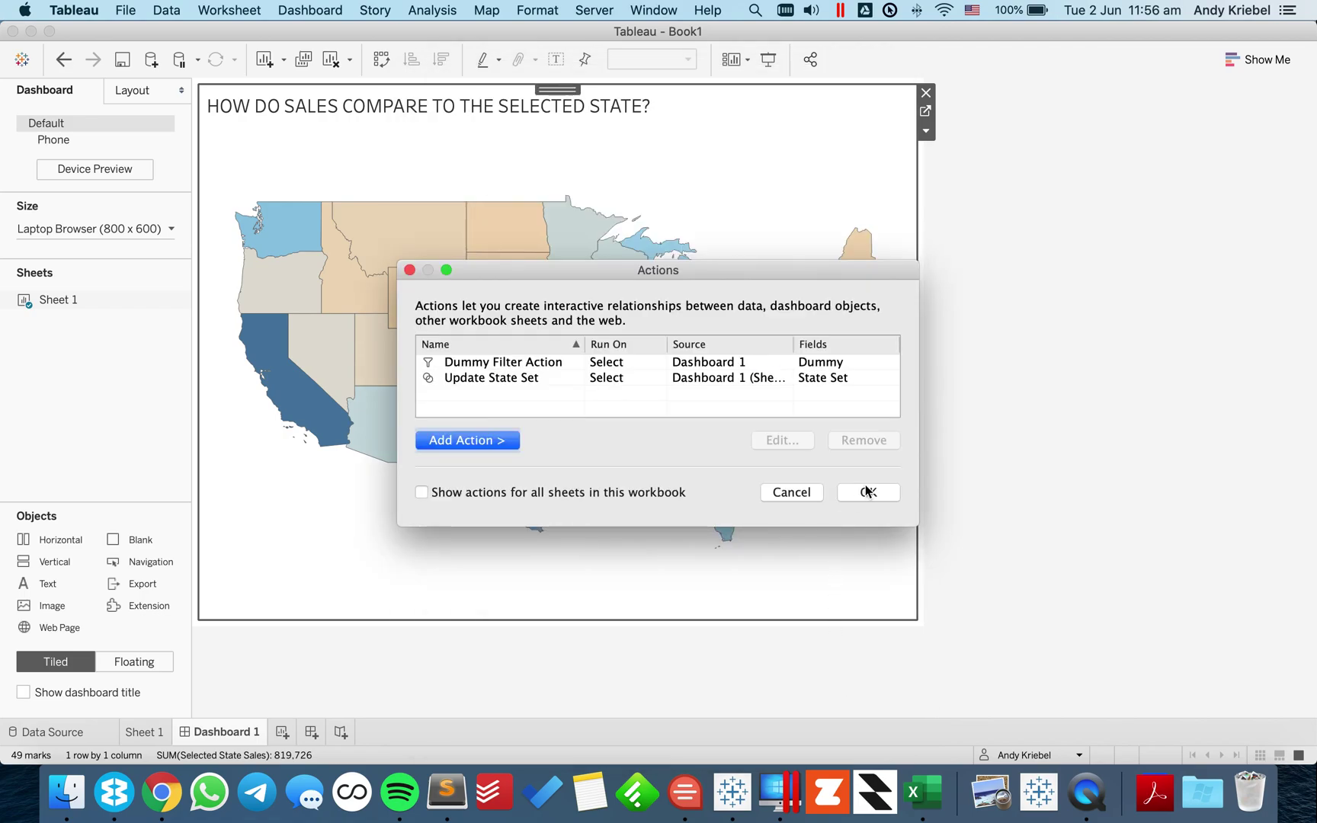
click(868, 493)
- Test the dummy filter action by selecting Illinois, Iowa, Nebraska, California, New York and Virginia in turn on the dashboard map
click(631, 340)
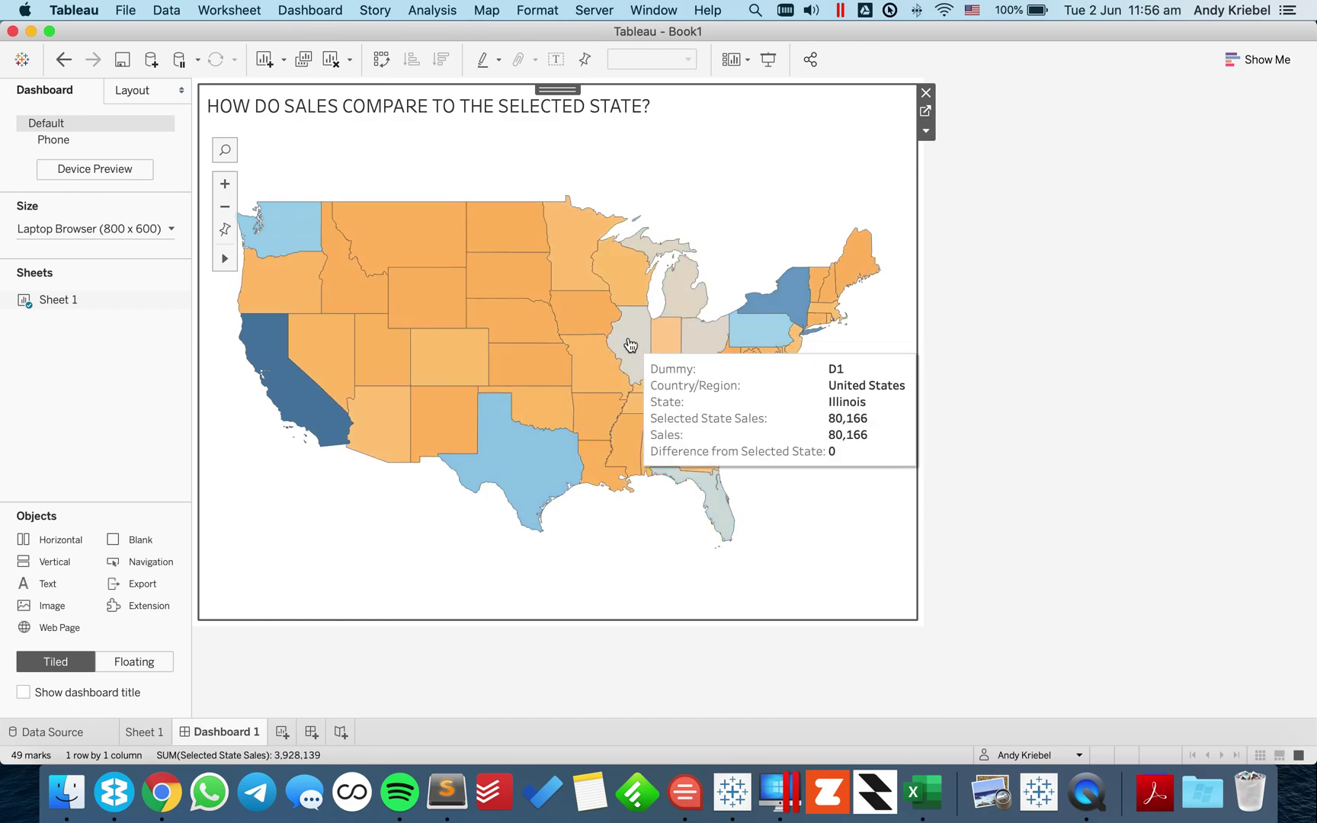
click(588, 322)
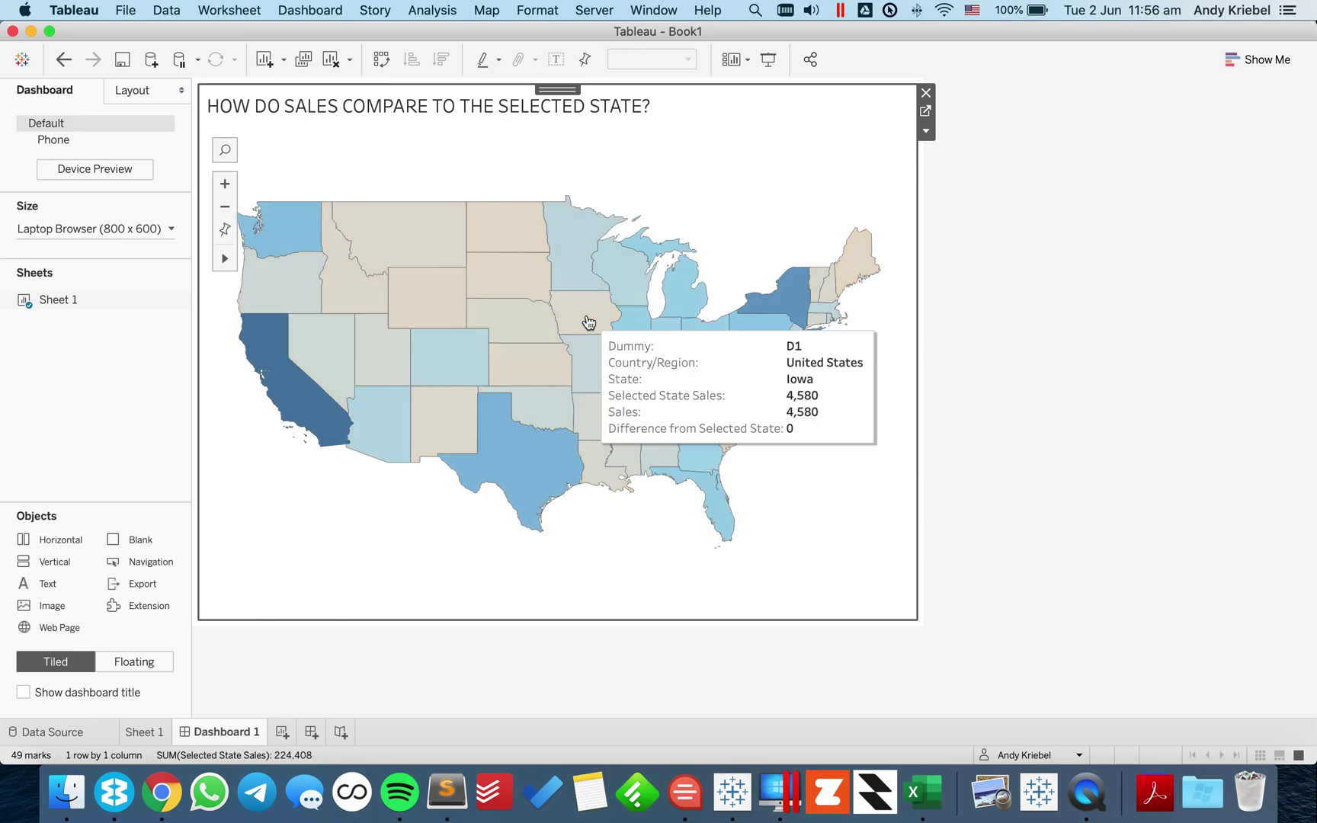
click(529, 334)
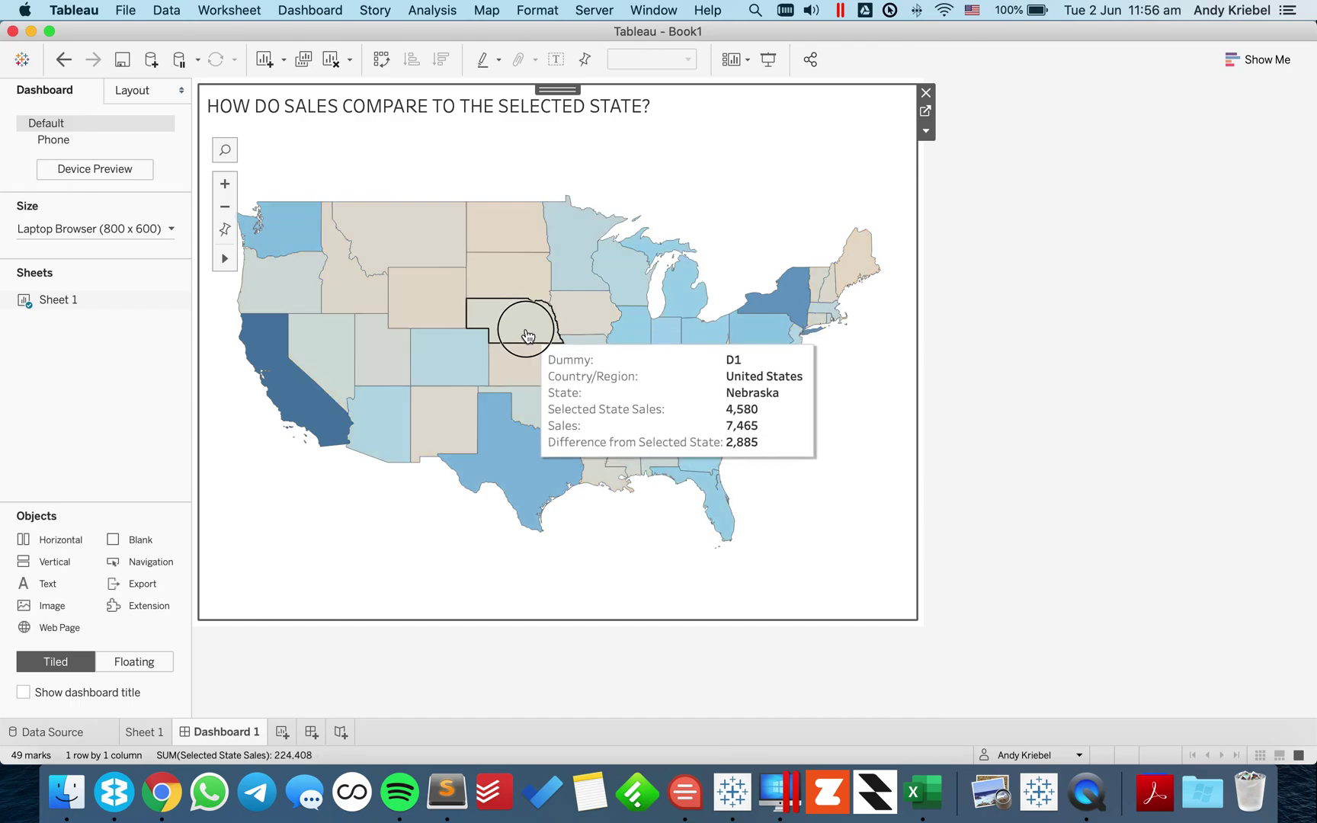
click(312, 412)
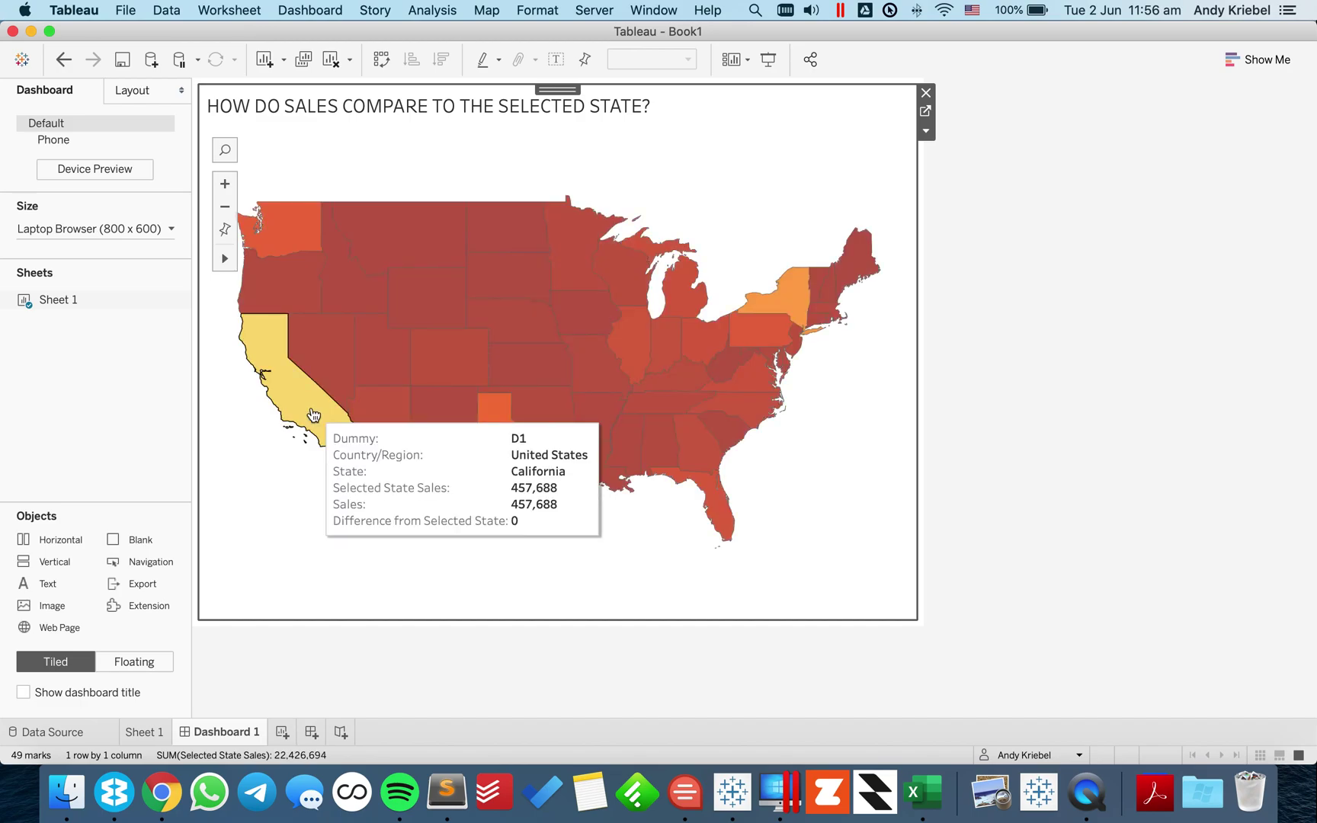
click(790, 308)
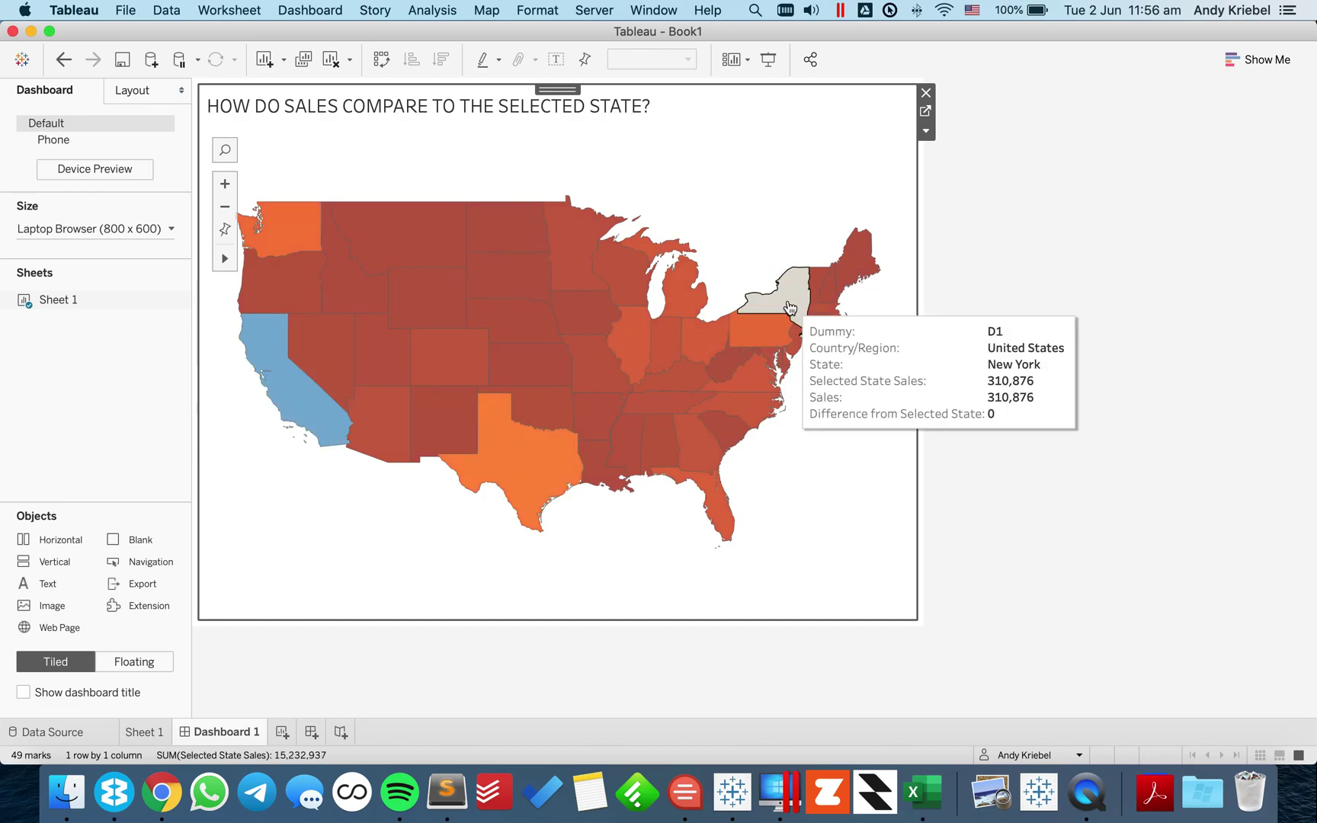
click(750, 382)
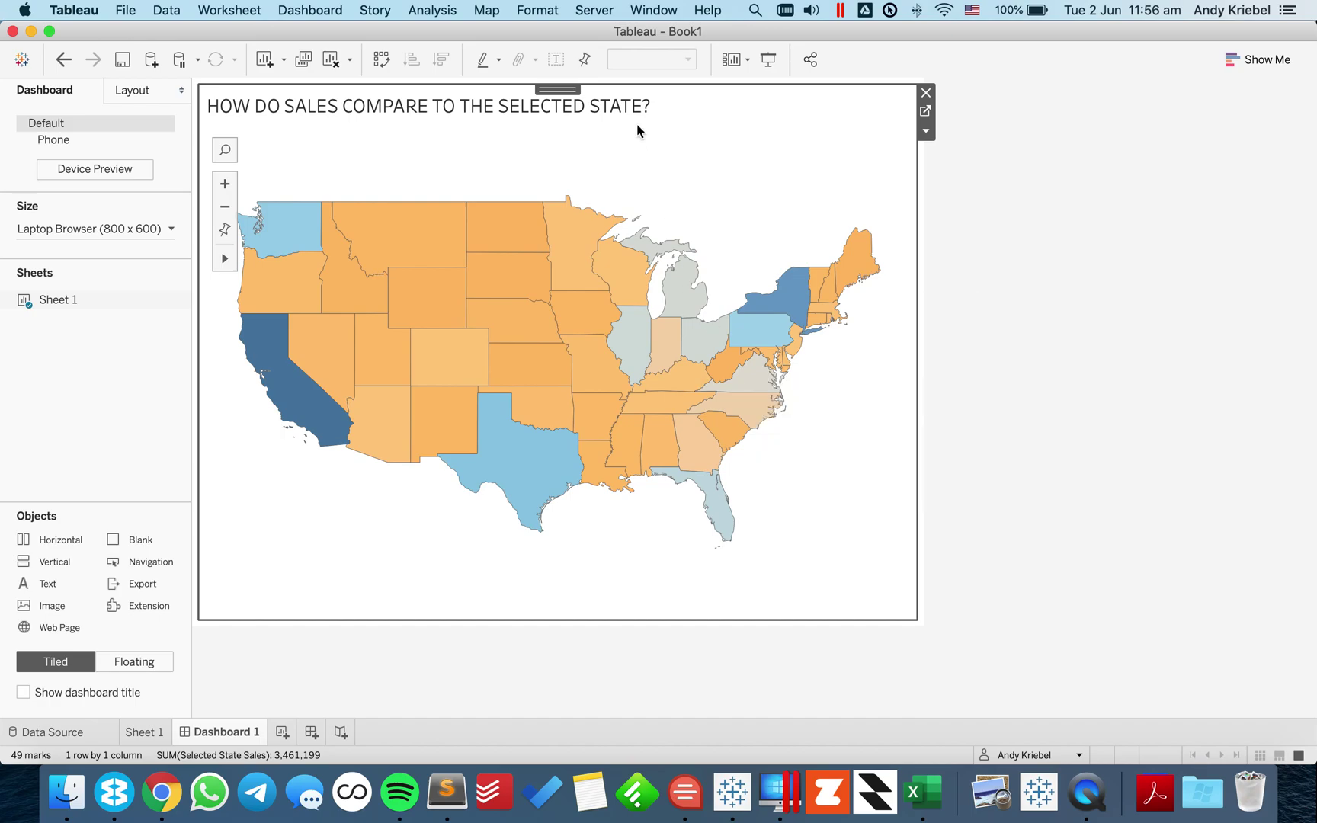
- On Sheet 1, start a new calculated field named State Selected
click(925, 110)
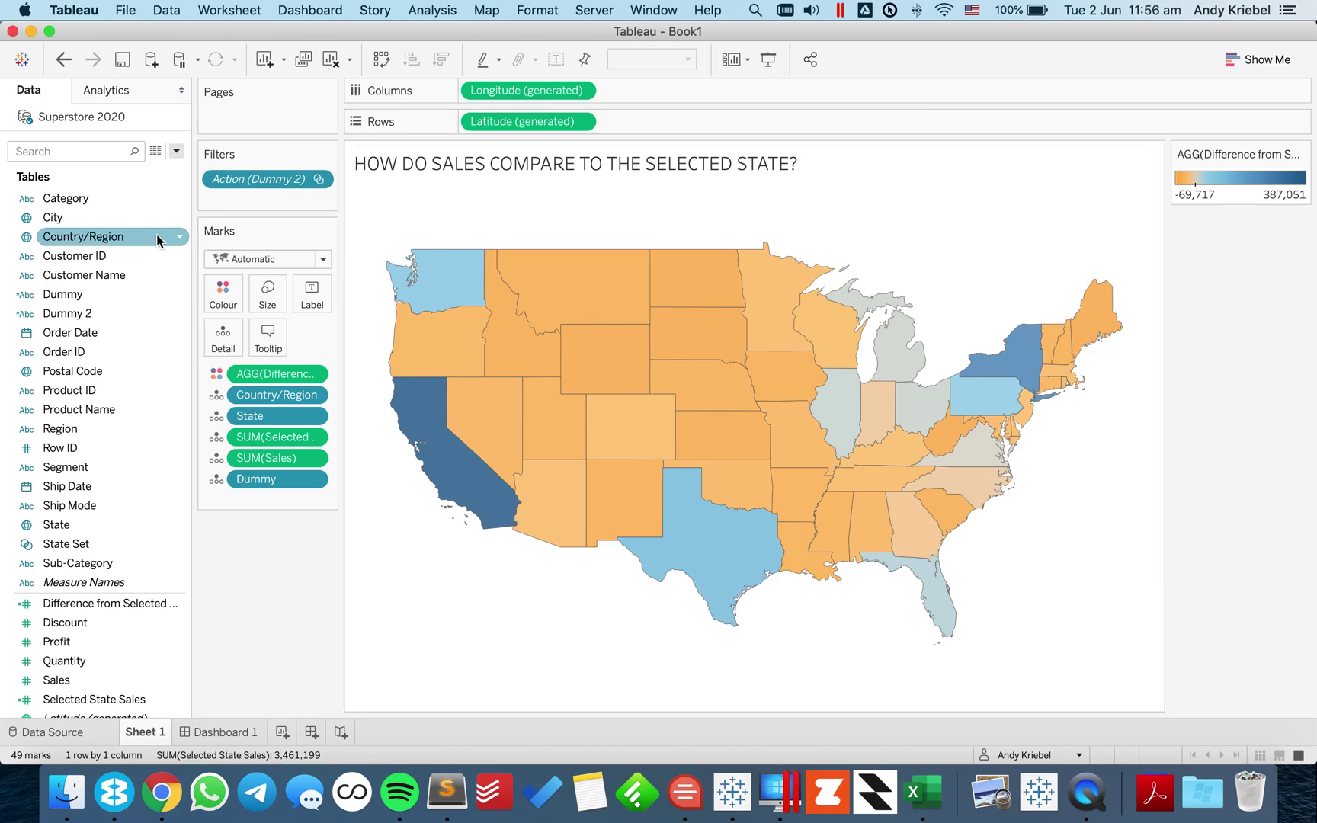
click(176, 150)
click(163, 171)
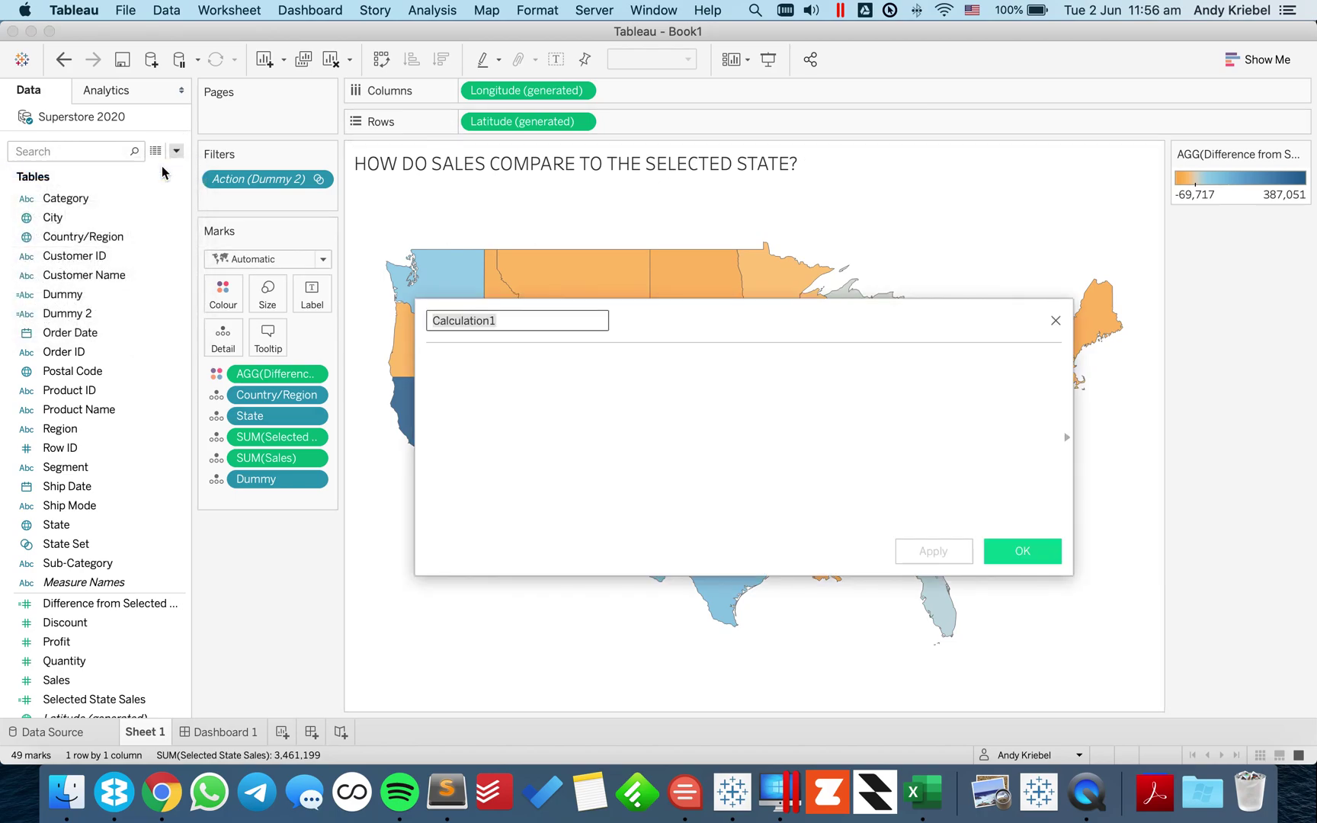
text(STATE)
key(BackSpace)
key(BackSpace)
key(BackSpace)
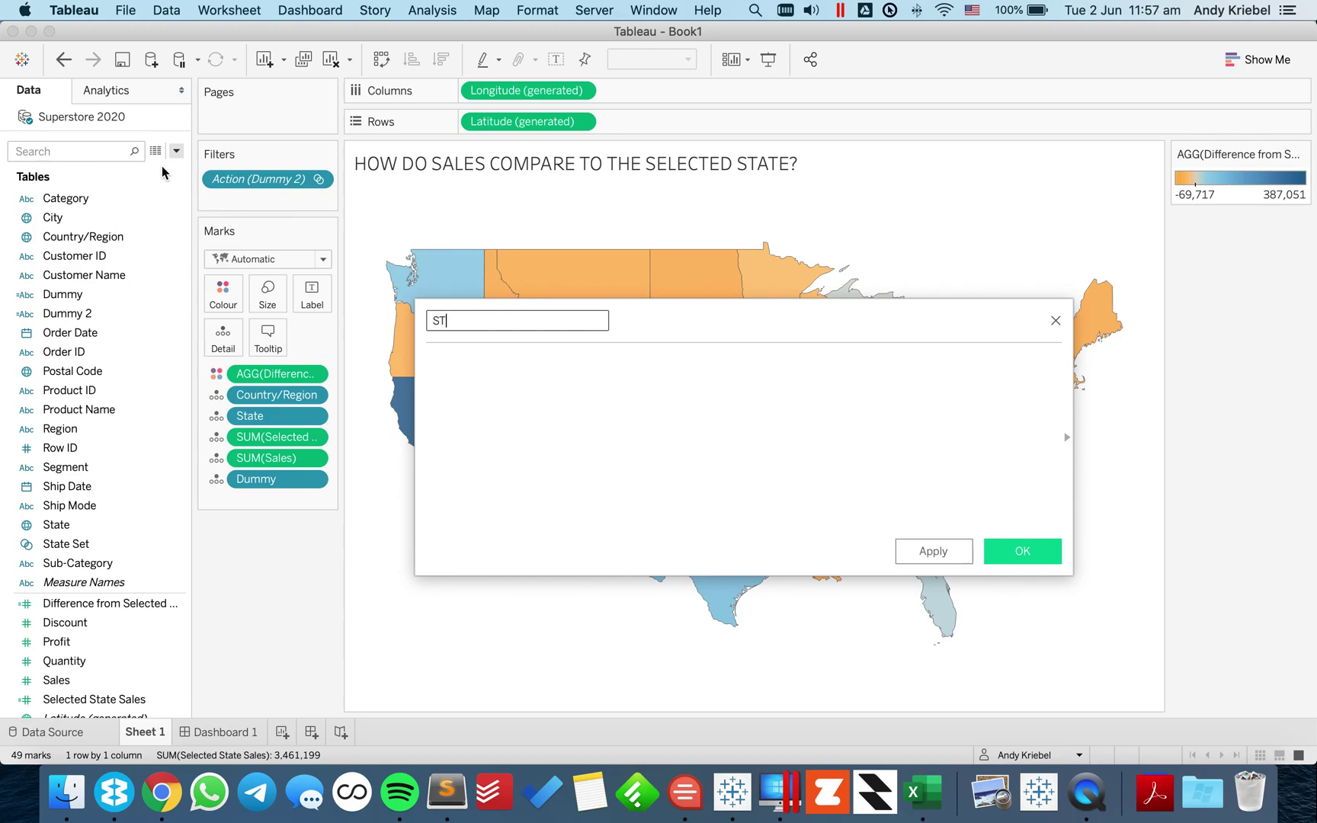
text(ate Selected)
- Enter the State Selected formula IF [State Set] THEN [State] END
click(524, 408)
text(IF se)
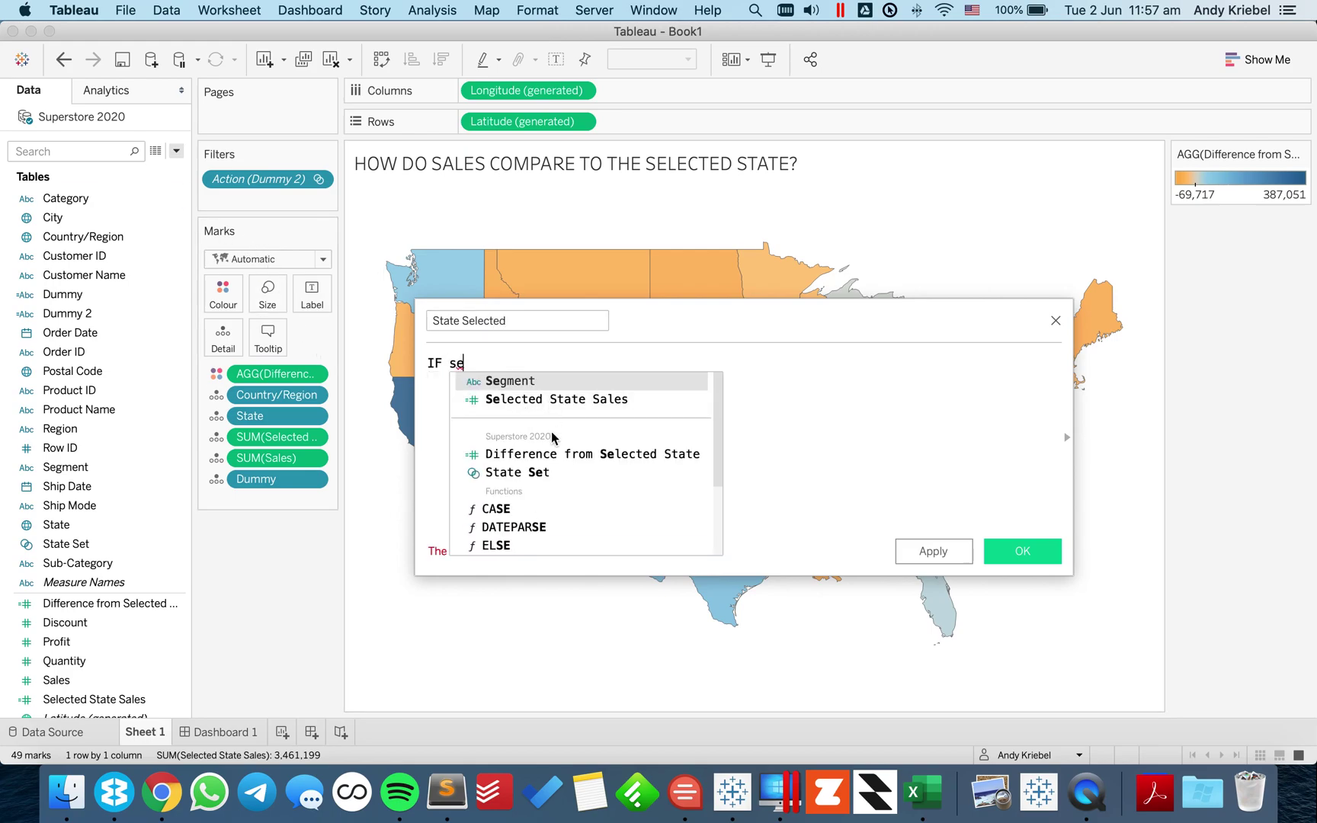
click(561, 471)
text(THEBN)
key(BackSpace)
key(BackSpace)
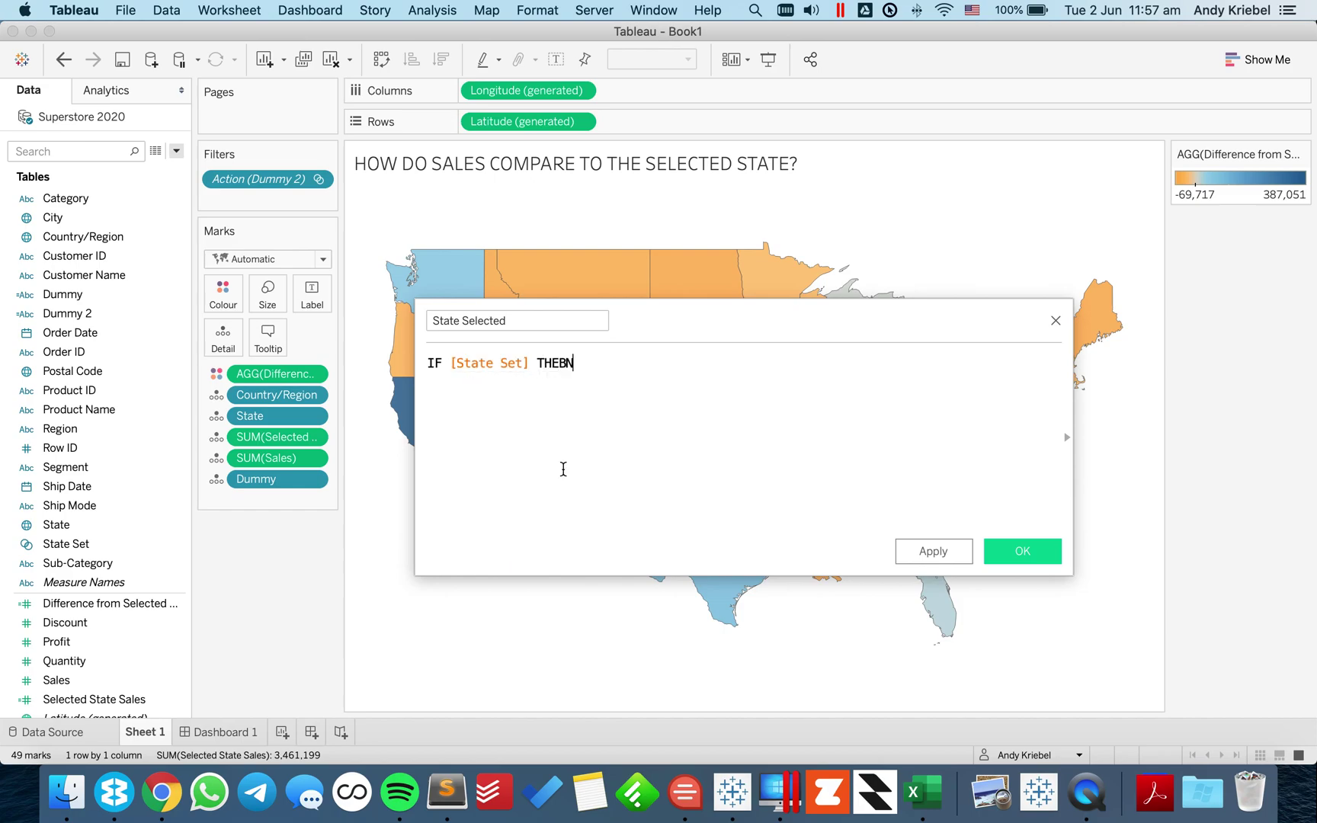
text(N st)
text(ate)
key(BackSpace)
key(BackSpace)
key(BackSpace)
text(tate)
key(Return)
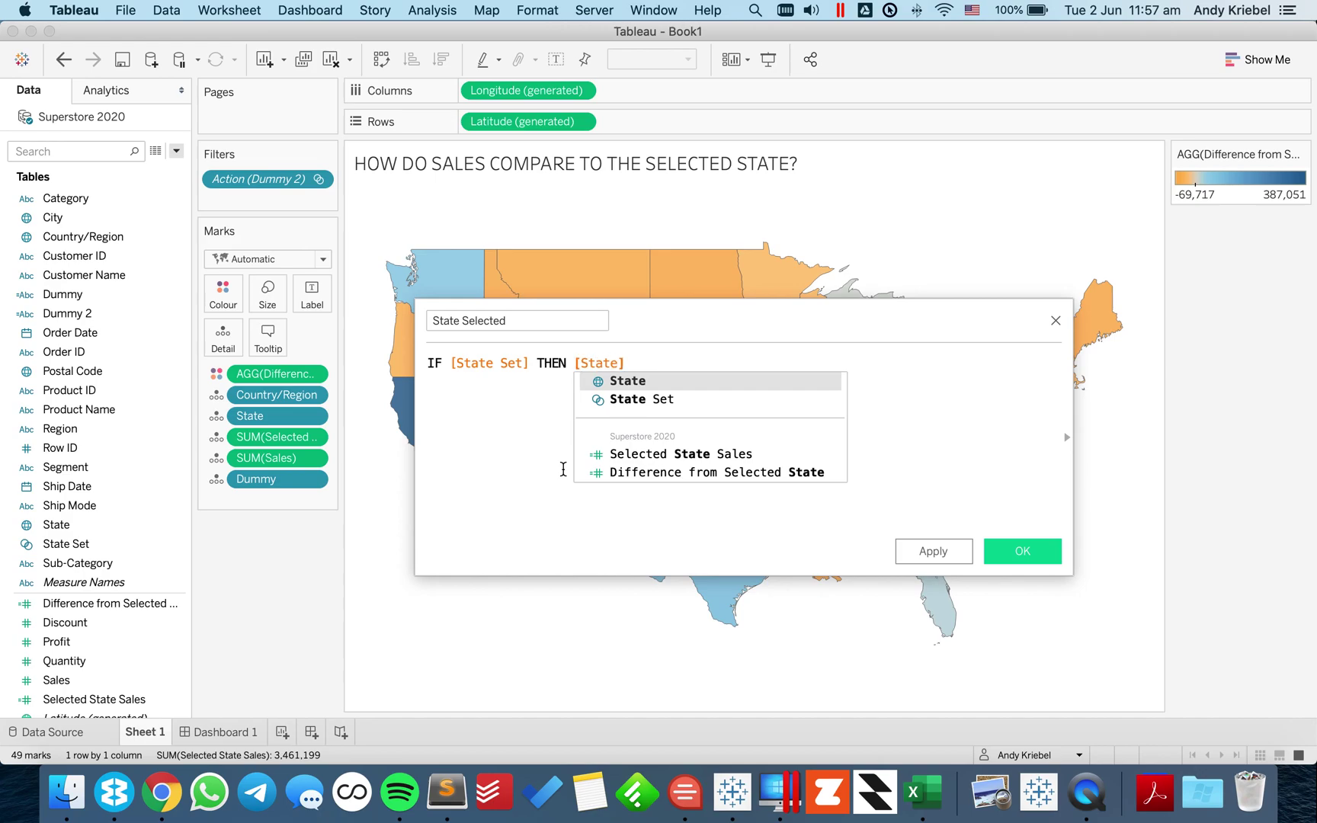
key(Return)
text(END)
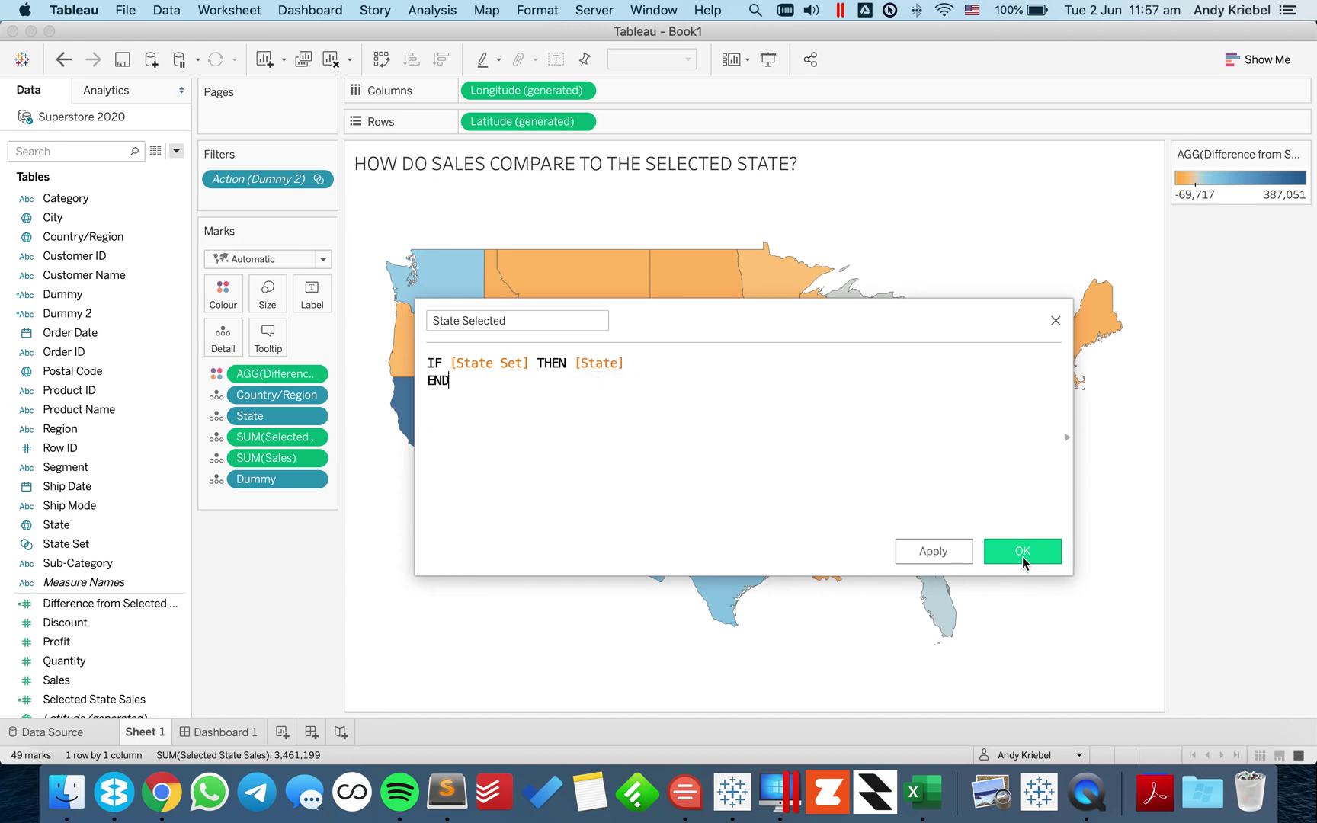
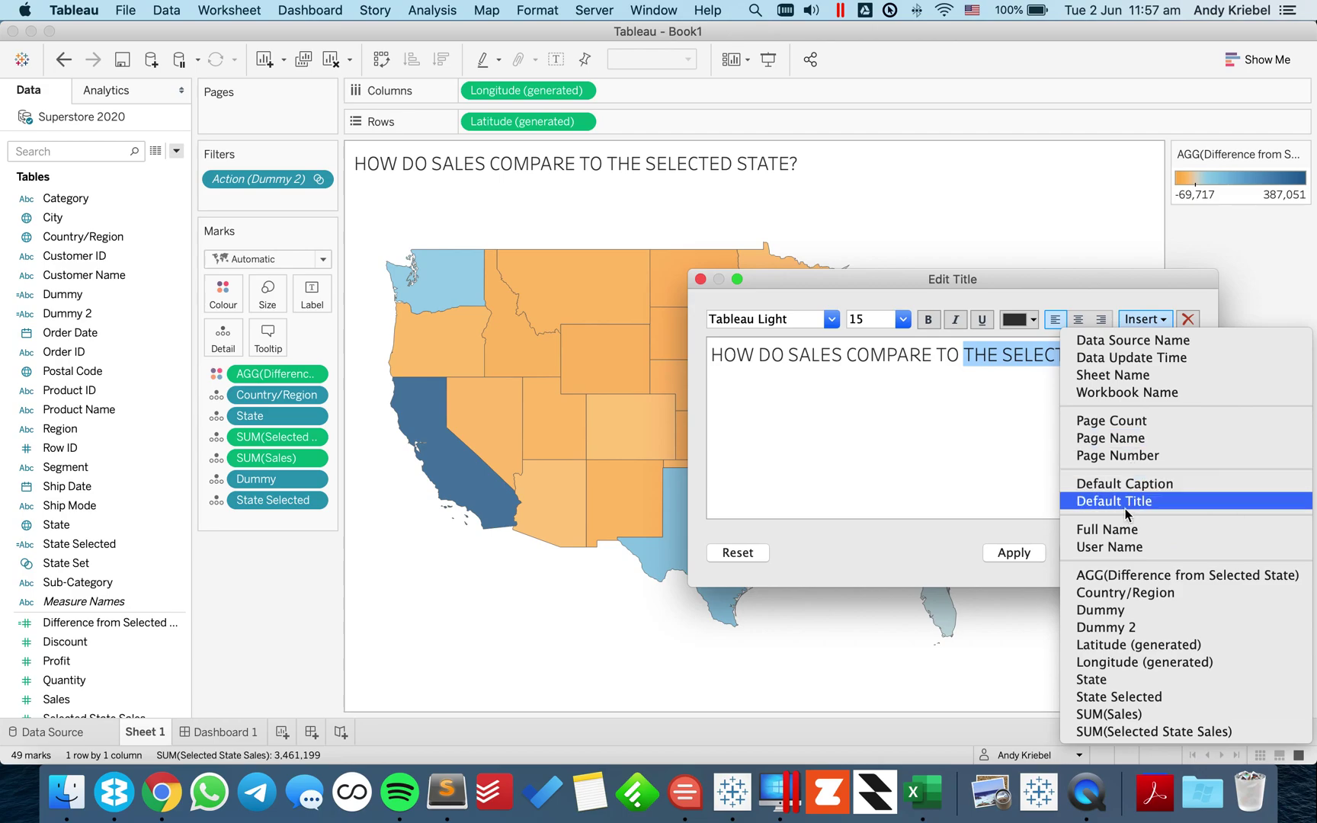
- Replace "THE SELECTED STATE?" in the sheet title with the inserted State Selected field followed by a question mark
click(1121, 697)
text(?)
click(1171, 554)
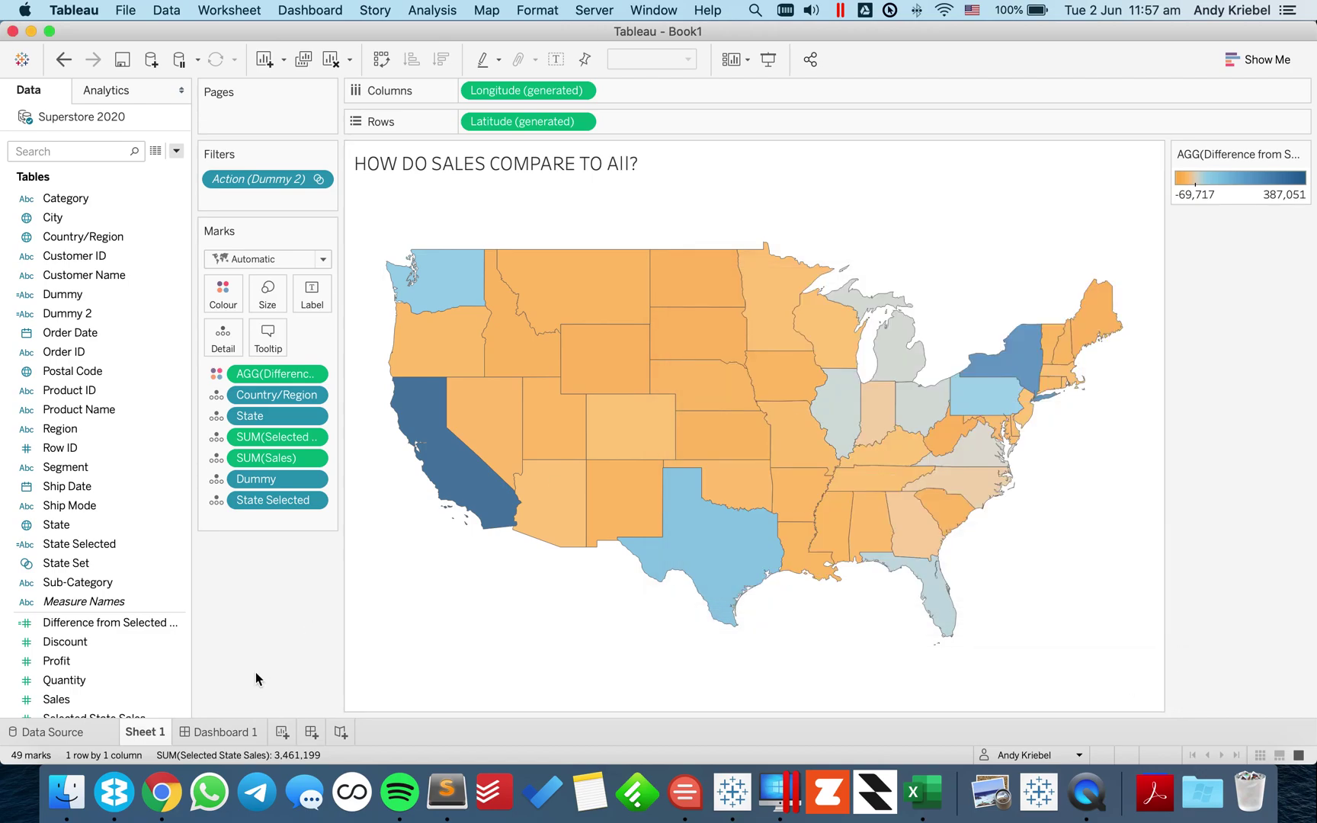
- Test the dynamic title on Dashboard 1 by selecting Missouri
click(224, 732)
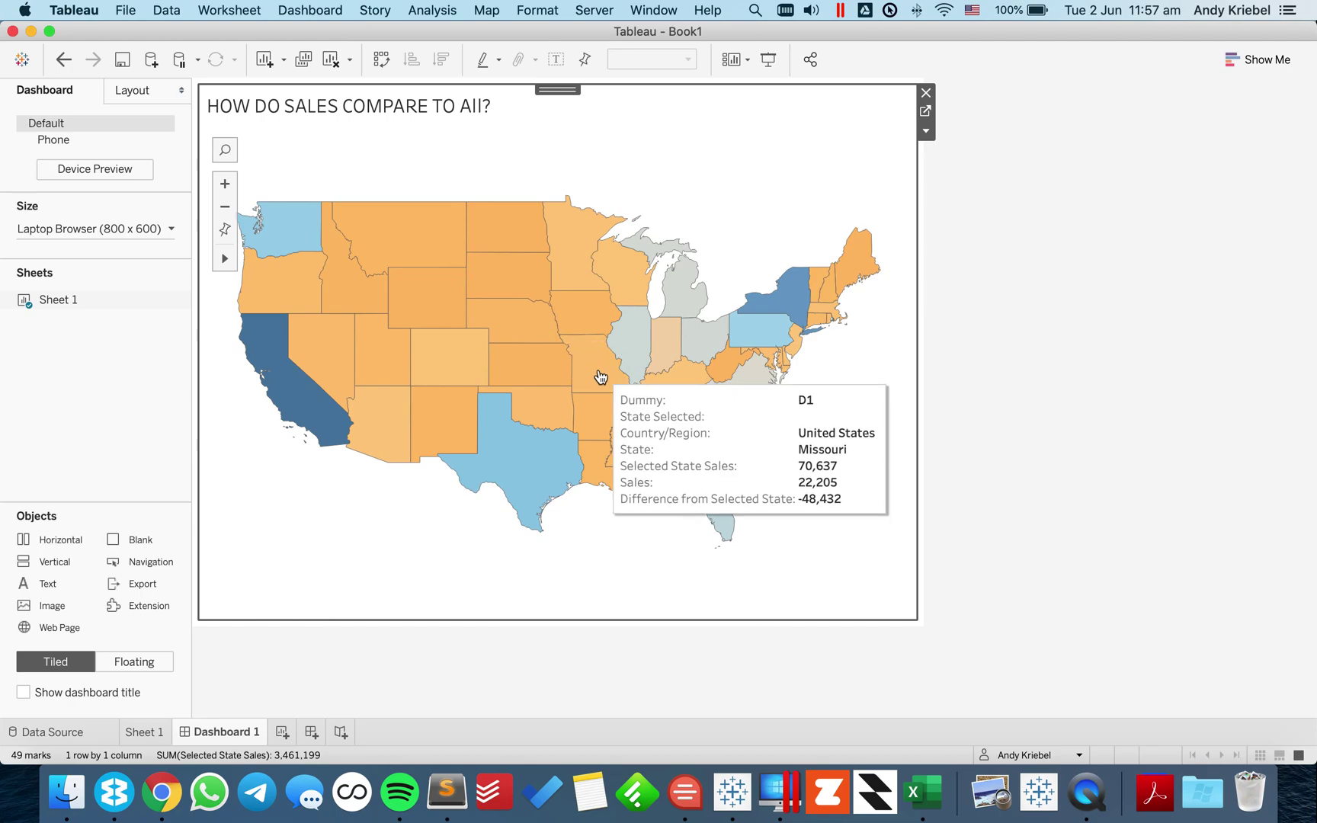
click(601, 377)
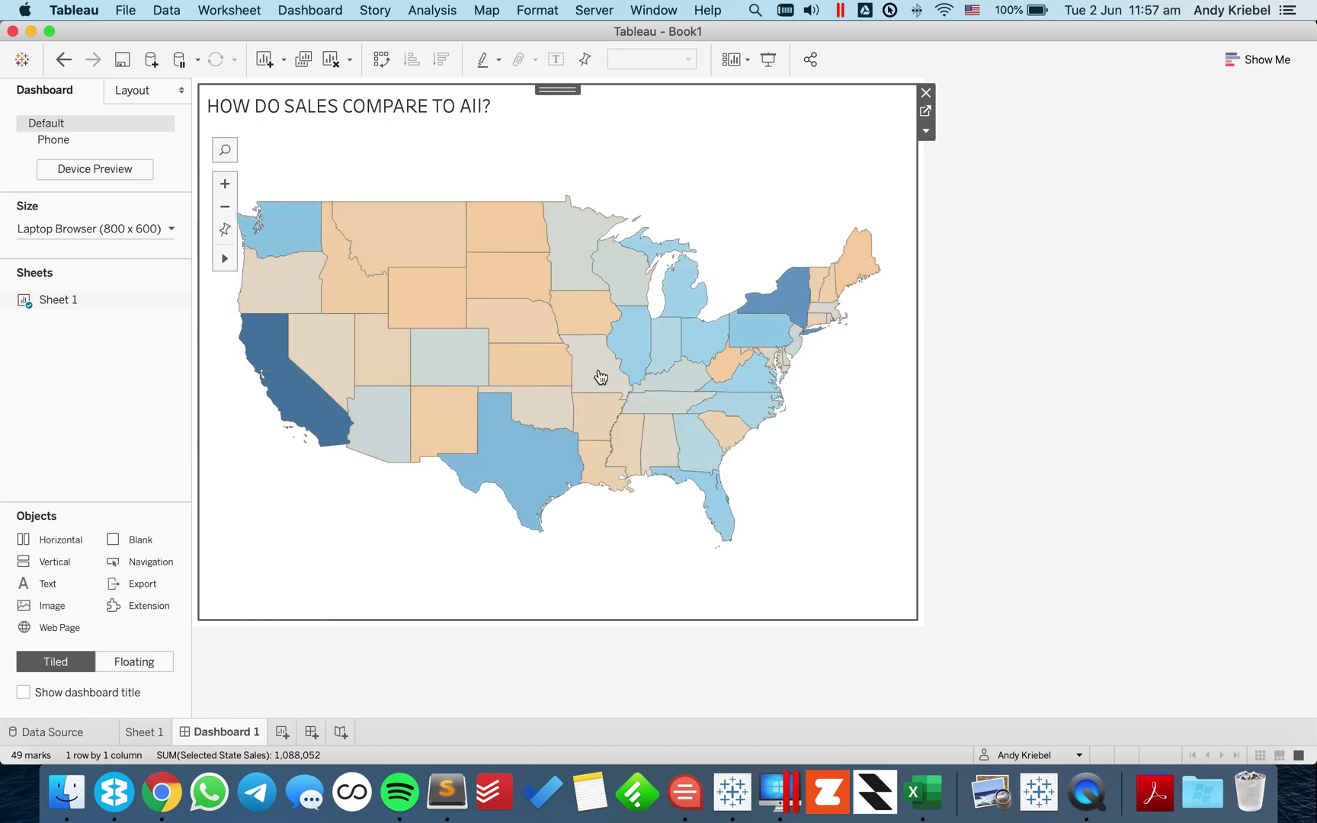
- Review the formula of the State Selected calculated field on Sheet 1 and close it without changes
click(146, 734)
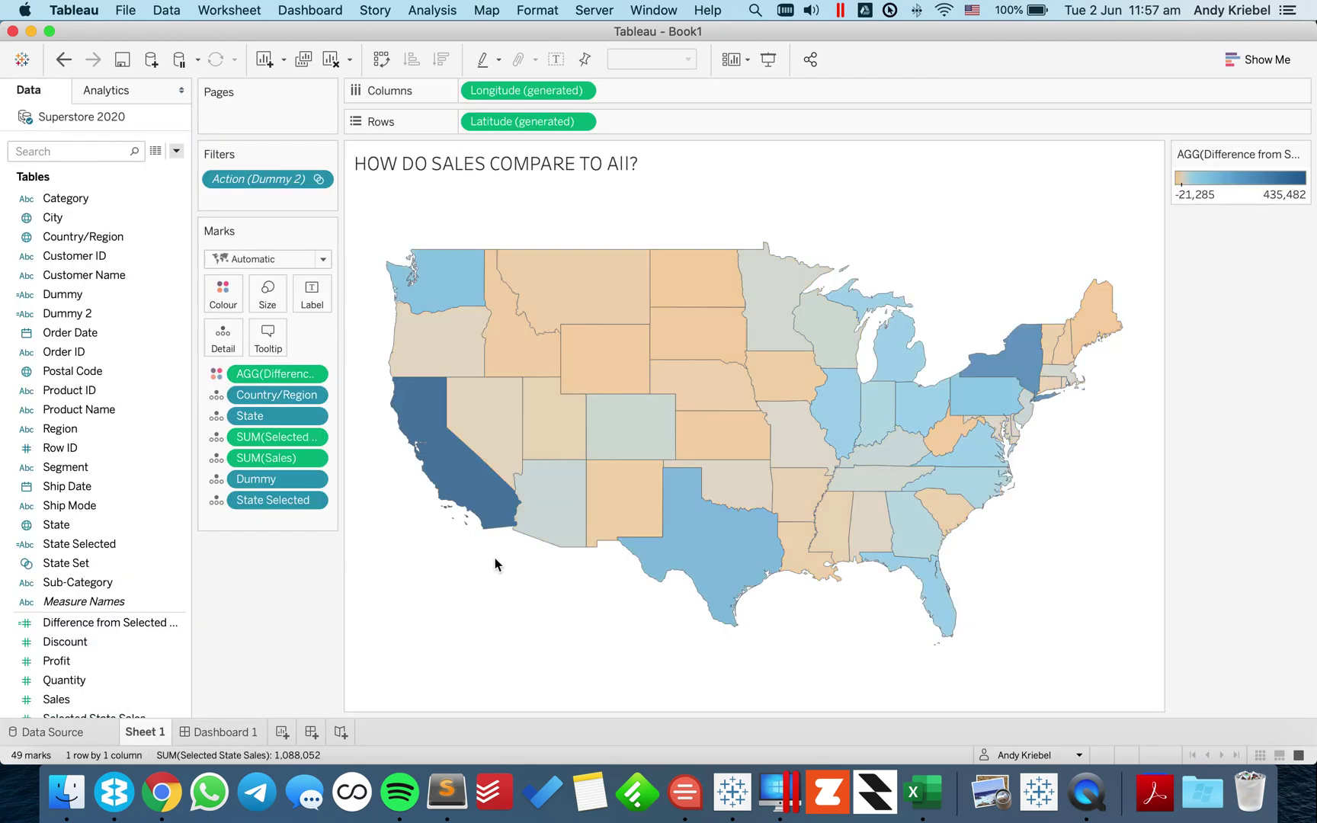
click(132, 622)
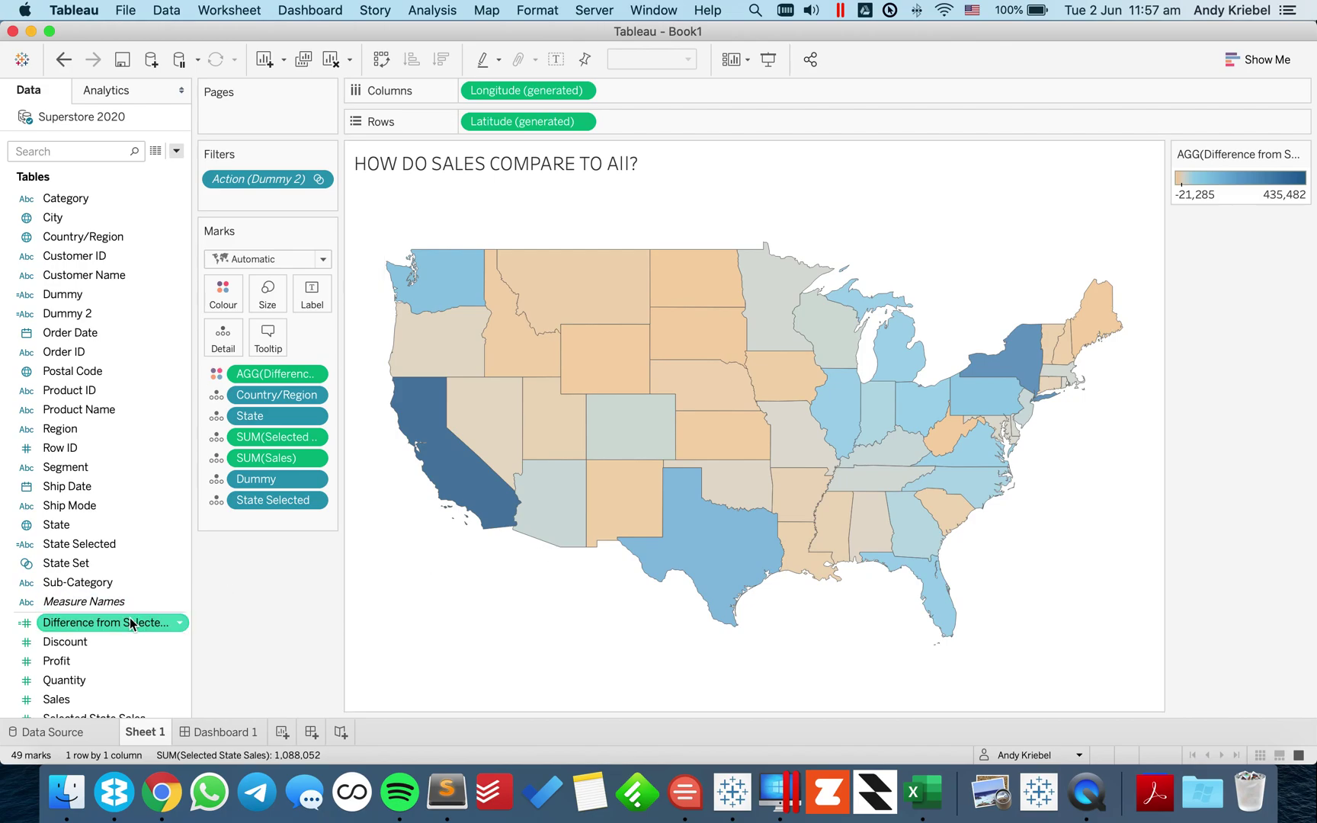
right_click(100, 544)
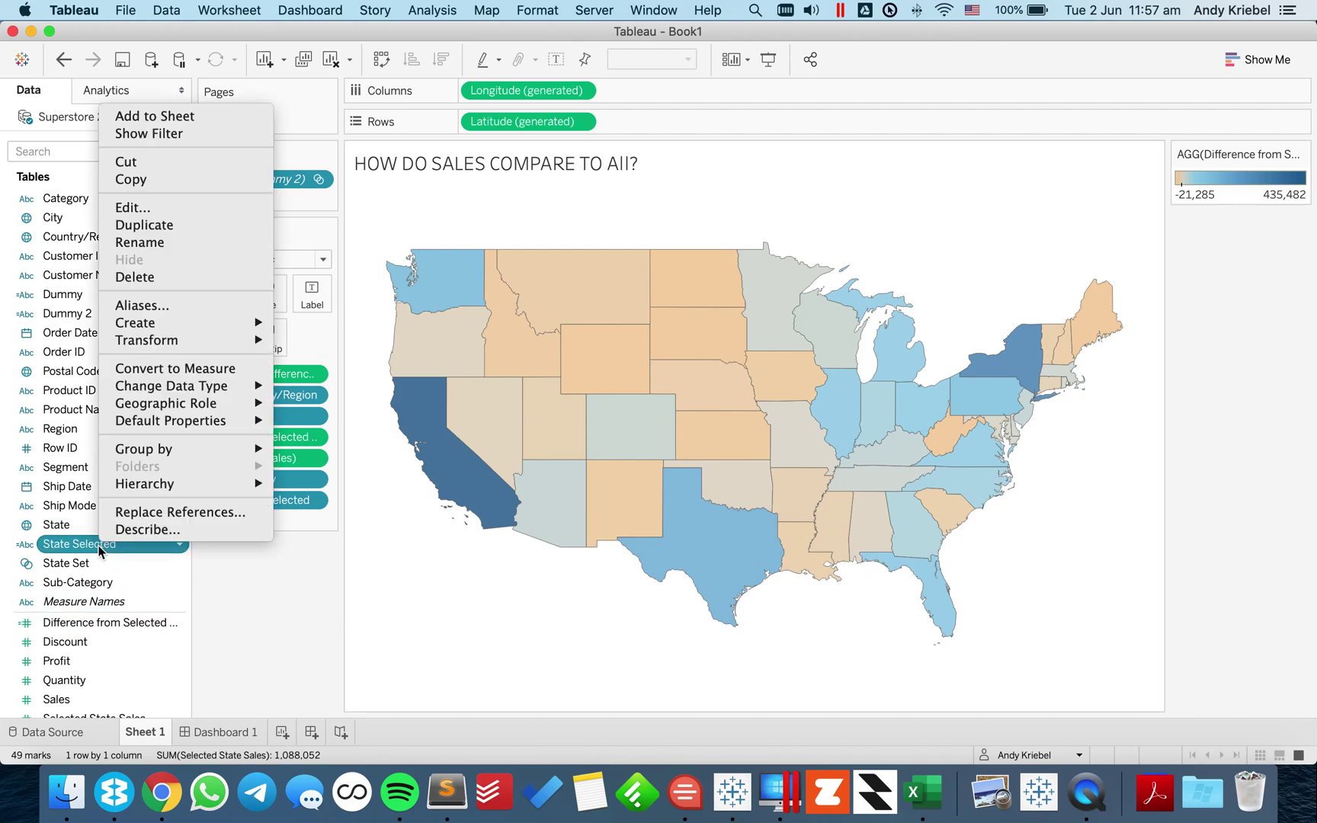
click(149, 207)
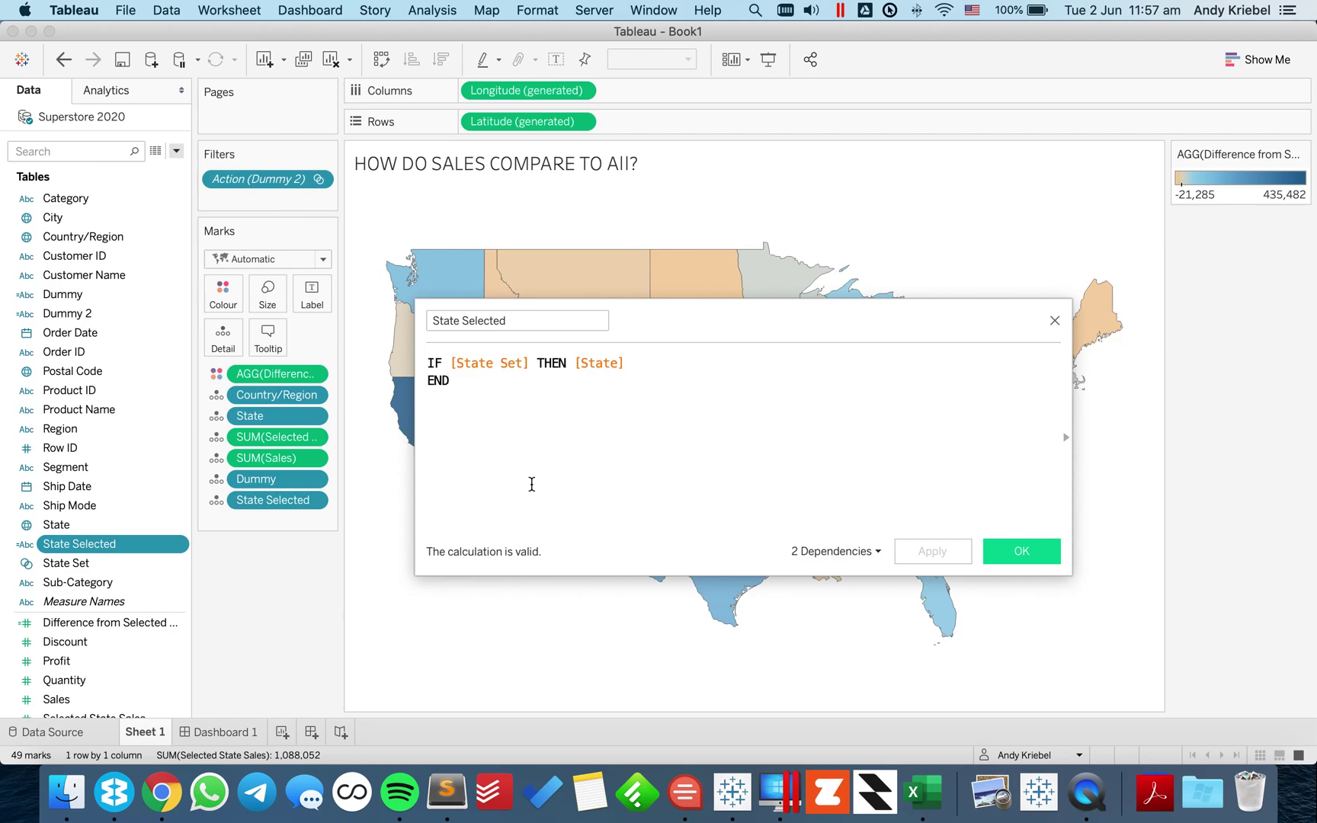
click(999, 550)
- Select California on Dashboard 1 to check the title again, and return to Sheet 1
click(220, 731)
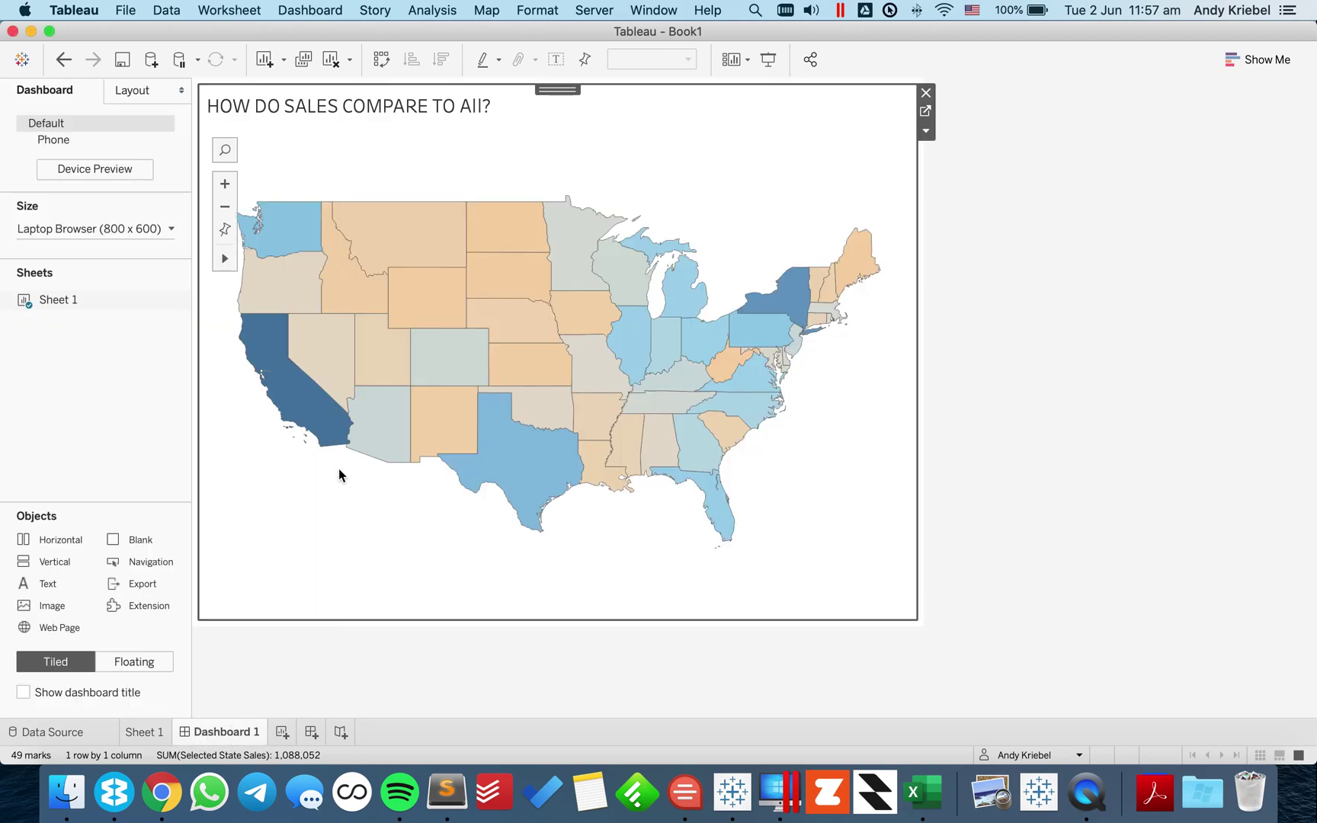
click(317, 413)
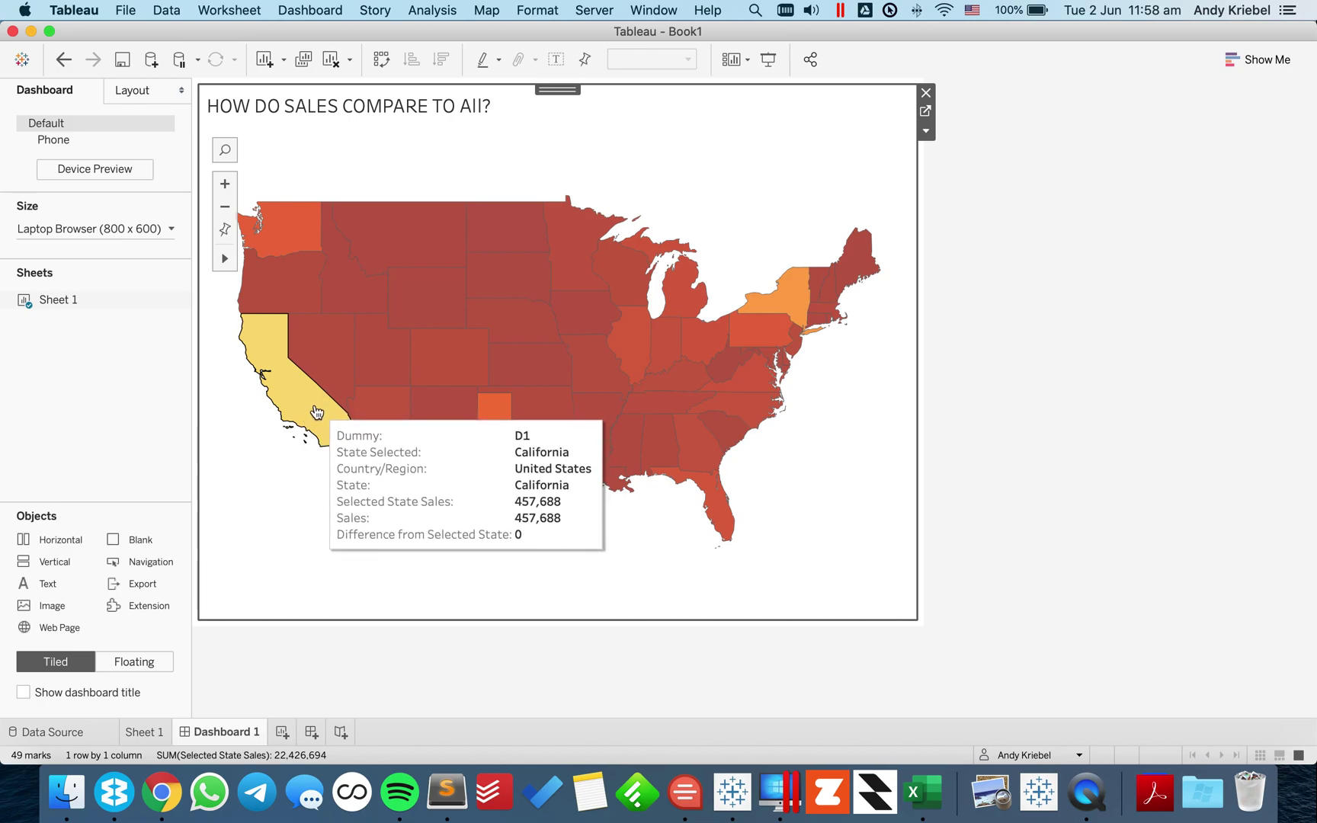
click(146, 734)
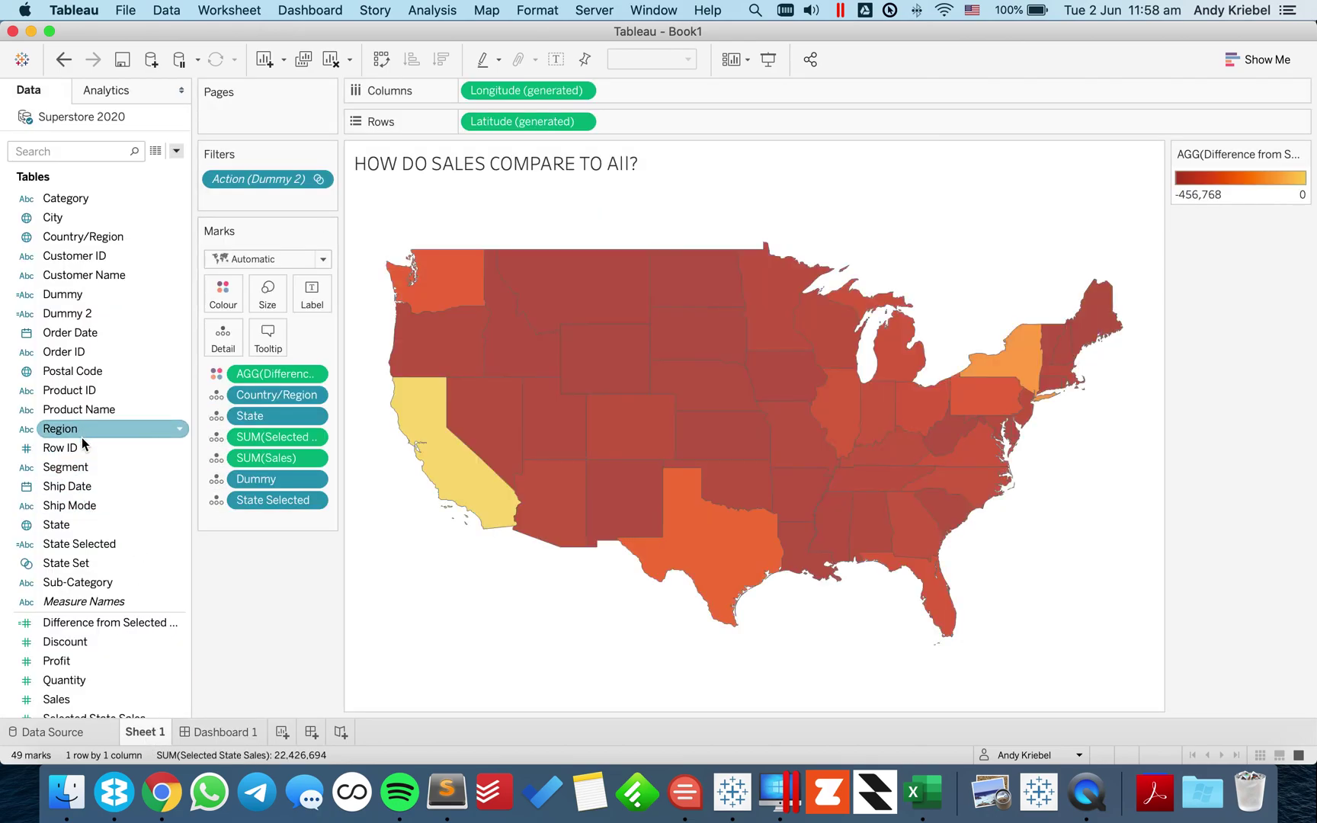
- Wrap the State Selected formula in a level-of-detail minimum: { MIN(IF [State Set] THEN [State] END)}, and save the calculation
right_click(84, 544)
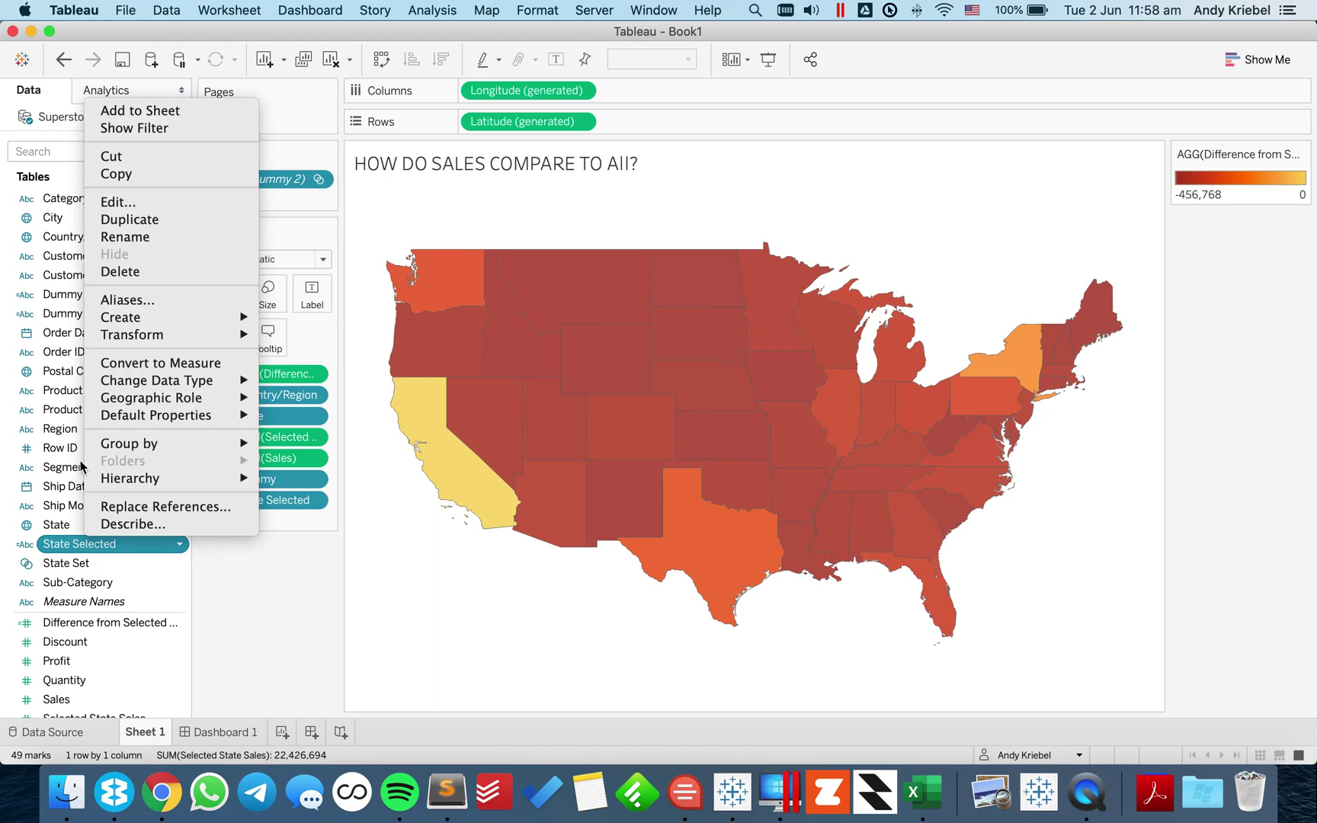
click(119, 204)
key(Up)
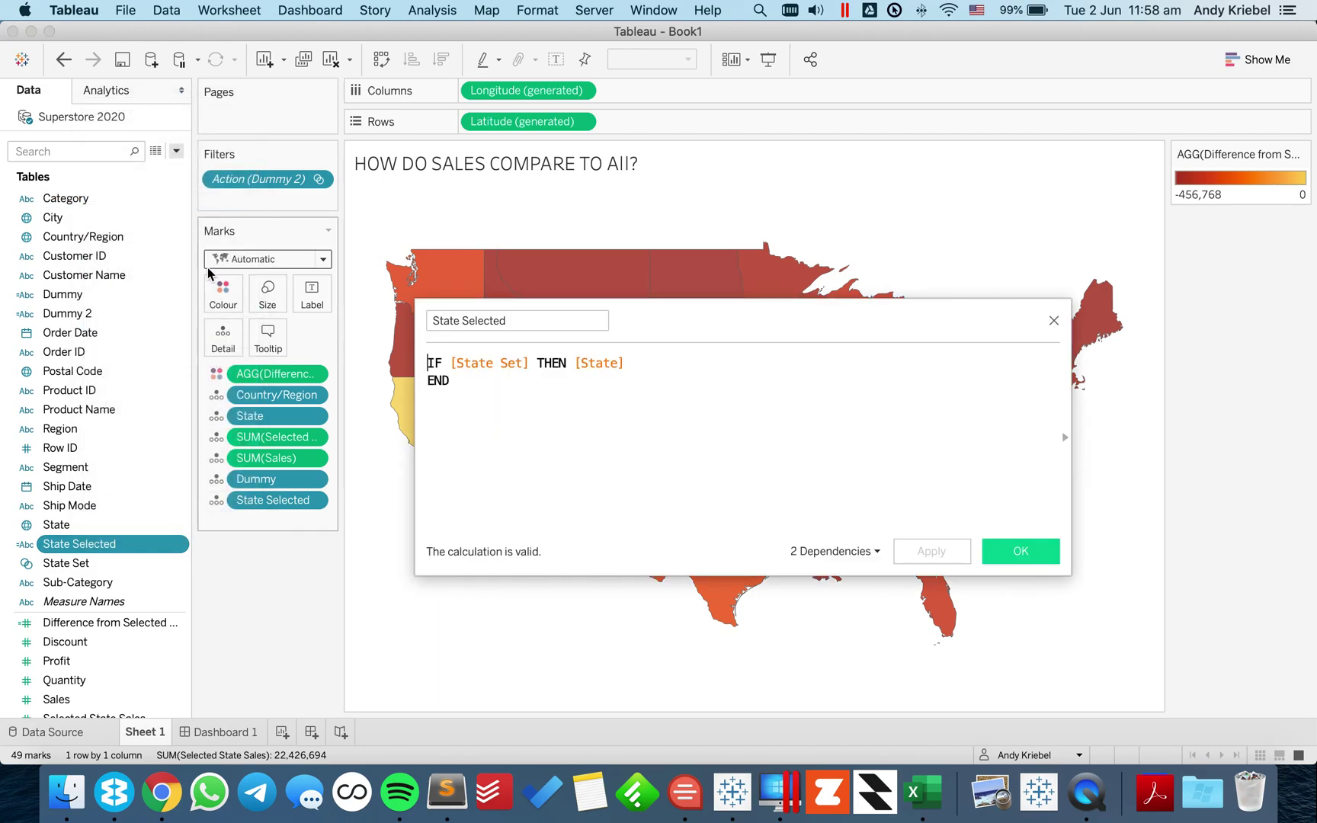
text({)
text( MIN()
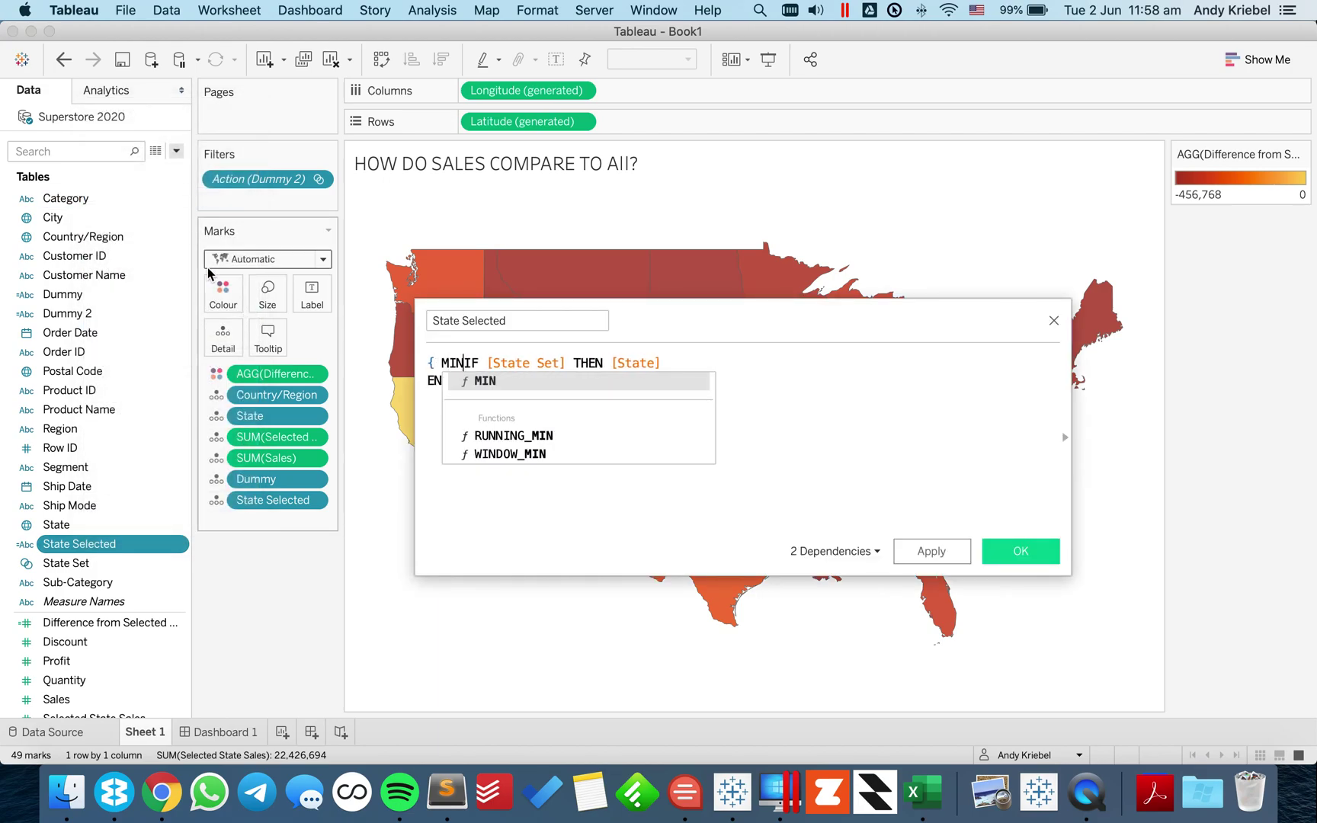
text()})
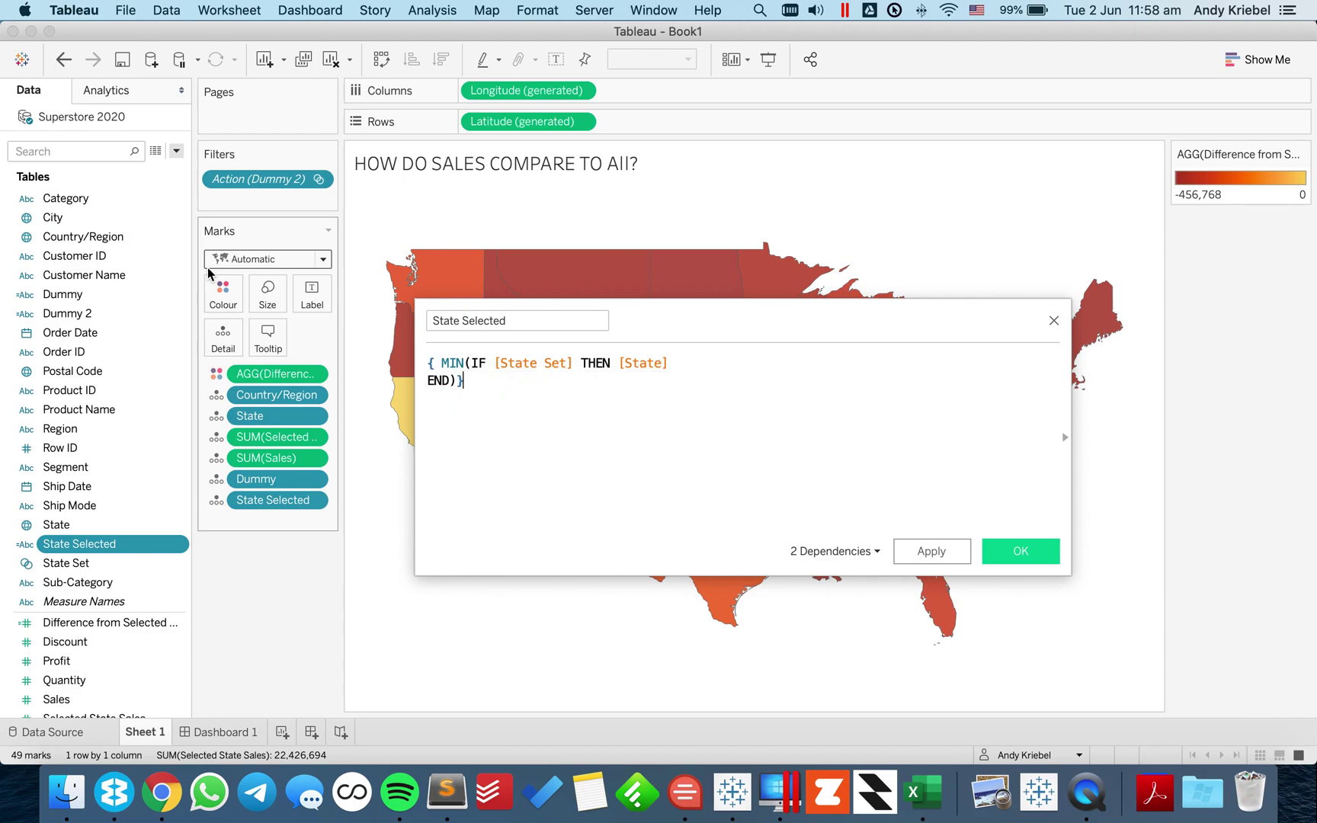
click(949, 552)
click(1018, 544)
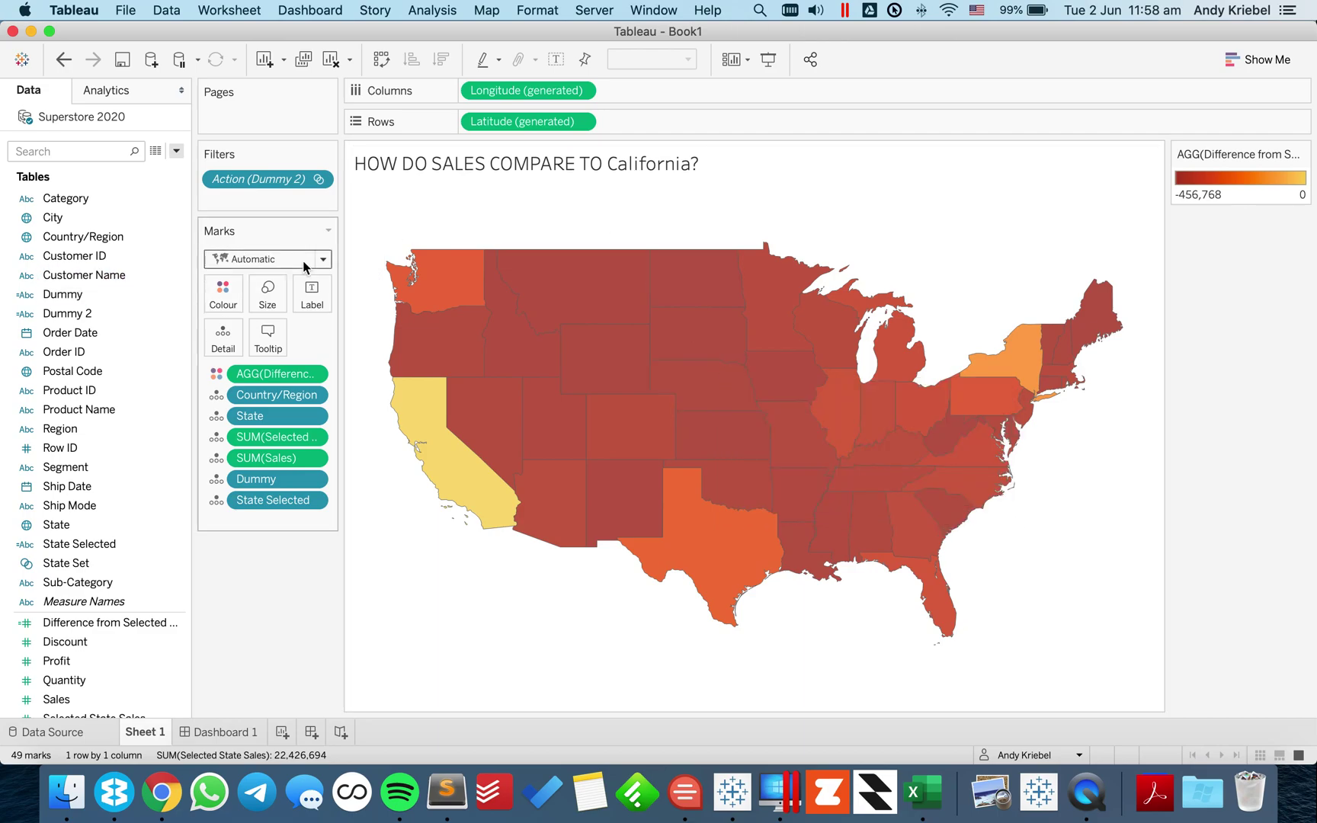
- Enclose the entire State Selected formula in UPPER() so the title shows the state name in capitals, and save the calculation
right_click(106, 546)
click(146, 207)
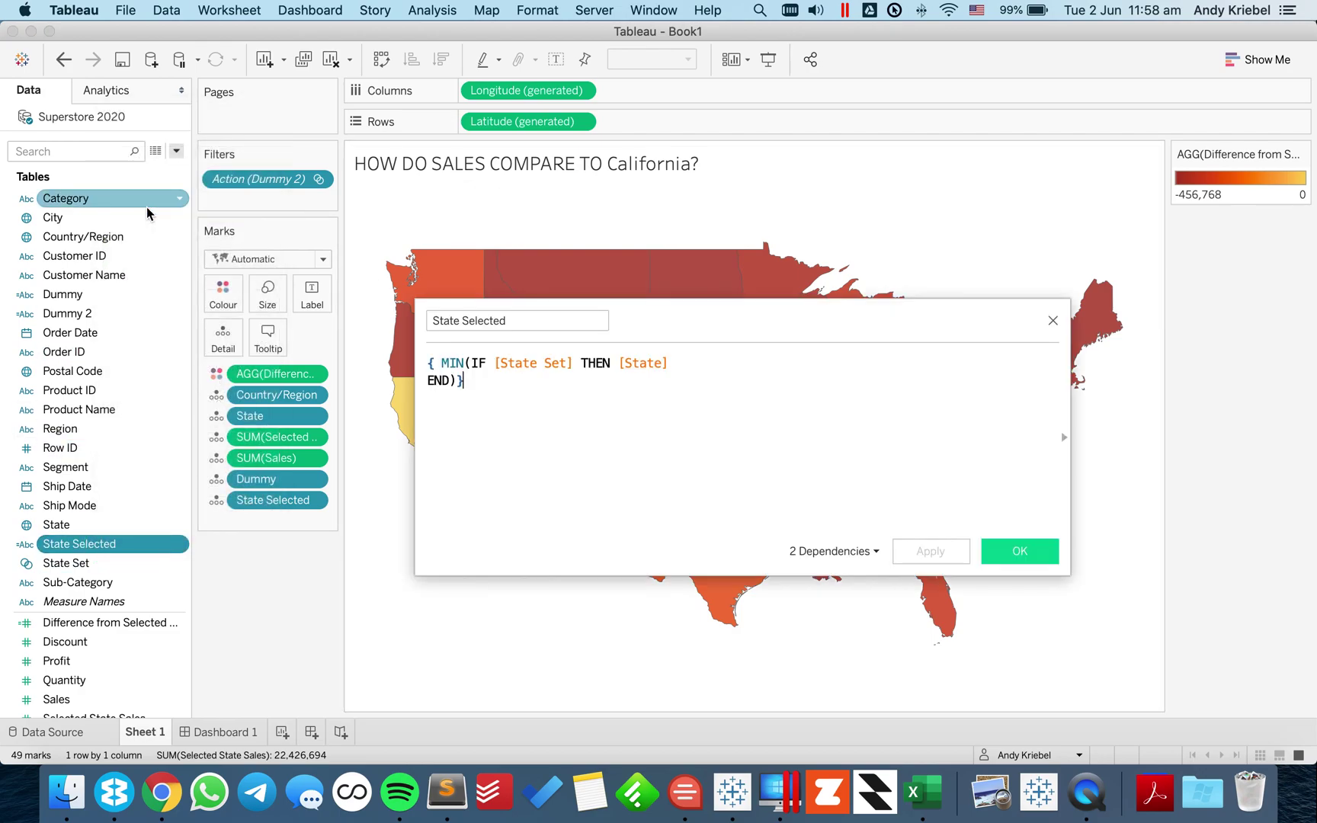
key(Up)
text(UPPER()
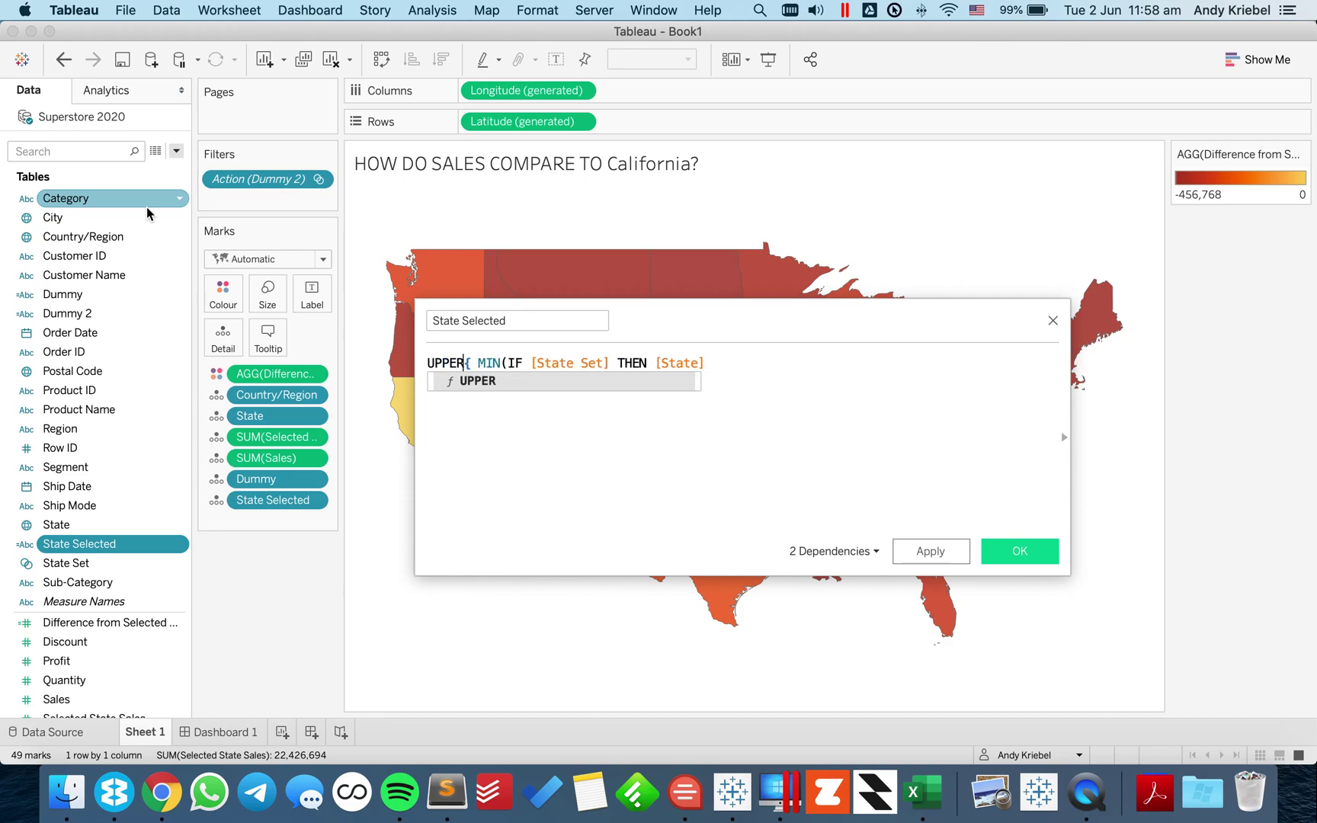
key(Down)
text())
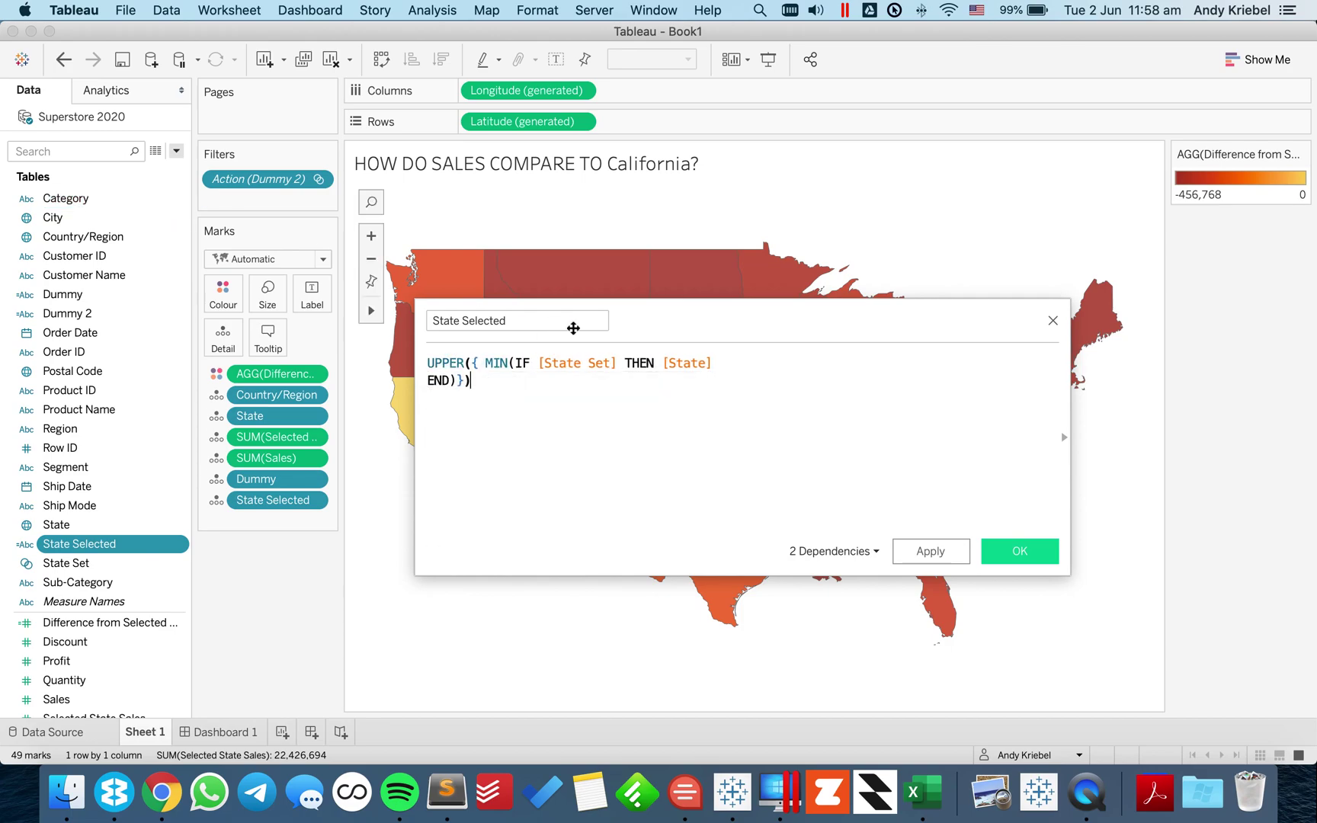
click(1014, 564)
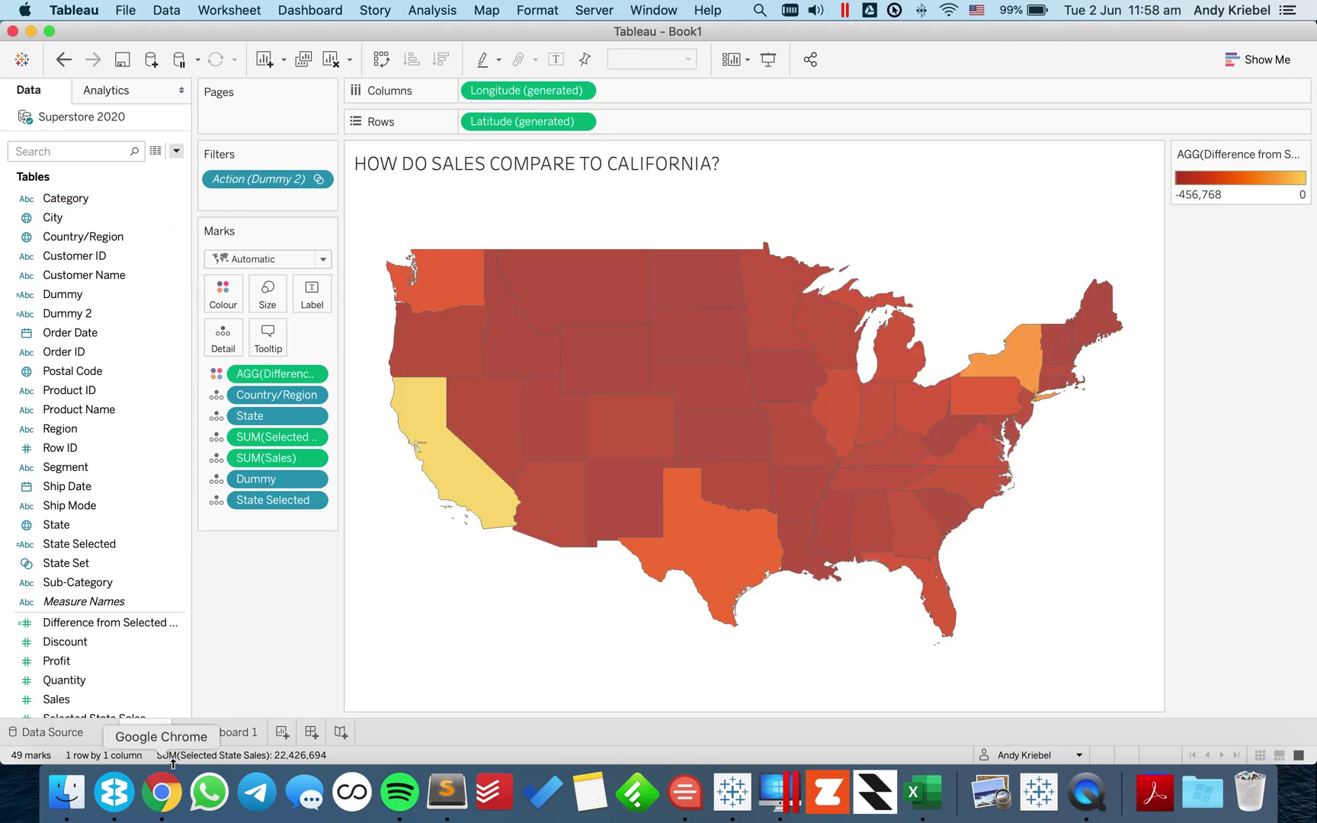
- Test the map and its title on Dashboard 1 by selecting Nebraska, Texas and Illinois in turn
click(234, 732)
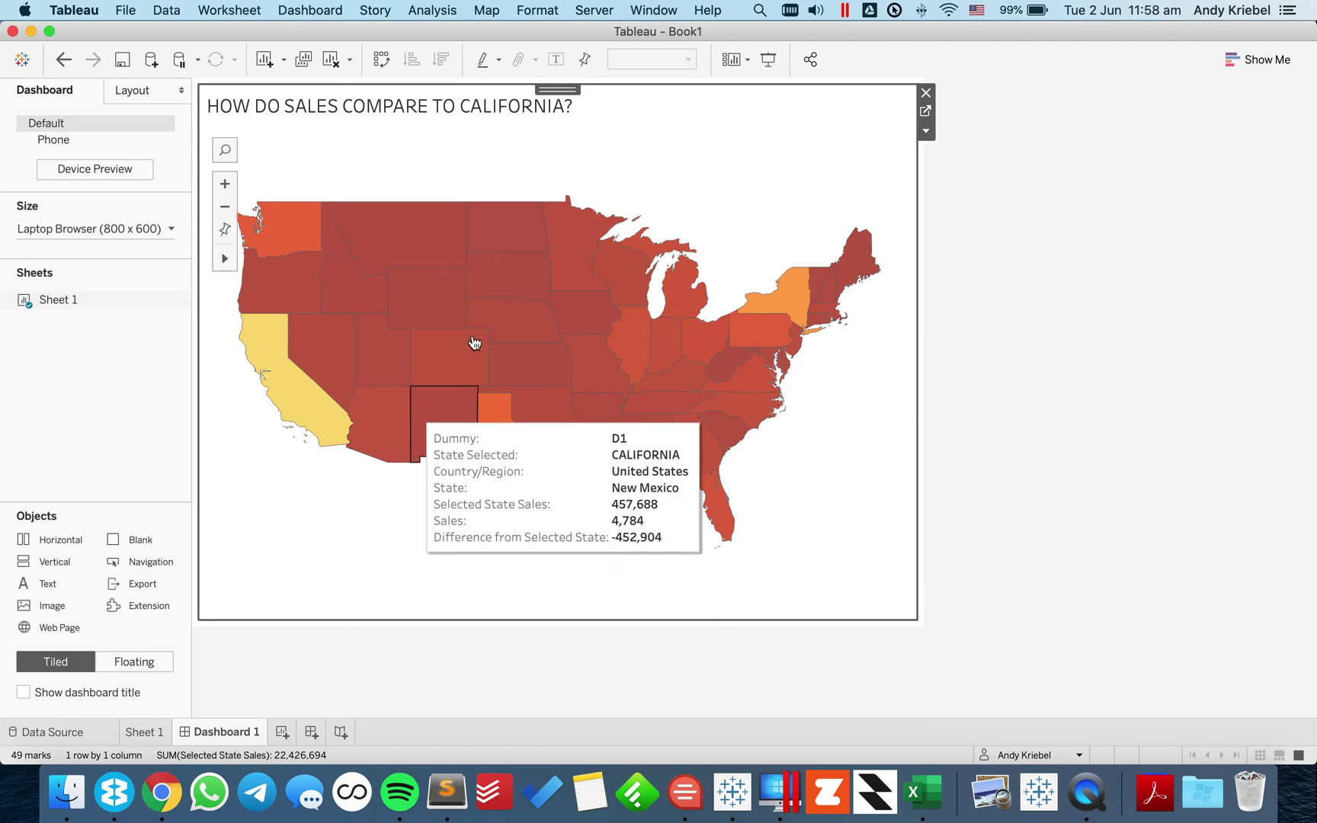
click(517, 329)
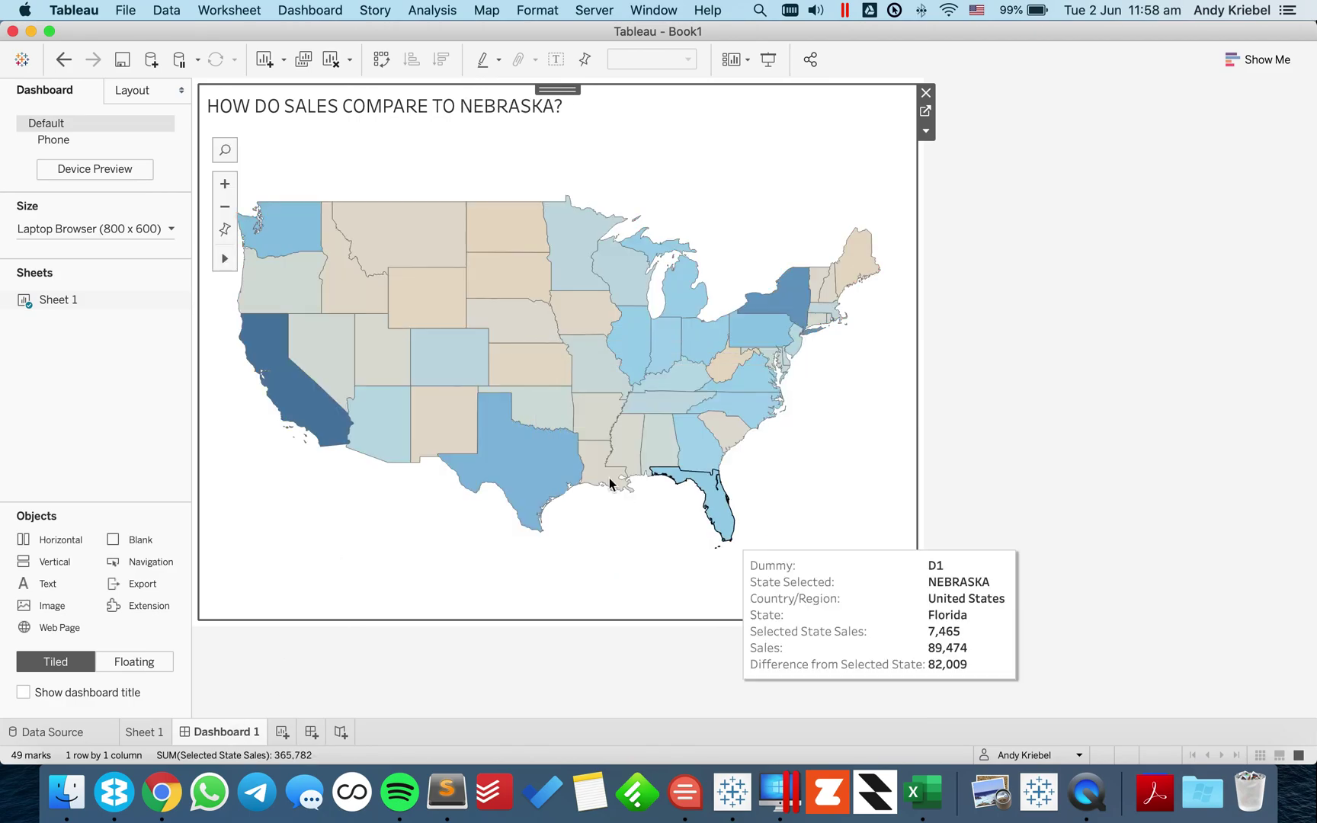
click(549, 450)
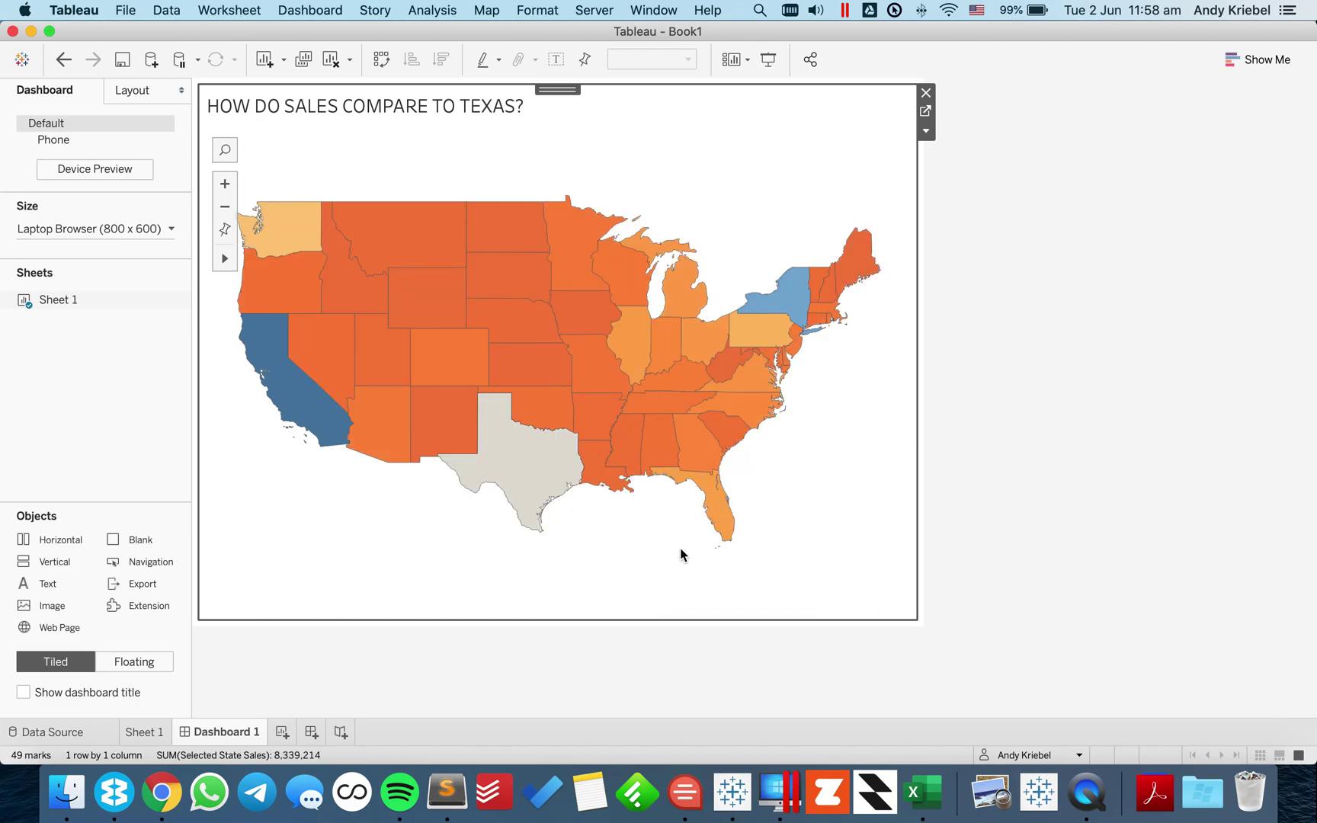
click(636, 347)
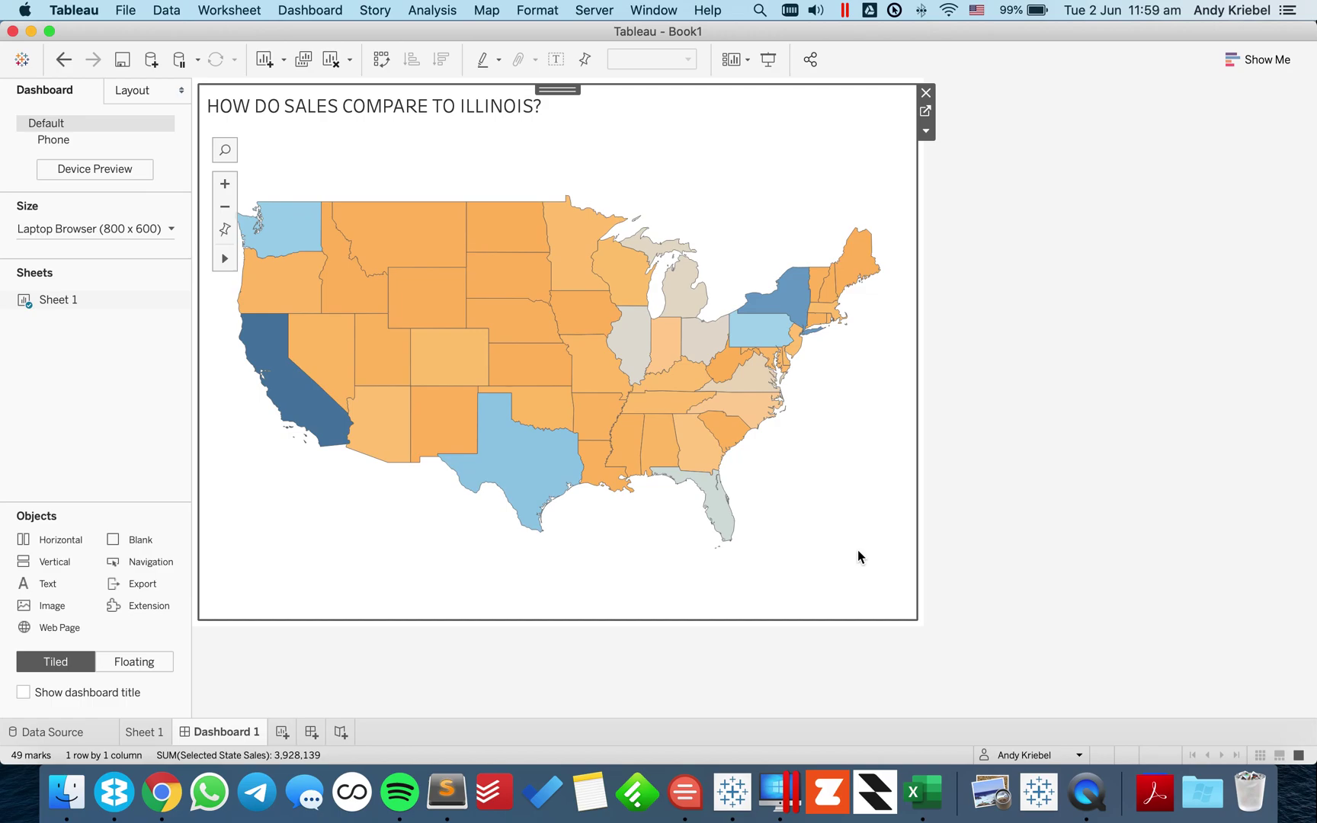
mouse_move(728, 516)
mouse_move(371, 330)
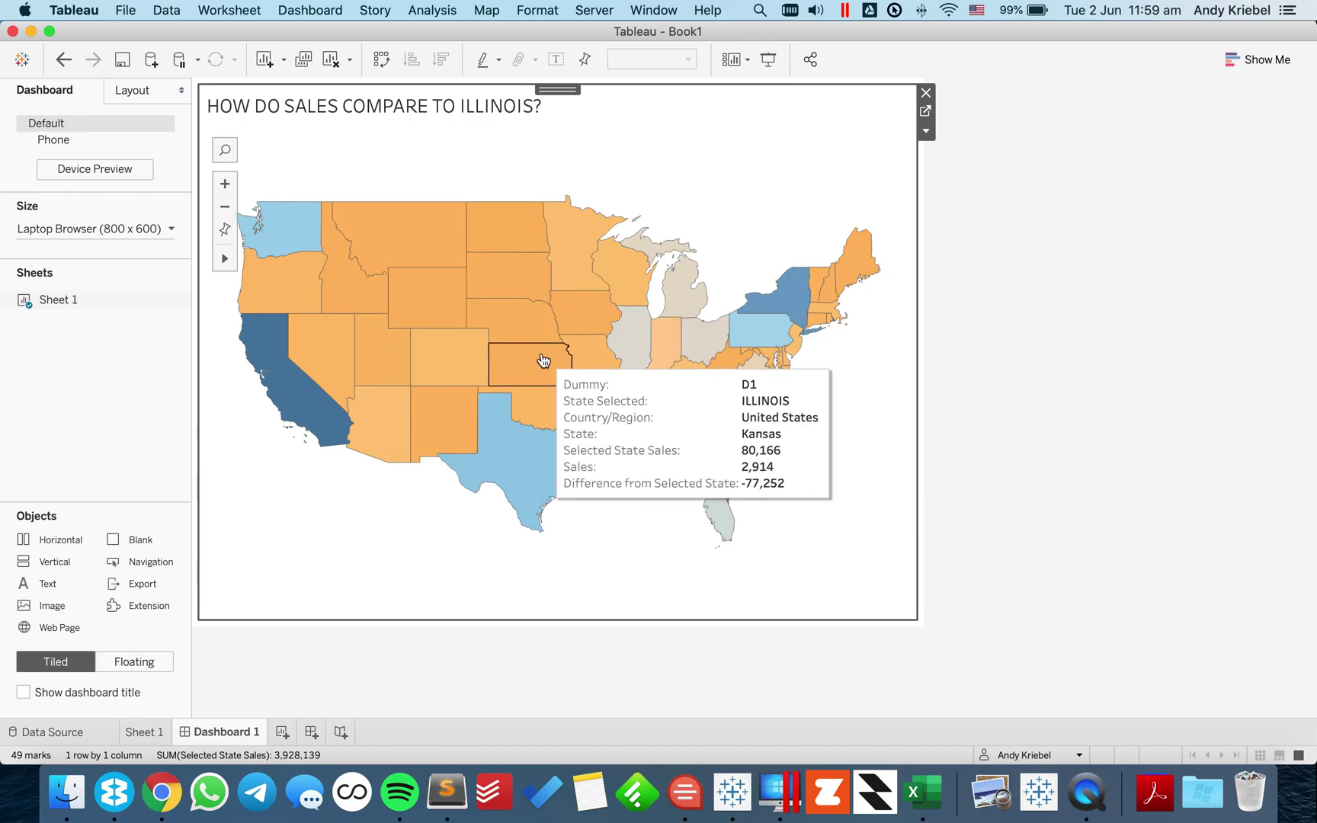